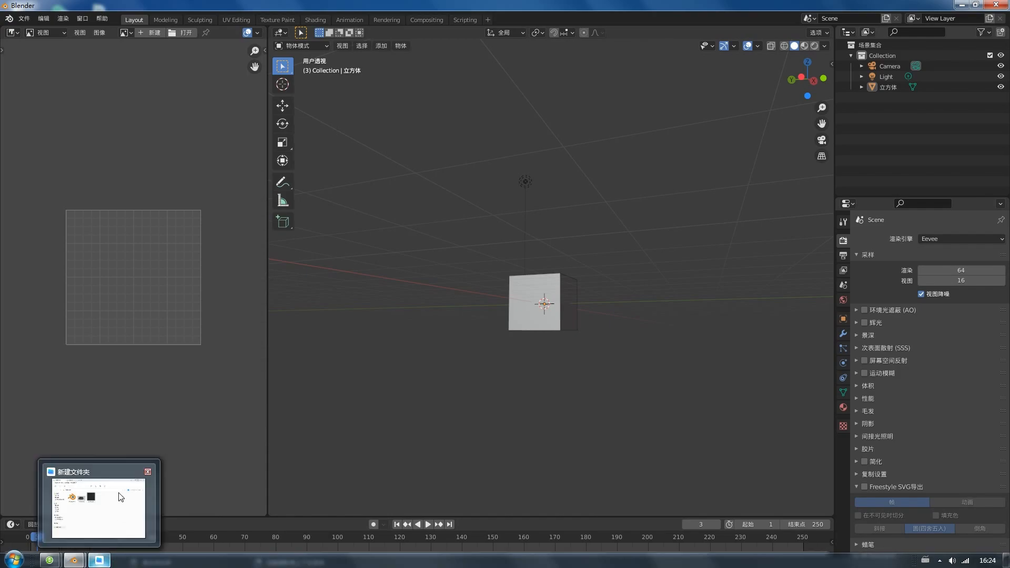
- Load the sofa reference picture untitled.png into the image editor and frame the sofa
{"action": "left_click_drag", "start_coordinate": [451, 215], "coordinate": [147, 241]}
{"action": "scroll", "coordinate": [178, 266], "scroll_direction": "down", "scroll_amount": 5}
{"action": "scroll", "coordinate": [178, 267], "scroll_direction": "up", "scroll_amount": 1}
{"action": "scroll", "coordinate": [179, 267], "scroll_direction": "down", "scroll_amount": 1}
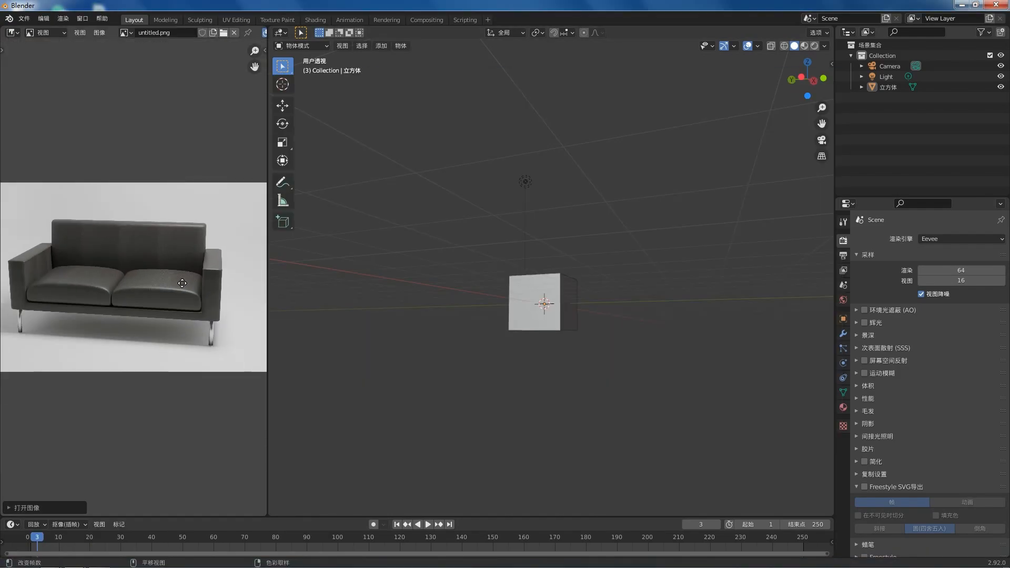
{"action": "middle_click_drag", "start_coordinate": [180, 283], "coordinate": [200, 267]}
- Flatten the default cube by scaling it by about 0.484 along Z in the front view
{"action": "middle_click_drag", "start_coordinate": [551, 280], "coordinate": [606, 317]}
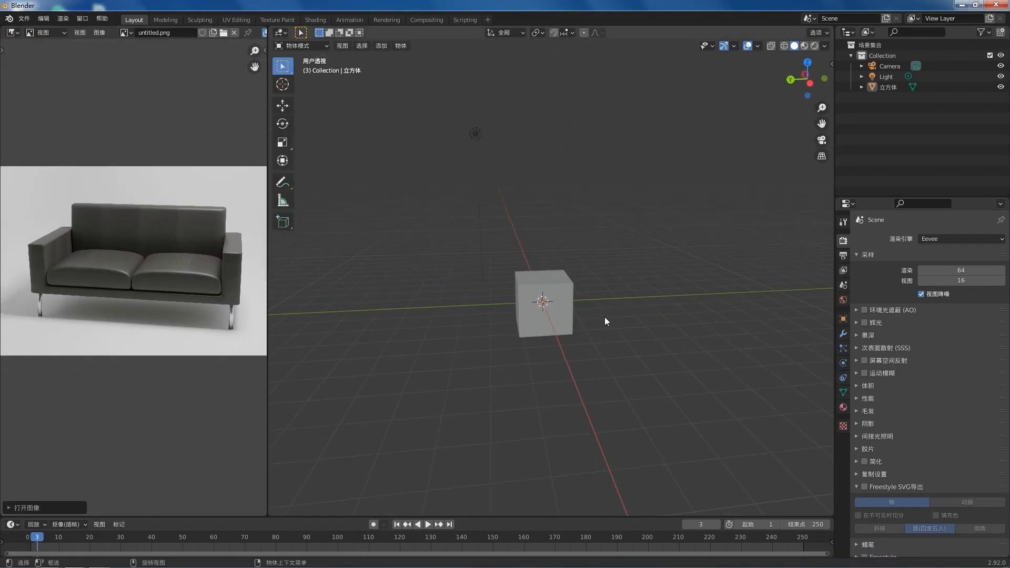
{"action": "key", "text": "KP_1"}
{"action": "scroll", "coordinate": [592, 300], "scroll_direction": "up", "scroll_amount": 4}
{"action": "left_click", "coordinate": [560, 332]}
{"action": "key", "text": "s"}
{"action": "key", "text": "z"}
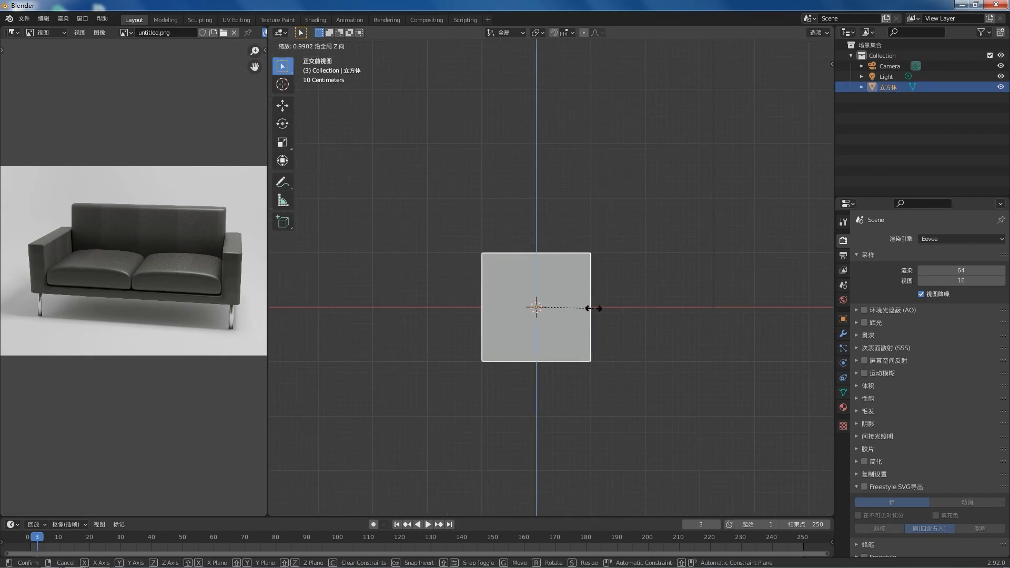
{"action": "left_click", "coordinate": [550, 280]}
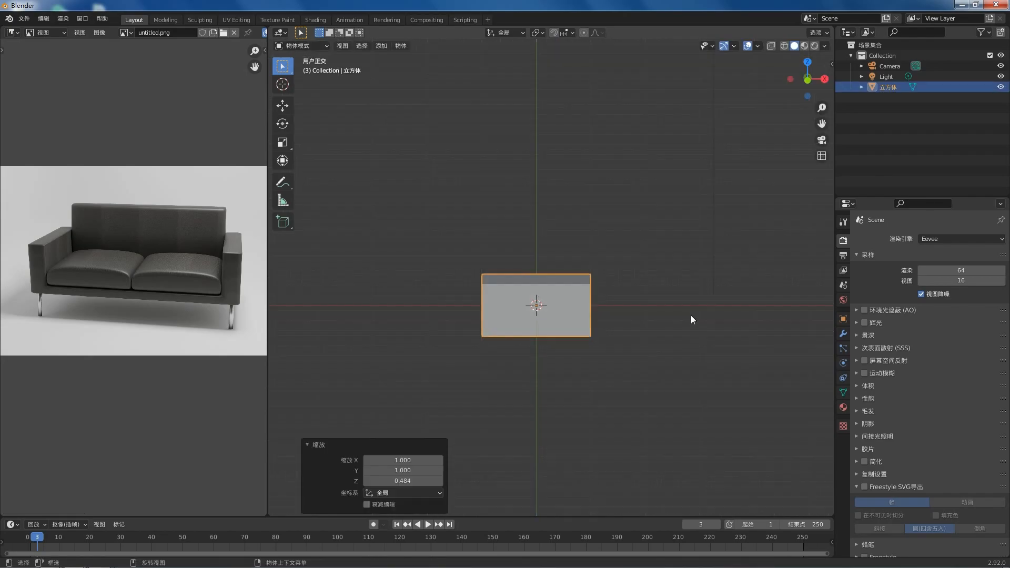
- Narrow the cube's depth in the top view by scaling it along Y by about 0.711 and again by 0.875
{"action": "key", "text": "KP_7"}
{"action": "key", "text": "s"}
{"action": "key", "text": "y"}
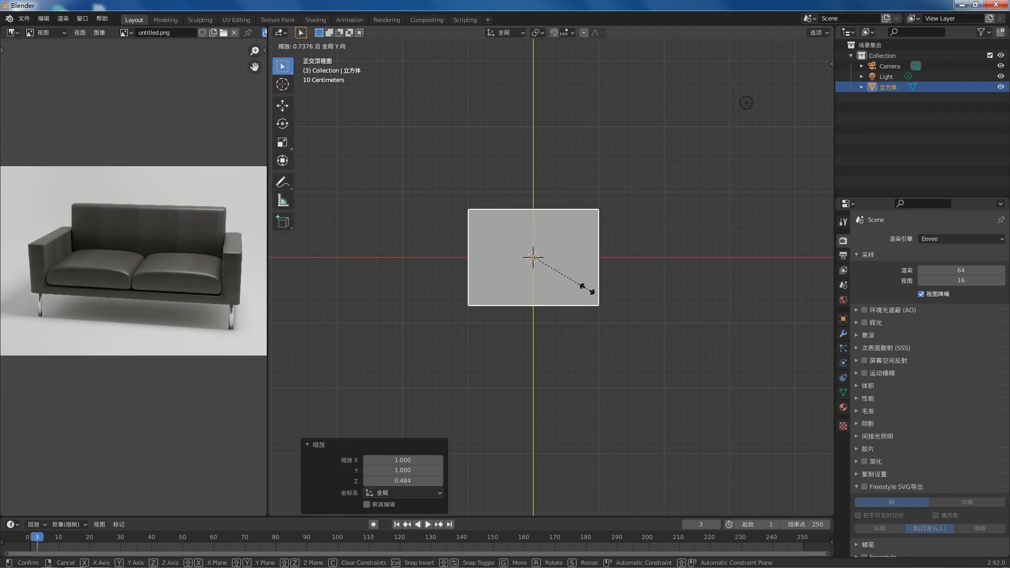
{"action": "left_click", "coordinate": [584, 288]}
{"action": "key", "text": "s"}
{"action": "key", "text": "y"}
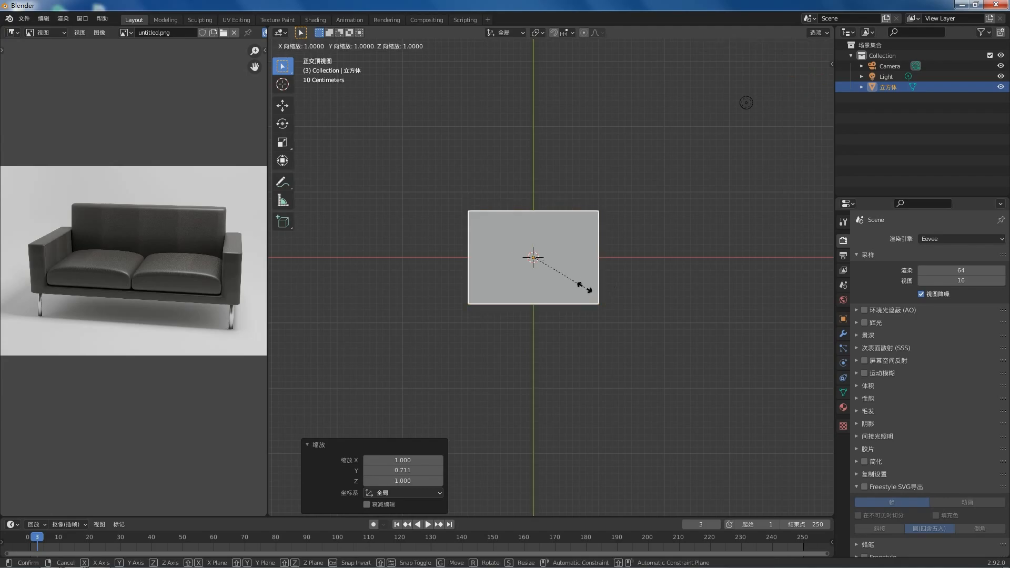
{"action": "left_click", "coordinate": [596, 287]}
- Stretch the cube along X by about 1.673 and shrink it slightly more along Y
{"action": "key", "text": "s"}
{"action": "key", "text": "x"}
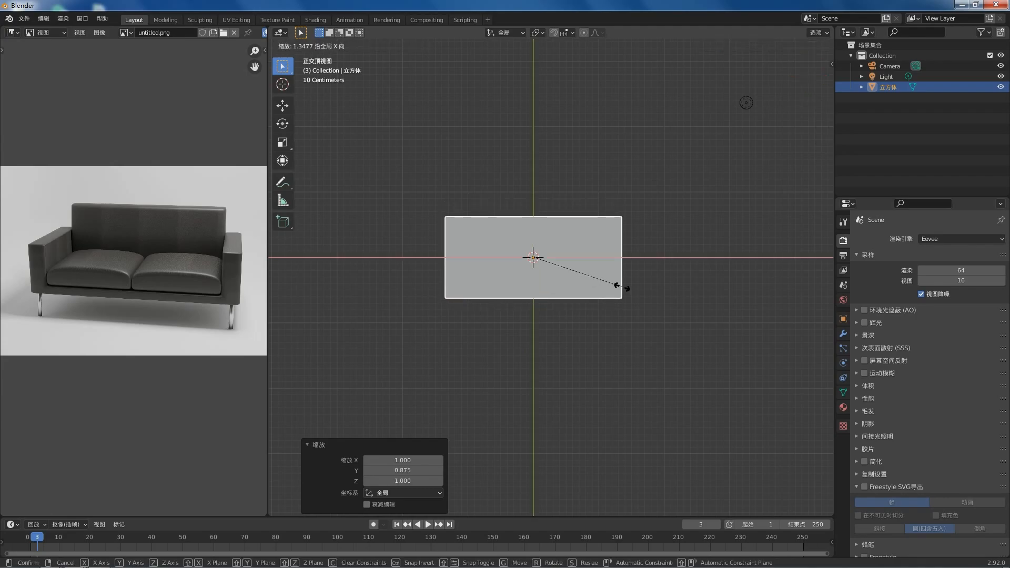
{"action": "left_click", "coordinate": [645, 290]}
{"action": "key", "text": "s"}
{"action": "key", "text": "y"}
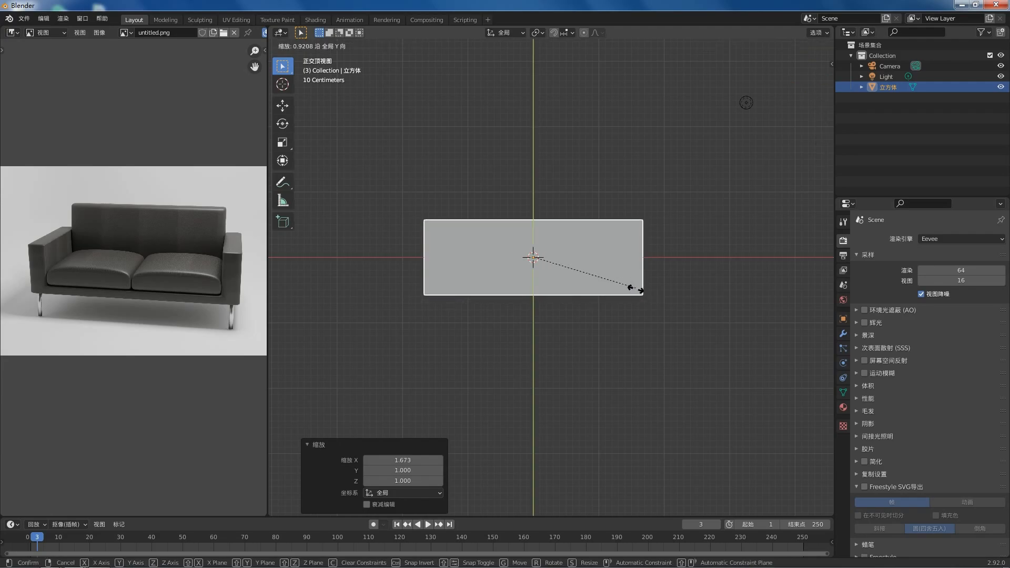
{"action": "left_click", "coordinate": [650, 308]}
- Add one centred loop cut across the block and bevel it about 0.807 m wide to mark off both armrests
{"action": "middle_click_drag", "start_coordinate": [602, 339], "coordinate": [546, 316]}
{"action": "key", "text": "Tab"}
{"action": "scroll", "coordinate": [547, 316], "scroll_direction": "down", "scroll_amount": 1}
{"action": "left_click", "coordinate": [547, 304]}
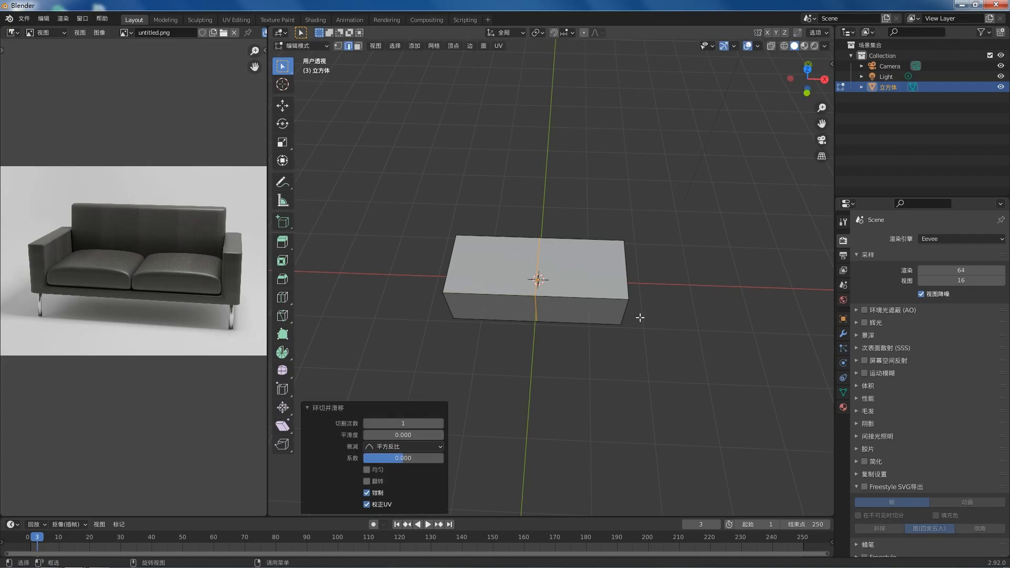
{"action": "key", "text": "ctrl+b"}
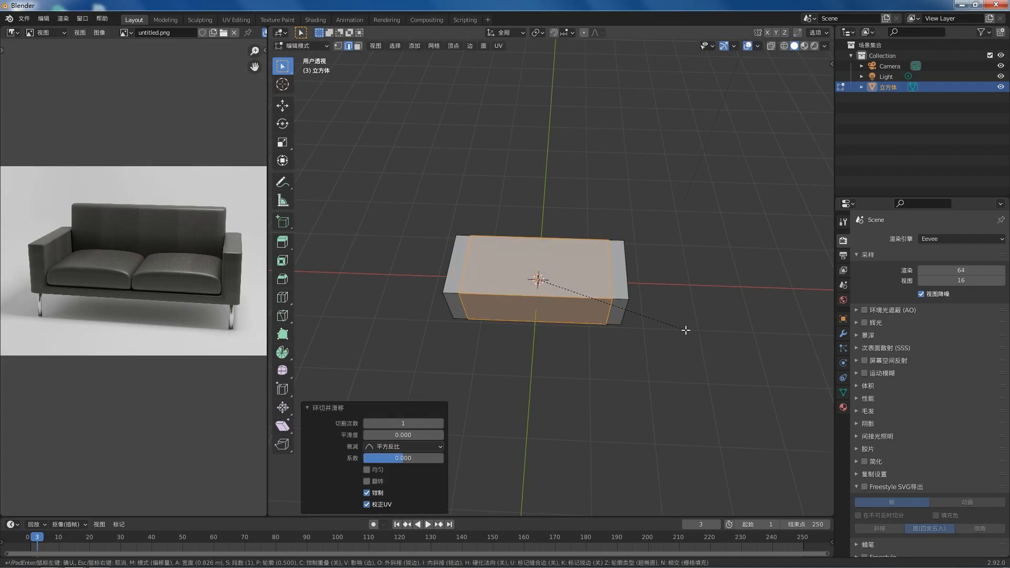
{"action": "left_click", "coordinate": [684, 329]}
- Extrude the middle top face downward between the armrests to form the low seat base
{"action": "key", "text": "KP_1"}
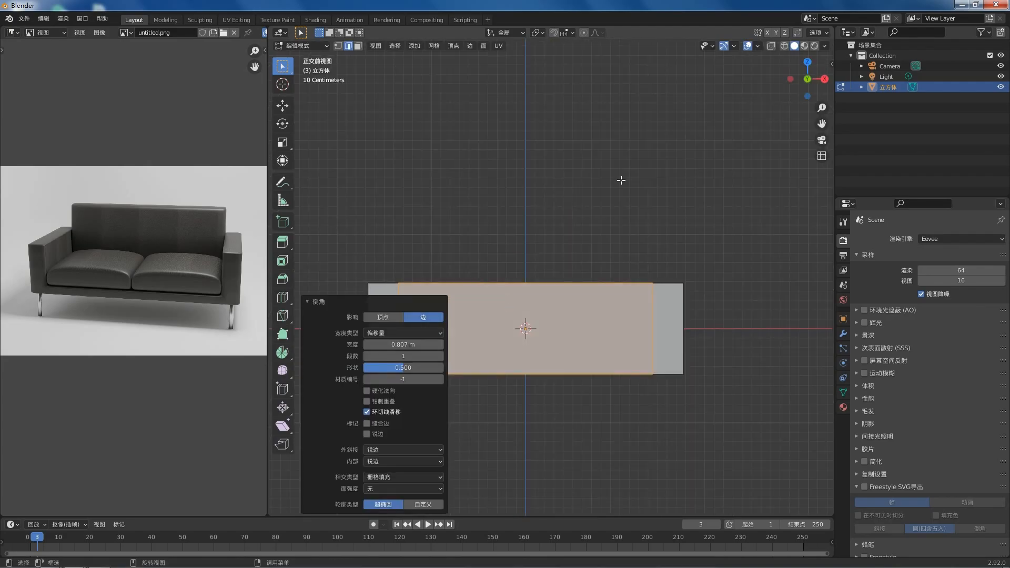
{"action": "scroll", "coordinate": [579, 263], "scroll_direction": "down", "scroll_amount": 4}
{"action": "middle_click_drag", "start_coordinate": [572, 265], "coordinate": [559, 250]}
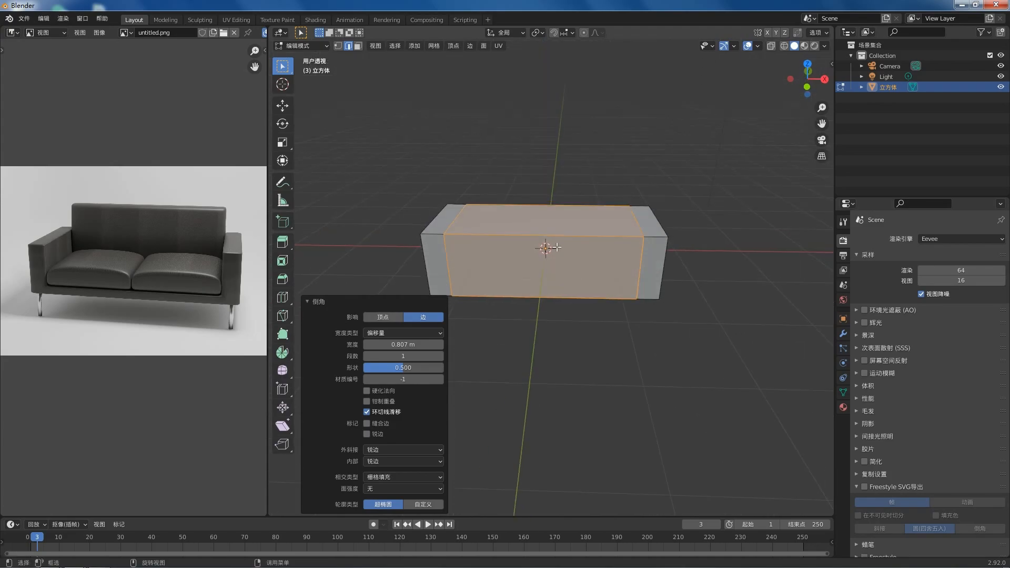
{"action": "key", "text": "3"}
{"action": "left_click_drag", "start_coordinate": [285, 251], "coordinate": [295, 247]}
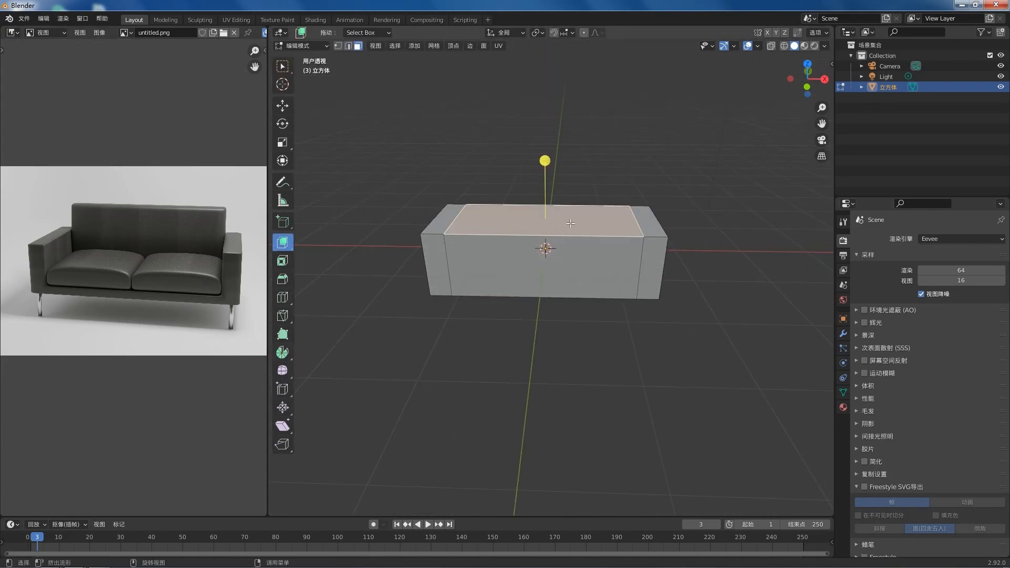
{"action": "key", "text": "KP_1"}
{"action": "scroll", "coordinate": [551, 133], "scroll_direction": "up", "scroll_amount": 2}
{"action": "left_click_drag", "start_coordinate": [551, 133], "coordinate": [550, 219]}
{"action": "middle_click_drag", "start_coordinate": [550, 220], "coordinate": [573, 247]}
- Select the whole frame mesh and try a bevel about 0.142 m wide with several segments
{"action": "left_click", "coordinate": [586, 219]}
{"action": "scroll", "coordinate": [586, 219], "scroll_direction": "down", "scroll_amount": 2}
{"action": "left_click_drag", "start_coordinate": [420, 200], "coordinate": [691, 354]}
{"action": "middle_click_drag", "start_coordinate": [543, 243], "coordinate": [697, 342]}
{"action": "key", "text": "alt+z"}
{"action": "left_click_drag", "start_coordinate": [726, 384], "coordinate": [424, 233]}
{"action": "middle_click_drag", "start_coordinate": [582, 207], "coordinate": [559, 254]}
{"action": "key", "text": "alt+z"}
{"action": "key", "text": "ctrl+b"}
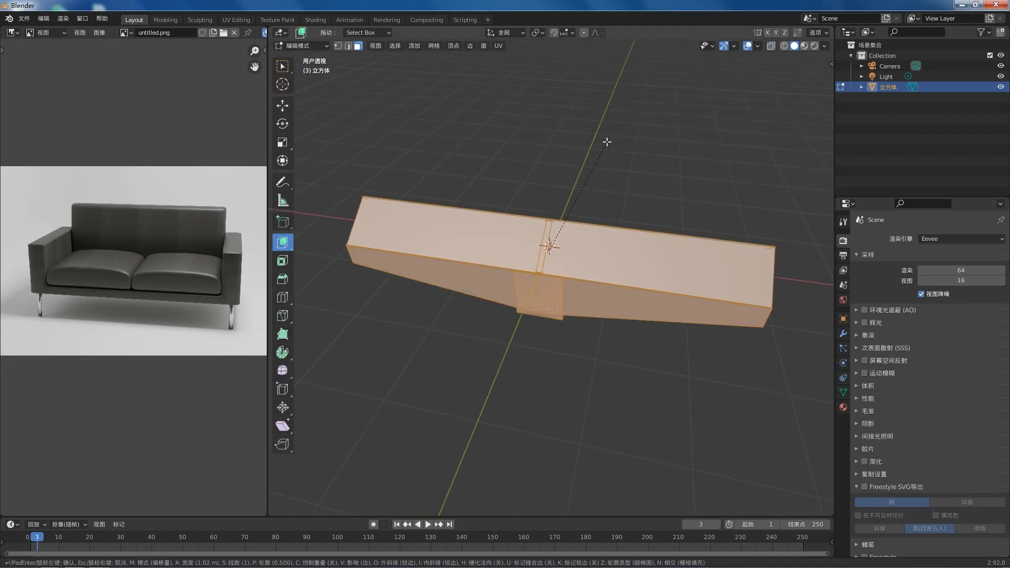
{"action": "left_click", "coordinate": [572, 194]}
{"action": "middle_click_drag", "start_coordinate": [572, 193], "coordinate": [540, 219]}
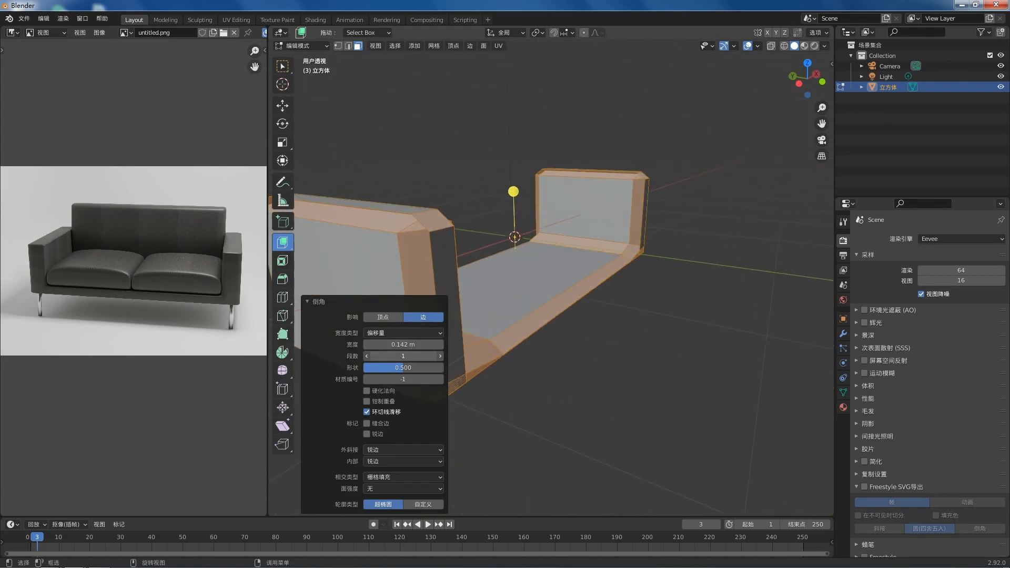
{"action": "left_click_drag", "start_coordinate": [402, 357], "coordinate": [441, 356]}
- Examine the beveled armrest in Object Mode and undo the bevel on the frame
{"action": "scroll", "coordinate": [526, 210], "scroll_direction": "down", "scroll_amount": 2}
{"action": "middle_click_drag", "start_coordinate": [526, 211], "coordinate": [459, 190]}
{"action": "left_click", "coordinate": [282, 65]}
{"action": "scroll", "coordinate": [526, 210], "scroll_direction": "up", "scroll_amount": 2}
{"action": "key", "text": "Tab"}
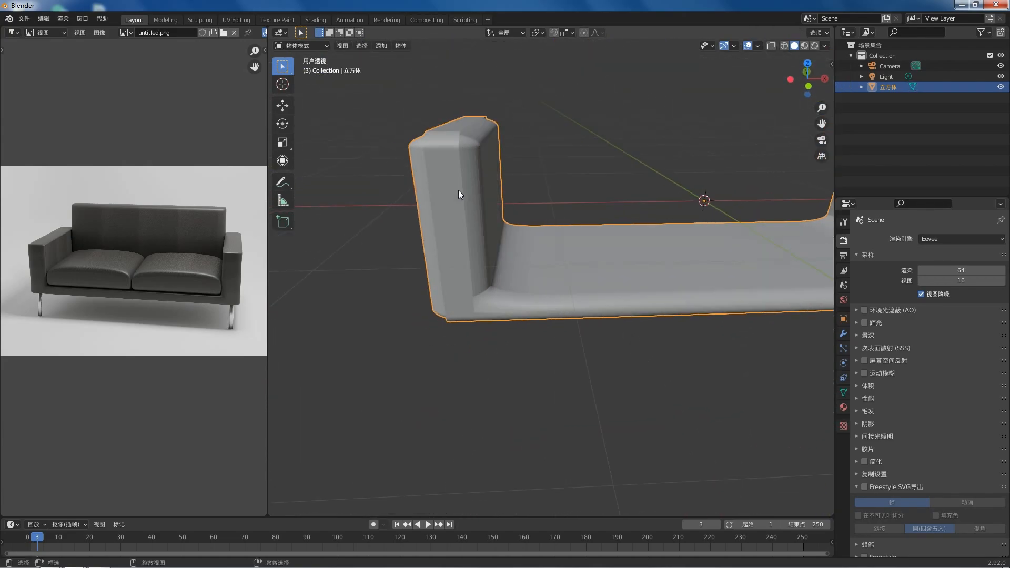
{"action": "key", "text": "ctrl+z"}
{"action": "key", "text": "ctrl+z"}
- Switch the frame mesh to edge selection mode
{"action": "left_click", "coordinate": [484, 133]}
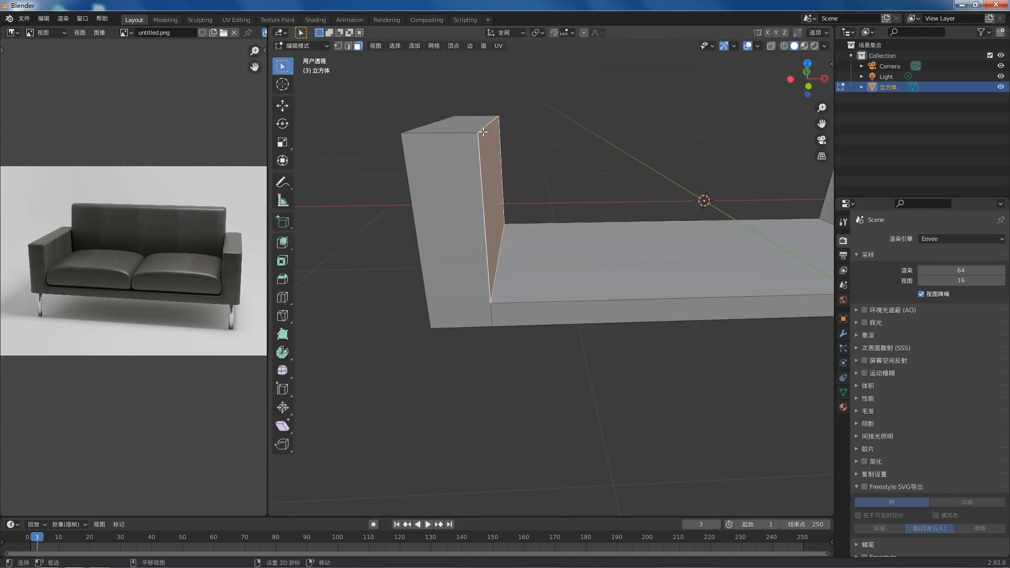
{"action": "left_click", "coordinate": [449, 134]}
{"action": "left_click", "coordinate": [347, 46]}
{"action": "scroll", "coordinate": [432, 165], "scroll_direction": "down", "scroll_amount": 6}
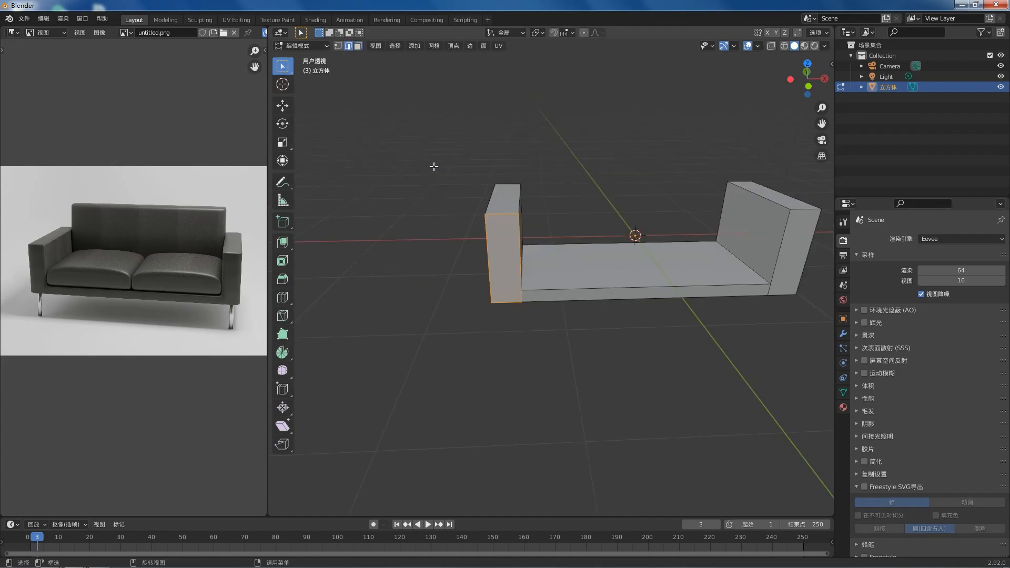
- Try beveling all edges of the frame about 0.0691 m wide with 17 segments
{"action": "key", "text": "a"}
{"action": "scroll", "coordinate": [605, 240], "scroll_direction": "up", "scroll_amount": 3}
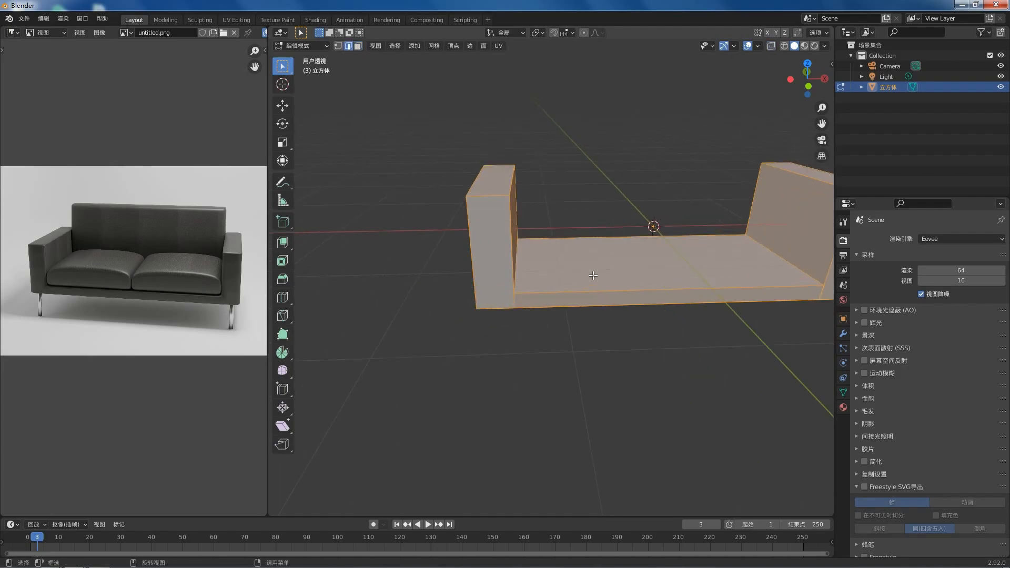
{"action": "key", "text": "ctrl+b"}
{"action": "left_click", "coordinate": [501, 238]}
{"action": "scroll", "coordinate": [501, 239], "scroll_direction": "up", "scroll_amount": 3}
{"action": "middle_click_drag", "start_coordinate": [501, 239], "coordinate": [492, 213]}
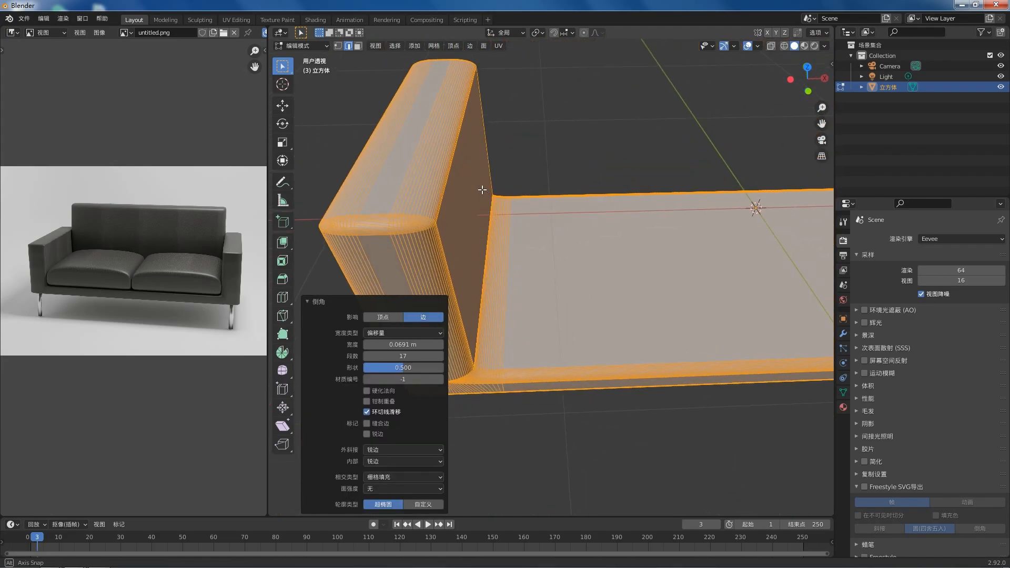
- Increase the frame's bevel width to 0.0891 m
{"action": "scroll", "coordinate": [489, 164], "scroll_direction": "down", "scroll_amount": 5}
{"action": "scroll", "coordinate": [654, 240], "scroll_direction": "up", "scroll_amount": 2}
{"action": "left_click", "coordinate": [440, 344]}
{"action": "left_click", "coordinate": [440, 344]}
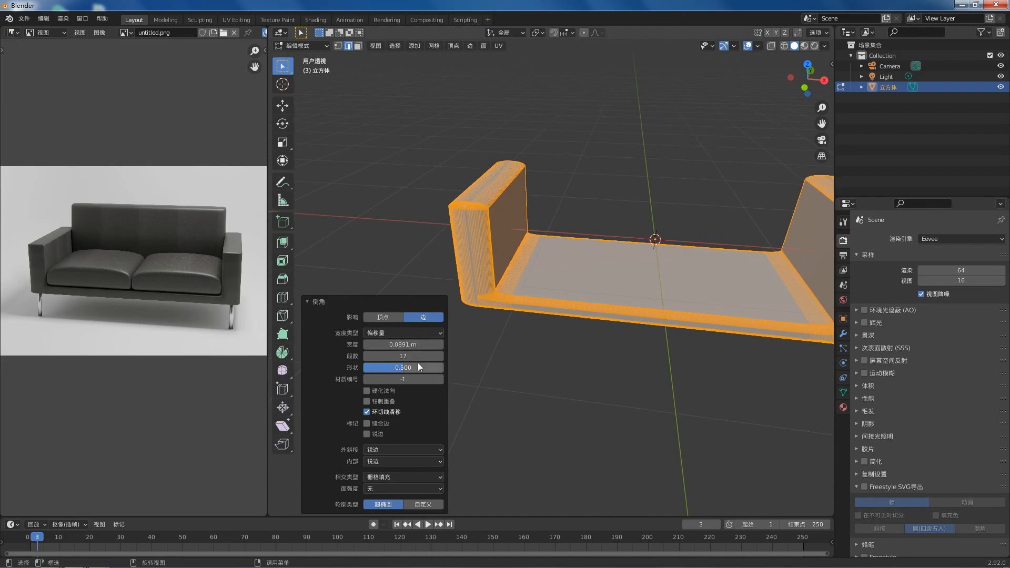
{"action": "left_click", "coordinate": [452, 153]}
{"action": "scroll", "coordinate": [452, 153], "scroll_direction": "down", "scroll_amount": 4}
{"action": "scroll", "coordinate": [462, 268], "scroll_direction": "up", "scroll_amount": 5}
- Select the whole frame again and bevel its edges 0.08 m wide with 8 segments
{"action": "key", "text": "a"}
{"action": "scroll", "coordinate": [503, 303], "scroll_direction": "down", "scroll_amount": 3}
{"action": "key", "text": "ctrl+b"}
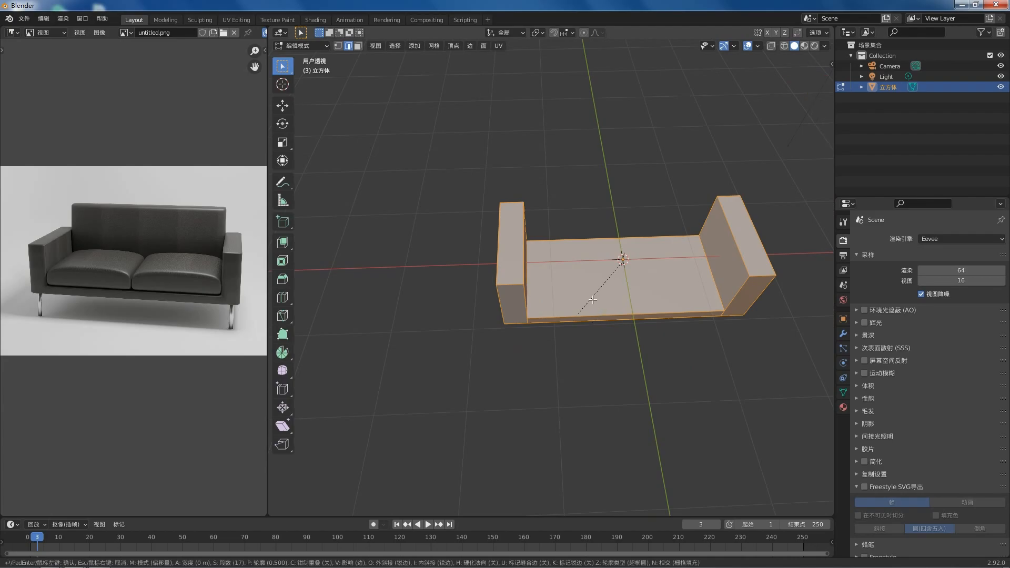
{"action": "left_click", "coordinate": [675, 248]}
{"action": "mouse_move", "coordinate": [402, 342]}
{"action": "left_mouse_down"}
{"action": "mouse_move", "coordinate": [416, 342]}
{"action": "mouse_move", "coordinate": [394, 344]}
{"action": "mouse_move", "coordinate": [397, 356]}
{"action": "mouse_move", "coordinate": [399, 347]}
{"action": "left_mouse_up"}
{"action": "scroll", "coordinate": [454, 275], "scroll_direction": "up", "scroll_amount": 5}
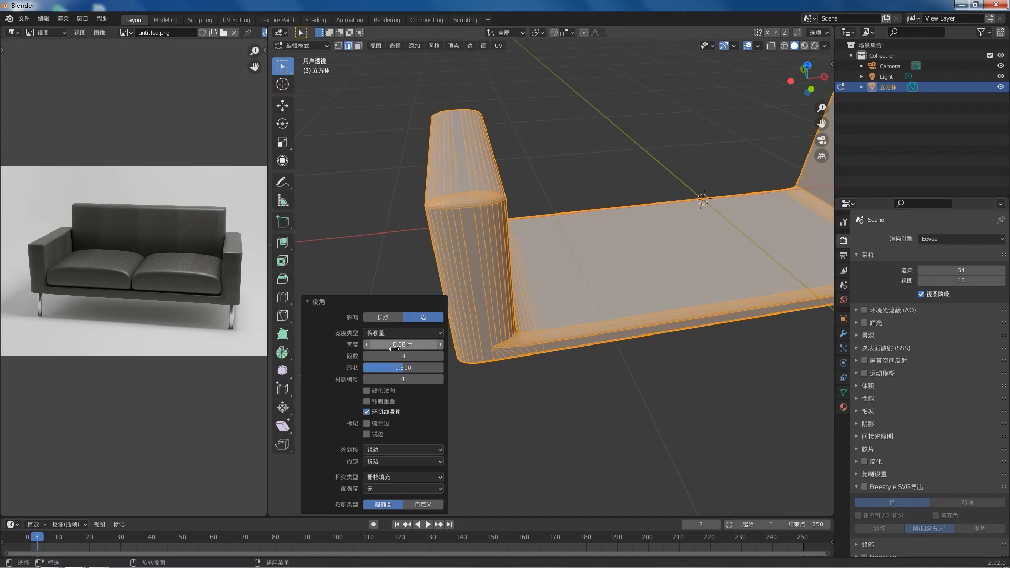
- Reduce the frame's bevel width, add one bevel segment and leave Edit Mode with the frame deselected
{"action": "left_click", "coordinate": [367, 345]}
{"action": "left_click", "coordinate": [366, 345]}
{"action": "left_click", "coordinate": [440, 356]}
{"action": "left_click", "coordinate": [558, 379]}
{"action": "scroll", "coordinate": [583, 295], "scroll_direction": "down", "scroll_amount": 5}
{"action": "middle_click_drag", "start_coordinate": [590, 278], "coordinate": [526, 257]}
{"action": "key", "text": "Tab"}
{"action": "left_click", "coordinate": [635, 161]}
- Add a 2 m cube at the world origin for the seat cushion
{"action": "scroll", "coordinate": [604, 231], "scroll_direction": "down", "scroll_amount": 3}
{"action": "mouse_move", "coordinate": [594, 253]}
{"action": "middle_mouse_down"}
{"action": "mouse_move", "coordinate": [554, 261]}
{"action": "mouse_move", "coordinate": [595, 268]}
{"action": "middle_mouse_up"}
{"action": "scroll", "coordinate": [462, 248], "scroll_direction": "up", "scroll_amount": 4}
{"action": "mouse_move", "coordinate": [519, 272]}
{"action": "middle_mouse_down", "text": "shift"}
{"action": "mouse_move", "coordinate": [462, 248]}
{"action": "mouse_move", "coordinate": [550, 241]}
{"action": "mouse_move", "coordinate": [504, 270]}
{"action": "mouse_move", "coordinate": [515, 266]}
{"action": "middle_mouse_up", "text": "shift"}
{"action": "scroll", "coordinate": [465, 249], "scroll_direction": "down", "scroll_amount": 2}
{"action": "scroll", "coordinate": [550, 241], "scroll_direction": "up", "scroll_amount": 2}
{"action": "key", "text": "shift+a"}
{"action": "left_click", "coordinate": [548, 277]}
- Flatten the cushion cube by scaling it by about 0.221 along Z in the front view
{"action": "key", "text": "KP_1"}
{"action": "key", "text": "s"}
{"action": "key", "text": "z"}
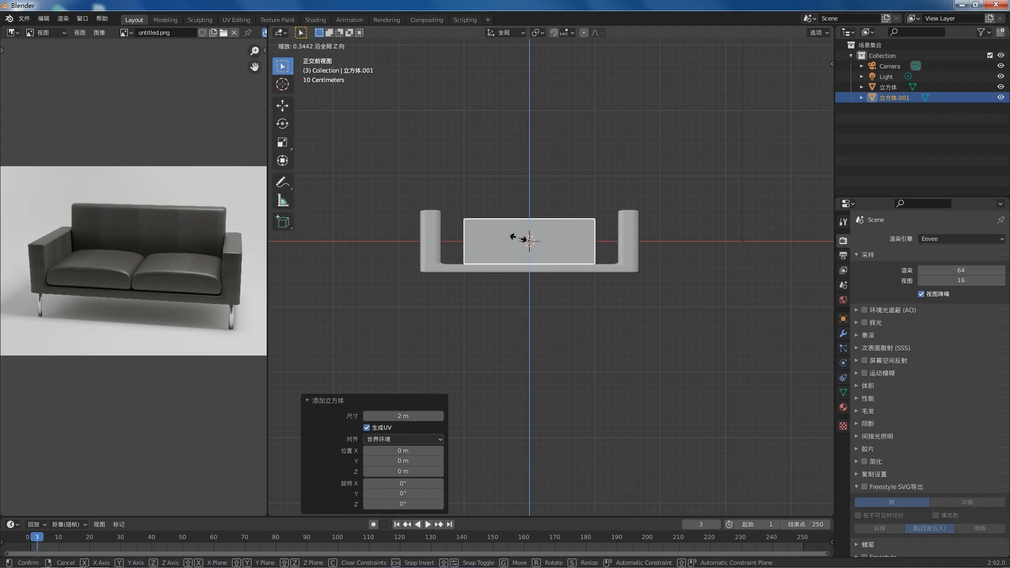
{"action": "left_click", "coordinate": [526, 242]}
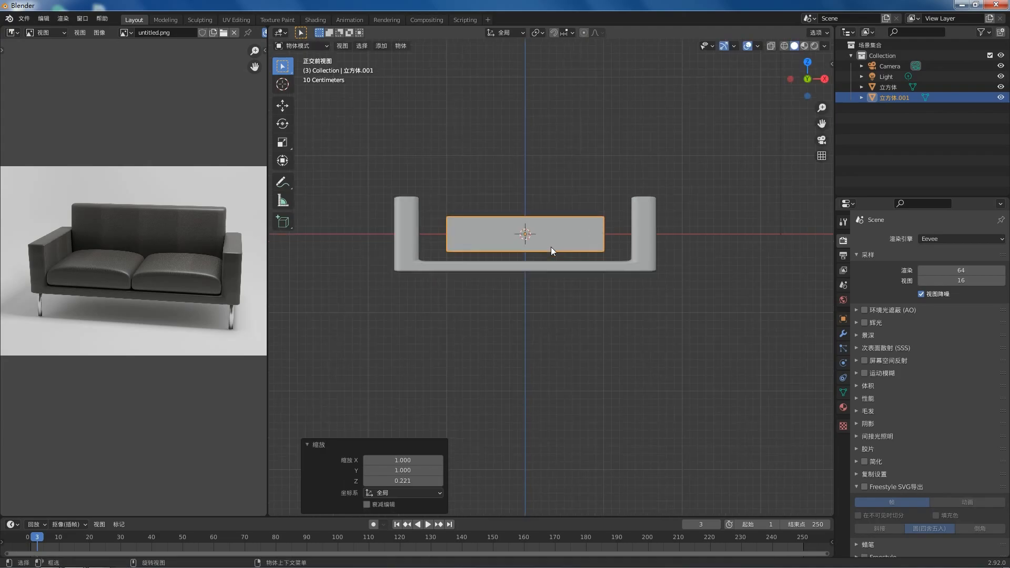
- Scale the cushion cube in the top view by about 0.489 along Y and 0.679 along X
{"action": "key", "text": "KP_7"}
{"action": "key", "text": "s"}
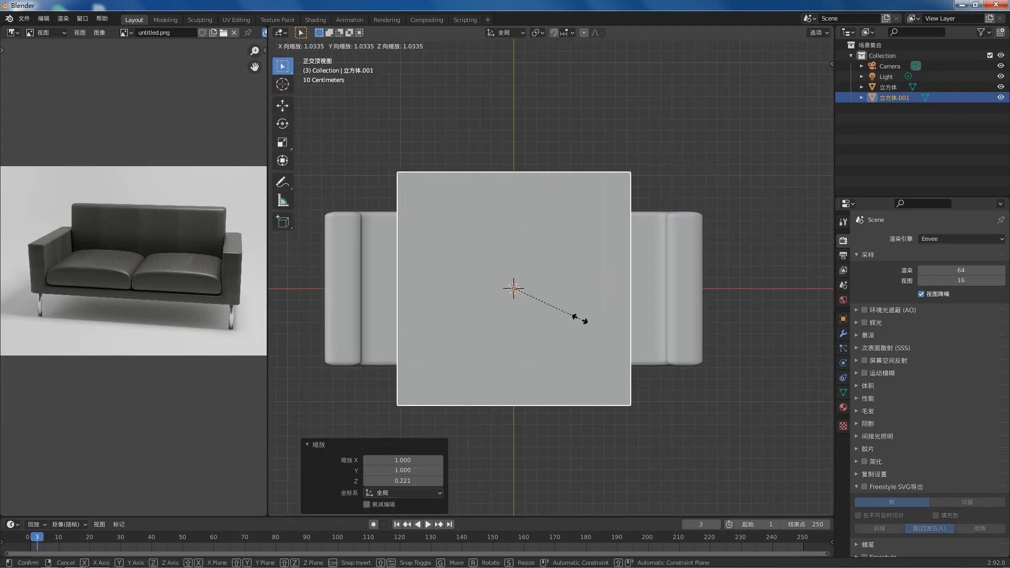
{"action": "key", "text": "y"}
{"action": "left_click", "coordinate": [538, 312]}
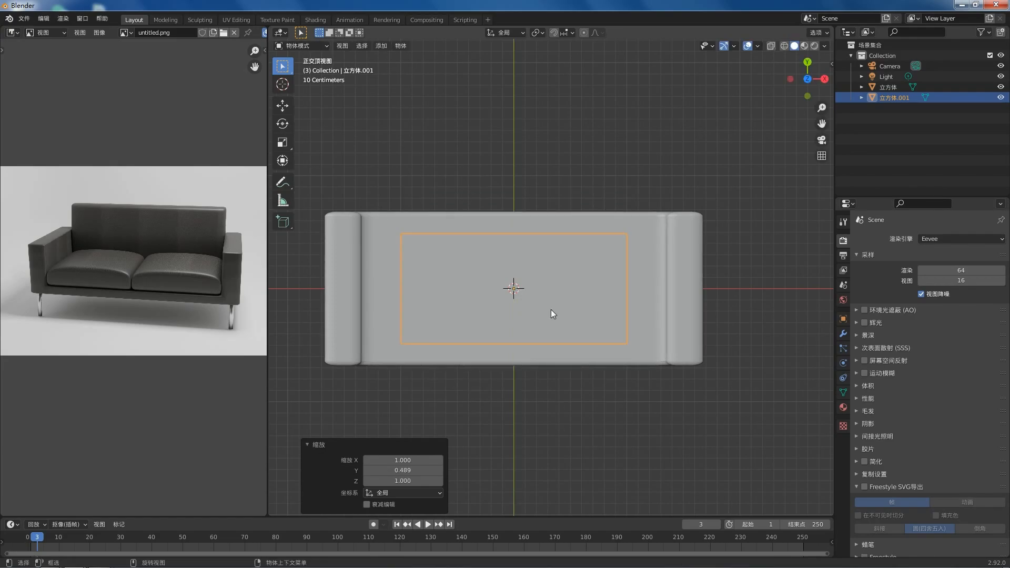
{"action": "key", "text": "s"}
{"action": "key", "text": "x"}
{"action": "left_click", "coordinate": [534, 307]}
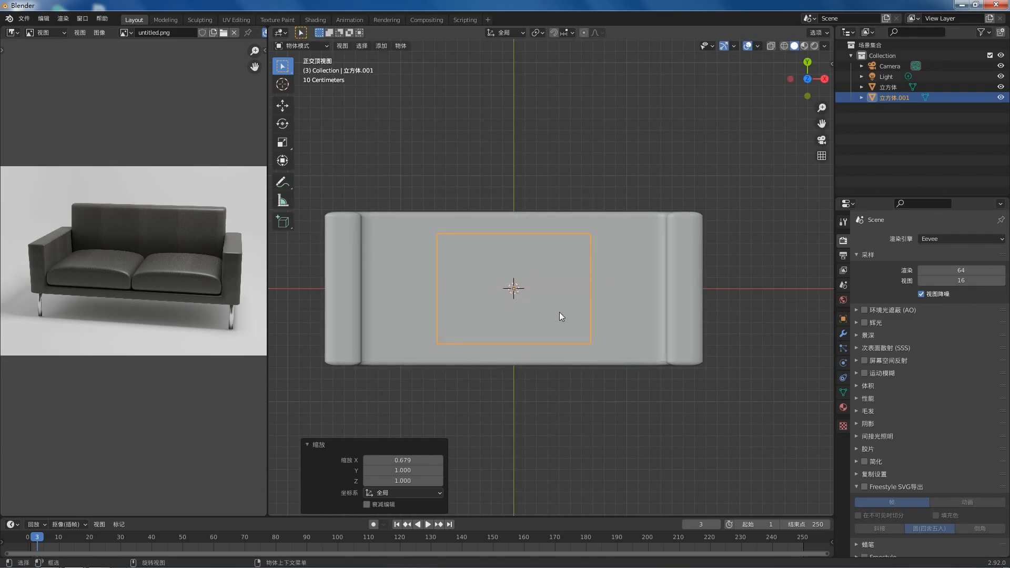
- Add a Mirror modifier on the X axis to the cushion cube
{"action": "left_click", "coordinate": [843, 333]}
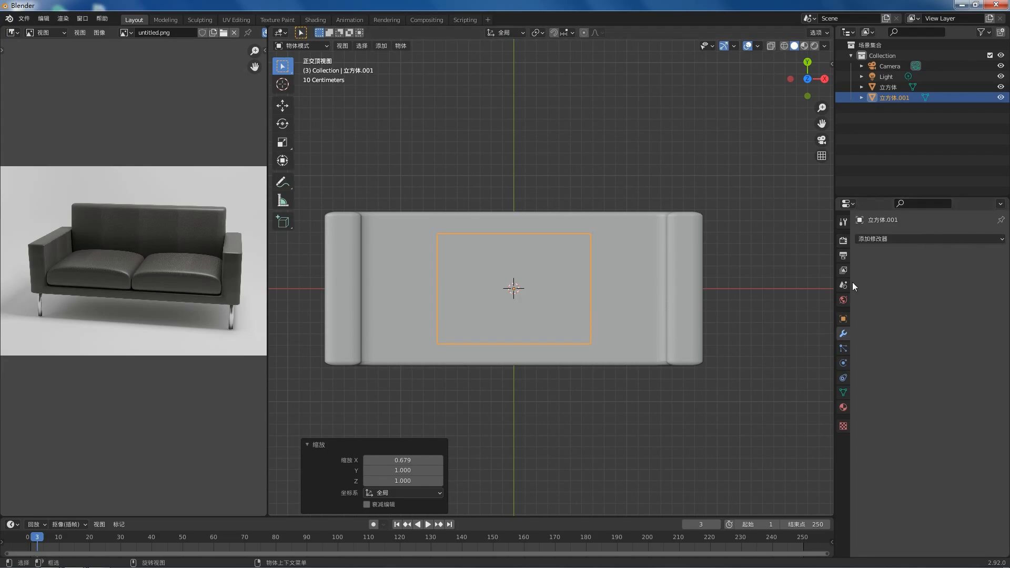
{"action": "left_click", "coordinate": [883, 238]}
{"action": "left_click", "coordinate": [840, 360]}
- Move the cushion's mesh about -0.675 m along X in Edit Mode so it fits between one armrest and the centre
{"action": "key", "text": "Tab"}
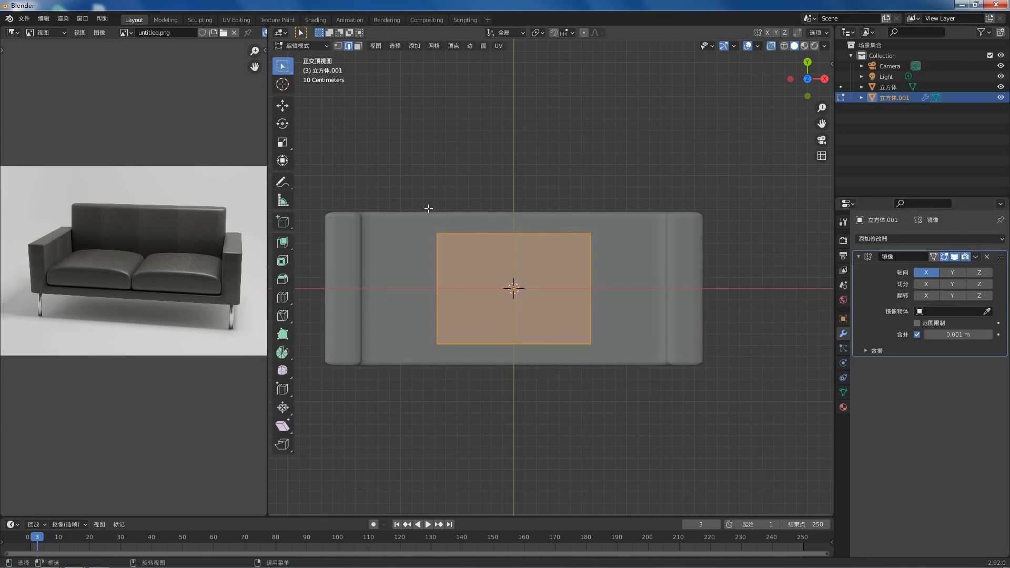
{"action": "key", "text": "g"}
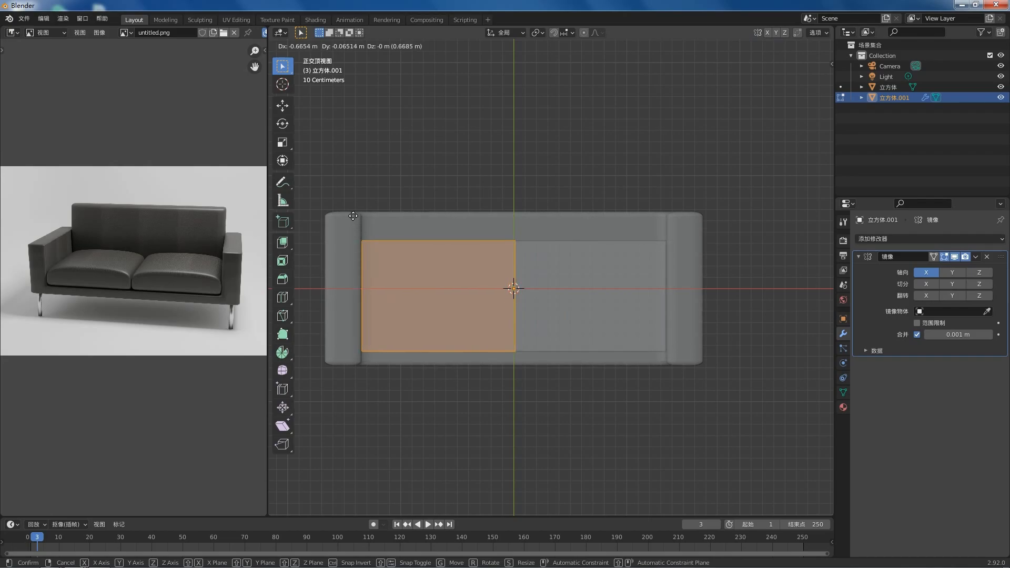
{"action": "key", "text": "x"}
{"action": "left_click", "coordinate": [352, 216]}
{"action": "middle_click_drag", "start_coordinate": [461, 242], "coordinate": [506, 216], "text": "shift"}
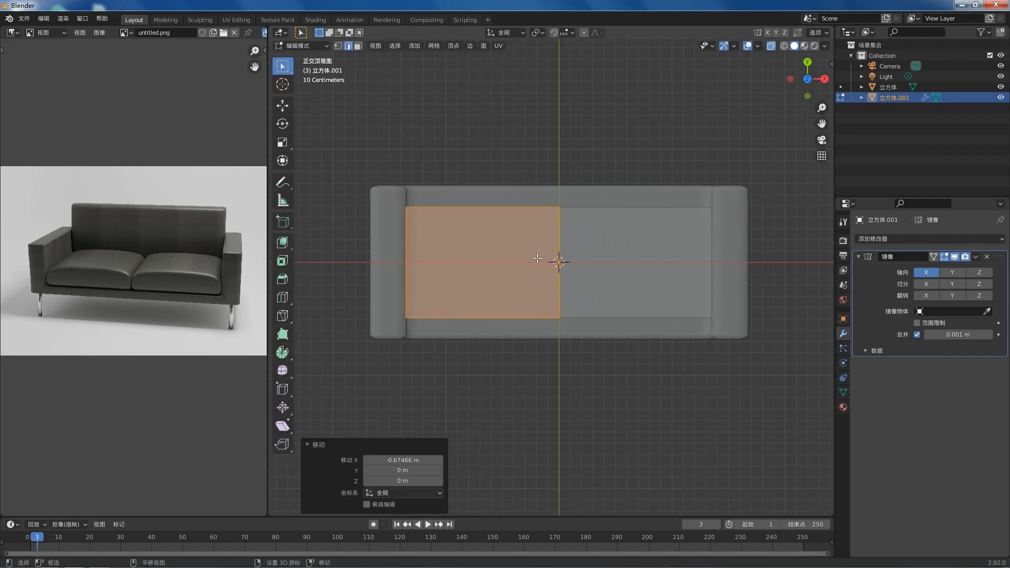
- Select the cushion's inner side at the mirror line and move it about -0.009 m along X
{"action": "left_click_drag", "start_coordinate": [520, 178], "coordinate": [522, 180]}
{"action": "key", "text": "g"}
{"action": "key", "text": "x"}
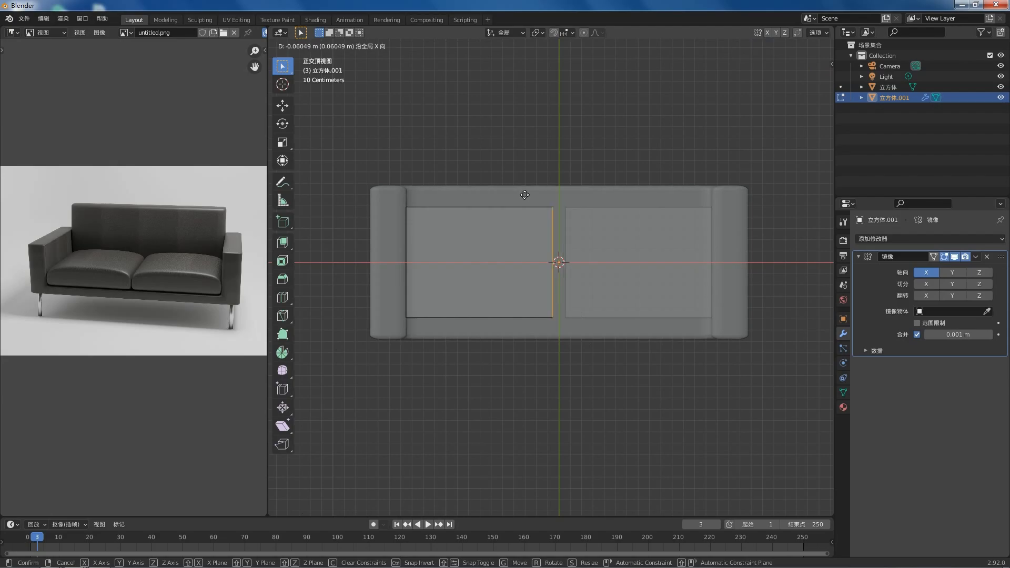
{"action": "left_click", "coordinate": [531, 194]}
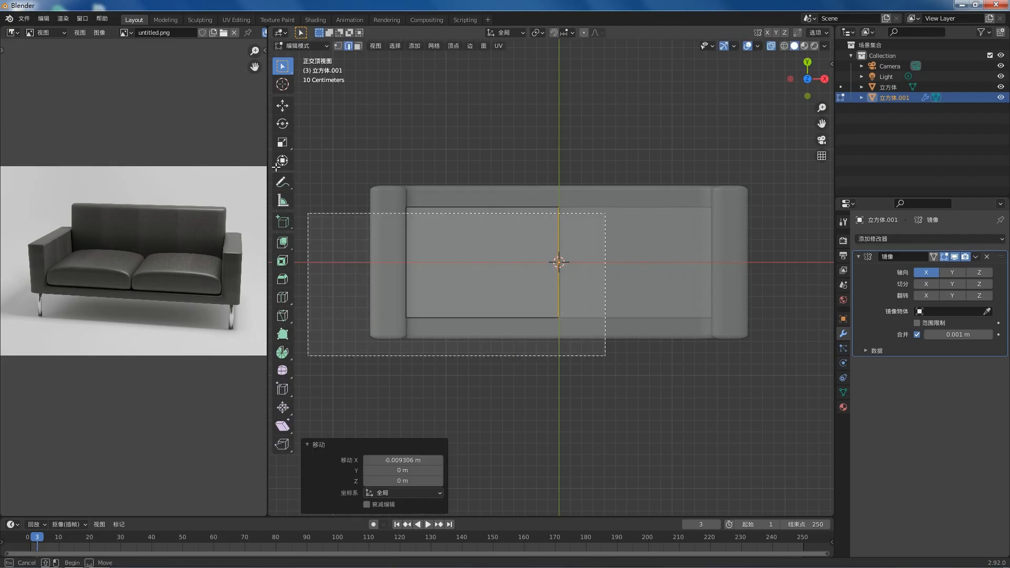
- Move the entire seat cushion mesh about -0.18 m along Y so it lines up with the frame's front edge
{"action": "key", "text": "a"}
{"action": "key", "text": "g"}
{"action": "key", "text": "y"}
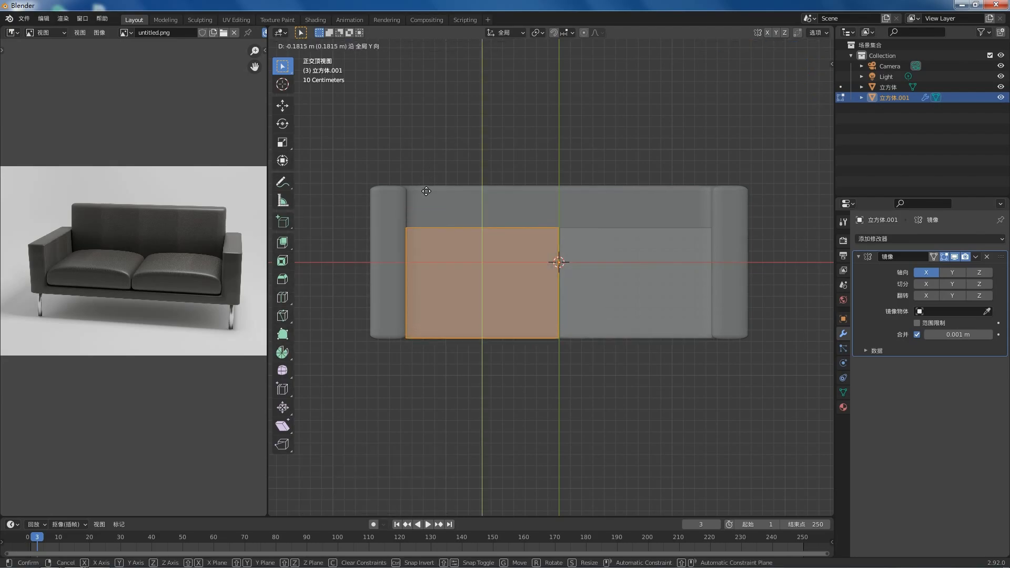
{"action": "left_click", "coordinate": [427, 193]}
- Select the cushion's rear side and extend it about 0.09 m along Y
{"action": "left_click_drag", "start_coordinate": [353, 197], "coordinate": [353, 196]}
{"action": "key", "text": "g"}
{"action": "key", "text": "y"}
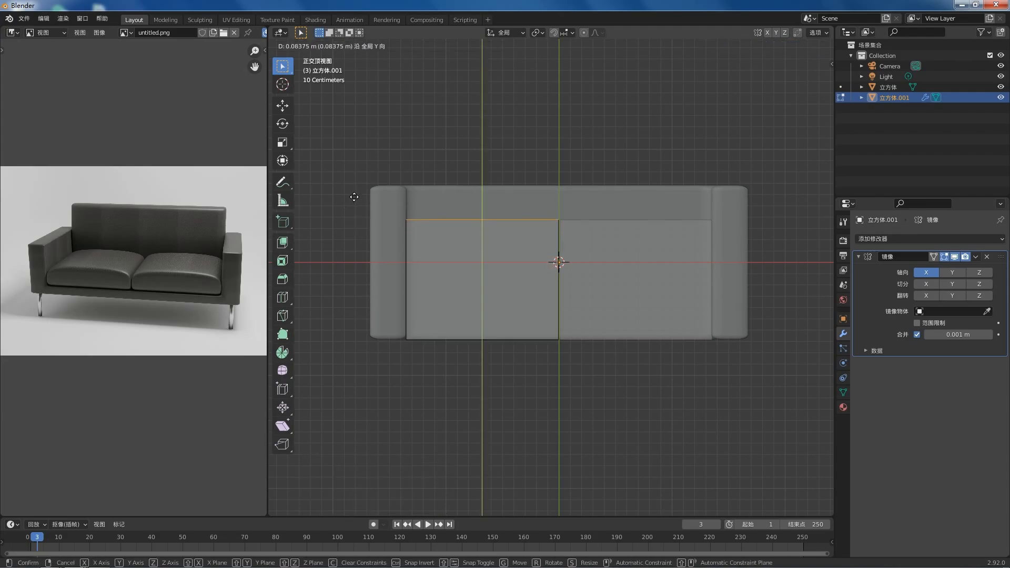
{"action": "left_click", "coordinate": [355, 195]}
- Select the cushion's inner side at the mirror line and move it about 0.009 m along X
{"action": "left_click_drag", "start_coordinate": [593, 348], "coordinate": [538, 195]}
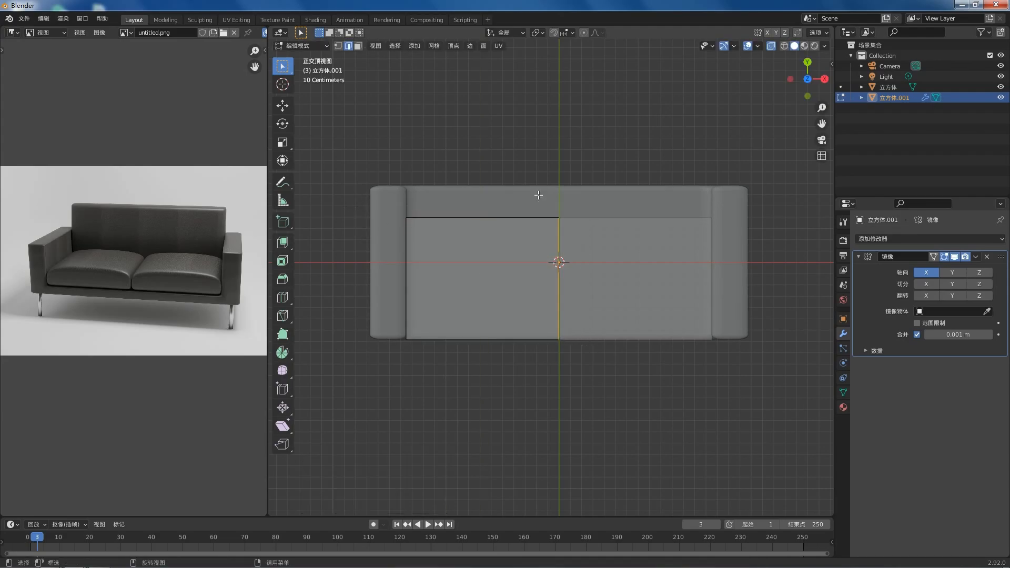
{"action": "key", "text": "g"}
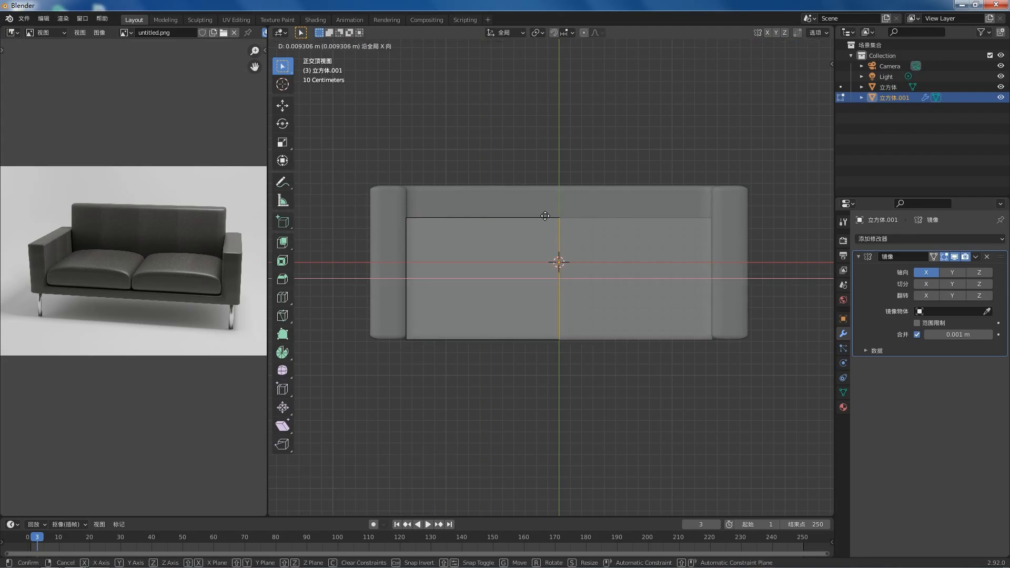
{"action": "left_click", "coordinate": [545, 216]}
- Lower the mirrored cushion object along Z in the front view so it rests on the sofa base
{"action": "scroll", "coordinate": [494, 153], "scroll_direction": "down", "scroll_amount": 1}
{"action": "middle_click_drag", "start_coordinate": [526, 257], "coordinate": [502, 214]}
{"action": "key", "text": "KP_1"}
{"action": "key", "text": "Tab"}
{"action": "scroll", "coordinate": [560, 147], "scroll_direction": "up", "scroll_amount": 5}
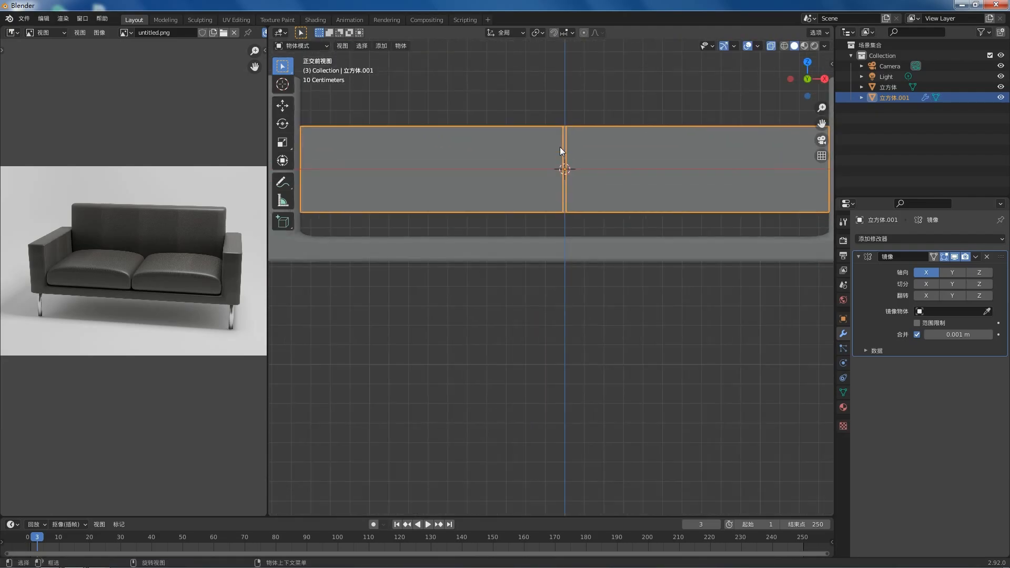
{"action": "scroll", "coordinate": [565, 148], "scroll_direction": "down", "scroll_amount": 2}
{"action": "key", "text": "g"}
{"action": "key", "text": "z"}
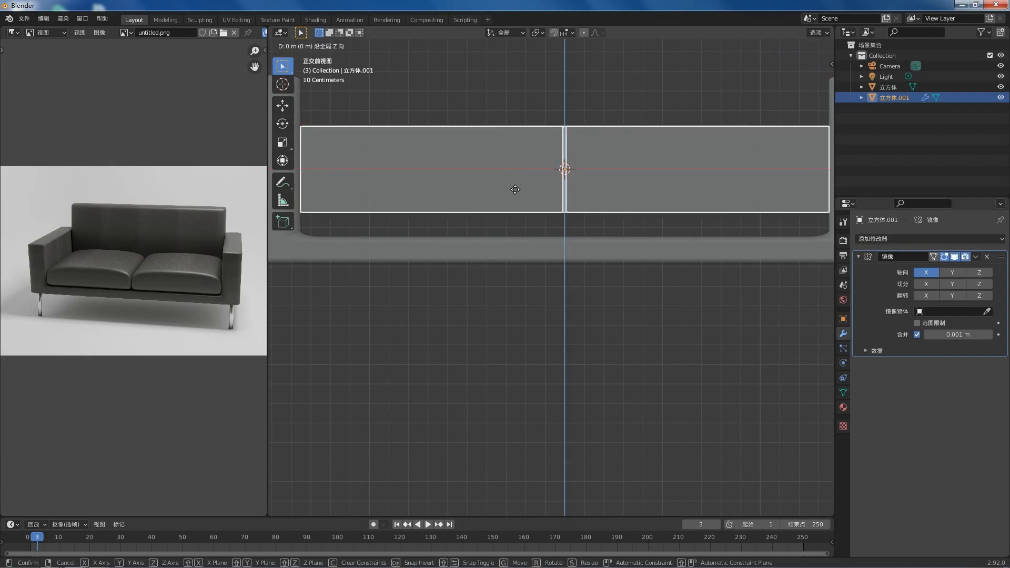
{"action": "left_click", "coordinate": [514, 211]}
- Select the cushion's top in Edit Mode and lower it about 0.05 m along Z
{"action": "middle_click_drag", "start_coordinate": [529, 178], "coordinate": [557, 209]}
{"action": "key", "text": "KP_1"}
{"action": "key", "text": "Tab"}
{"action": "key", "text": "b"}
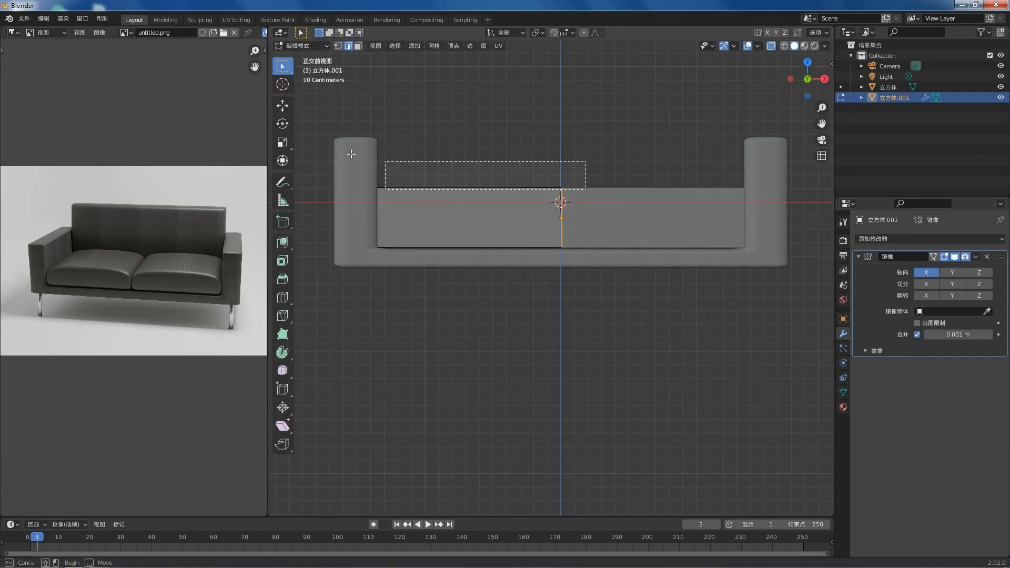
{"action": "key", "text": "g"}
{"action": "key", "text": "z"}
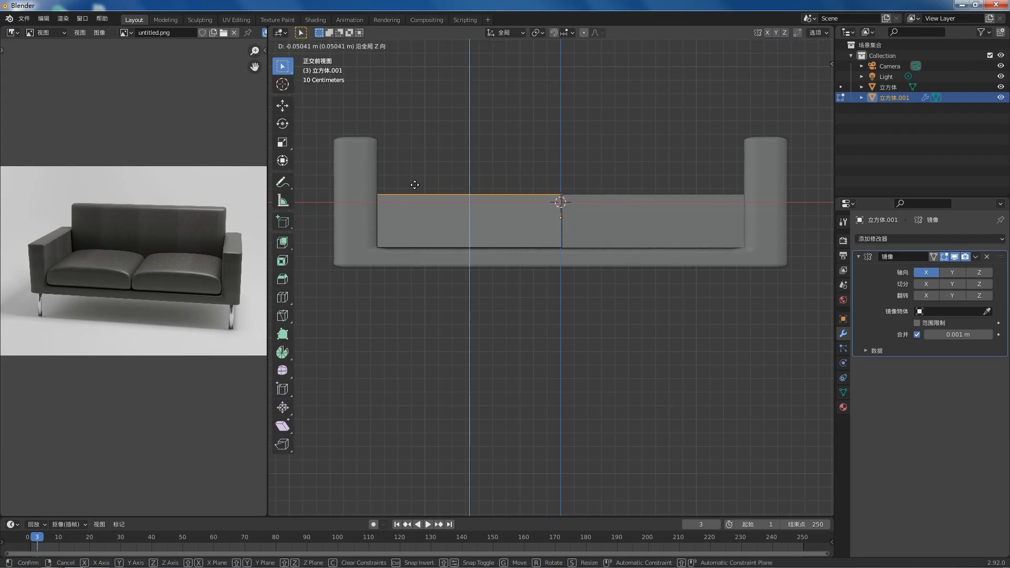
{"action": "left_click", "coordinate": [416, 183]}
- Add a Subdivision Surface modifier to the cushion with both viewport and render levels set to 3
{"action": "middle_click_drag", "start_coordinate": [415, 185], "coordinate": [571, 258]}
{"action": "key", "text": "Tab"}
{"action": "key", "text": "Tab"}
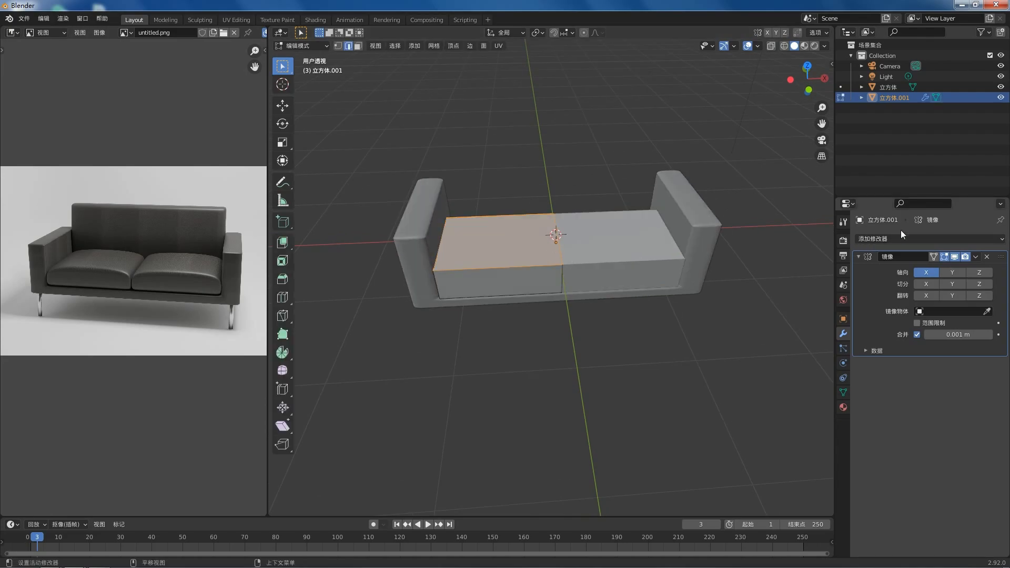
{"action": "left_click", "coordinate": [887, 238]}
{"action": "left_click", "coordinate": [838, 429]}
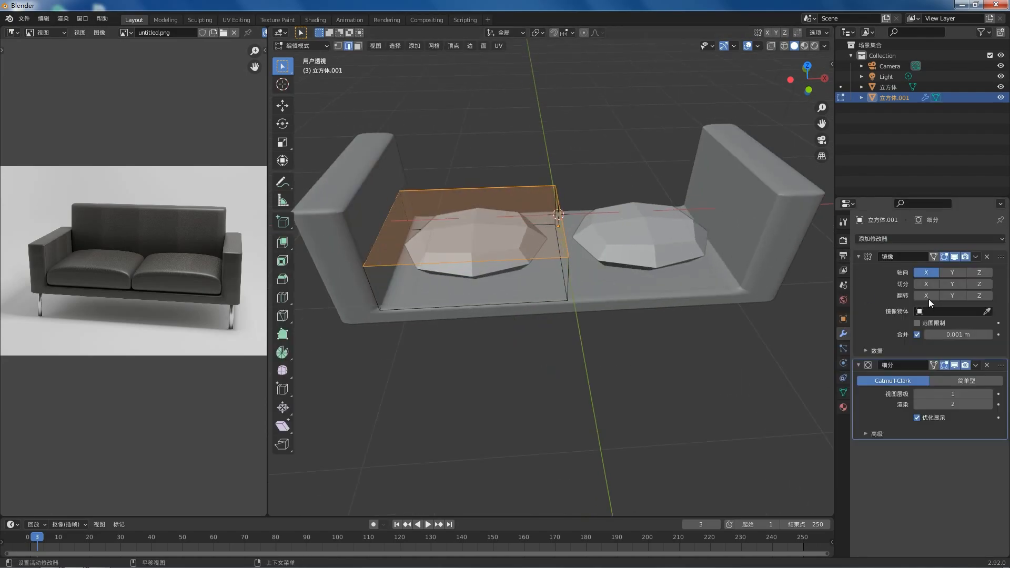
{"action": "left_click", "coordinate": [990, 395]}
{"action": "left_click", "coordinate": [991, 395]}
{"action": "left_click", "coordinate": [991, 404]}
{"action": "scroll", "coordinate": [532, 237], "scroll_direction": "up", "scroll_amount": 3}
{"action": "scroll", "coordinate": [526, 236], "scroll_direction": "down", "scroll_amount": 4}
- Add a centred loop cut running along the cushion's width and bevel it to about 0.8 m
{"action": "middle_click_drag", "start_coordinate": [512, 226], "coordinate": [519, 264]}
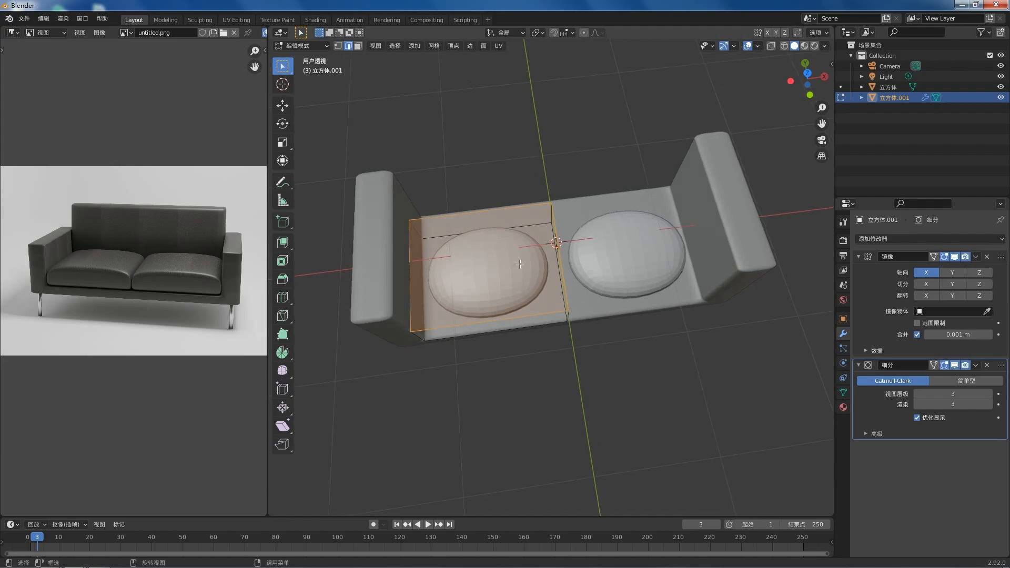
{"action": "left_click", "coordinate": [553, 252]}
{"action": "key", "text": "ctrl+b"}
{"action": "scroll", "coordinate": [569, 176], "scroll_direction": "down", "scroll_amount": 3}
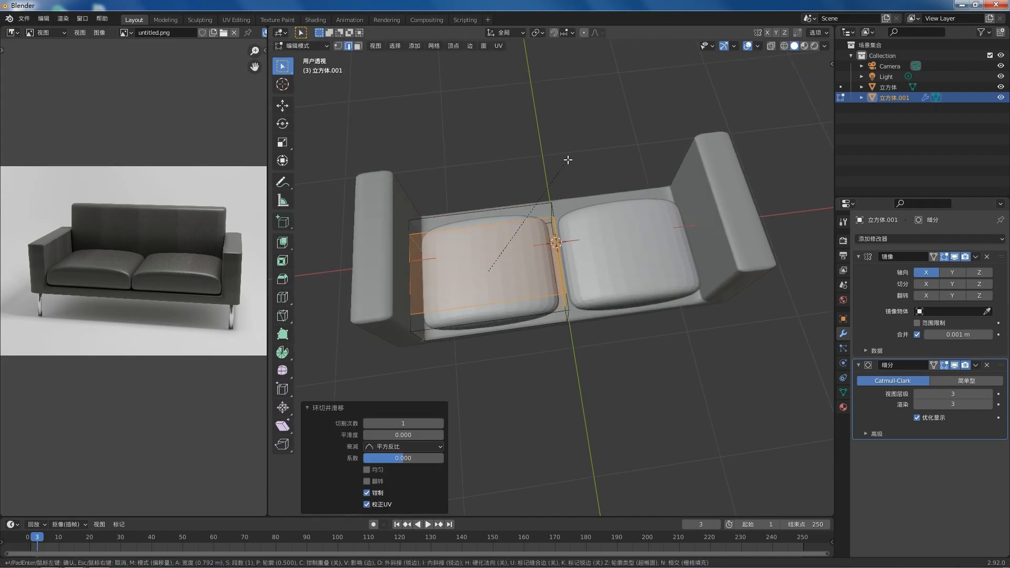
{"action": "left_click", "coordinate": [573, 151]}
- Add a centred front-to-back loop cut on the cushion and bevel it to a width of 0.875 m
{"action": "scroll", "coordinate": [572, 157], "scroll_direction": "down", "scroll_amount": 1}
{"action": "scroll", "coordinate": [568, 168], "scroll_direction": "up", "scroll_amount": 1}
{"action": "key", "text": "ctrl+r"}
{"action": "left_click", "coordinate": [477, 208]}
{"action": "left_click", "coordinate": [476, 207]}
{"action": "key", "text": "ctrl+b"}
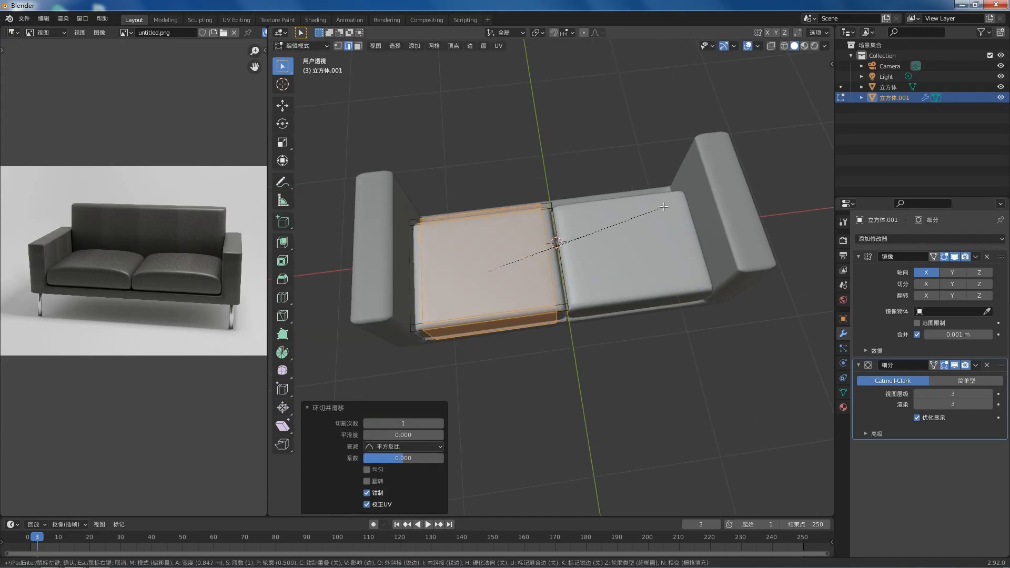
{"action": "left_click", "coordinate": [666, 206]}
{"action": "scroll", "coordinate": [626, 236], "scroll_direction": "down", "scroll_amount": 3}
- Select the cushion's top corner vertices beside the mirror line and lower them along Z in the front view
{"action": "middle_click_drag", "start_coordinate": [615, 279], "coordinate": [603, 243]}
{"action": "scroll", "coordinate": [595, 247], "scroll_direction": "up", "scroll_amount": 5}
{"action": "key", "text": "KP_1"}
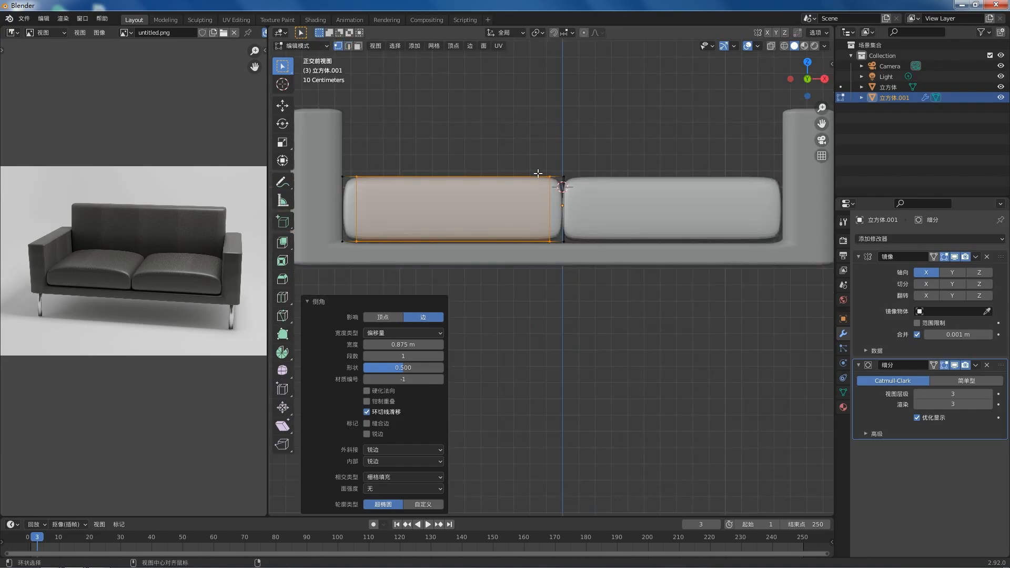
{"action": "scroll", "coordinate": [578, 169], "scroll_direction": "up", "scroll_amount": 2}
{"action": "left_click", "coordinate": [566, 157]}
{"action": "key", "text": "g"}
{"action": "key", "text": "z"}
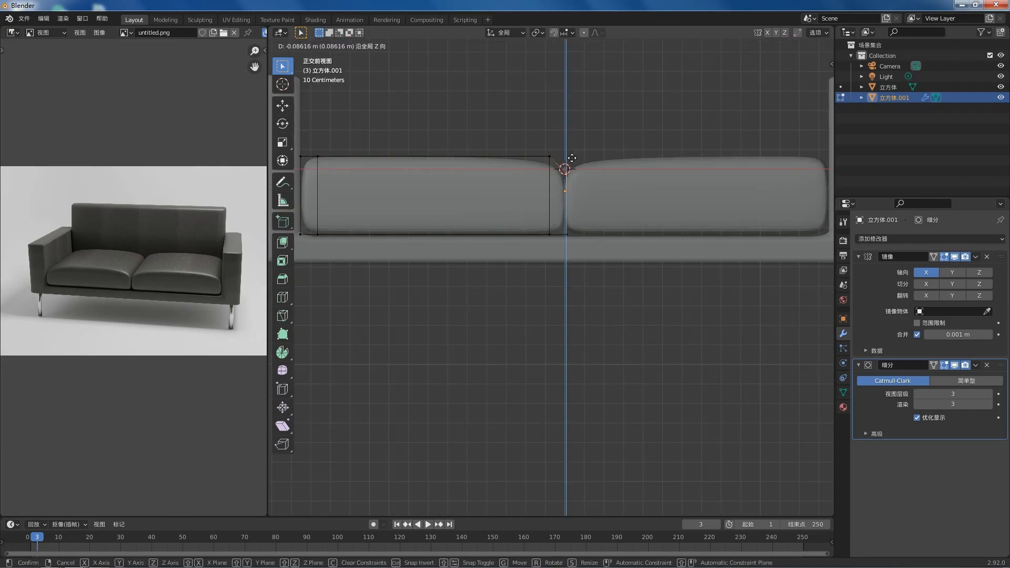
{"action": "left_click", "coordinate": [577, 173]}
- Lower the cushion's top corner vertices next to the armrest about 0.11 m along Z
{"action": "scroll", "coordinate": [424, 168], "scroll_direction": "down", "scroll_amount": 1}
{"action": "key", "text": "g"}
{"action": "key", "text": "z"}
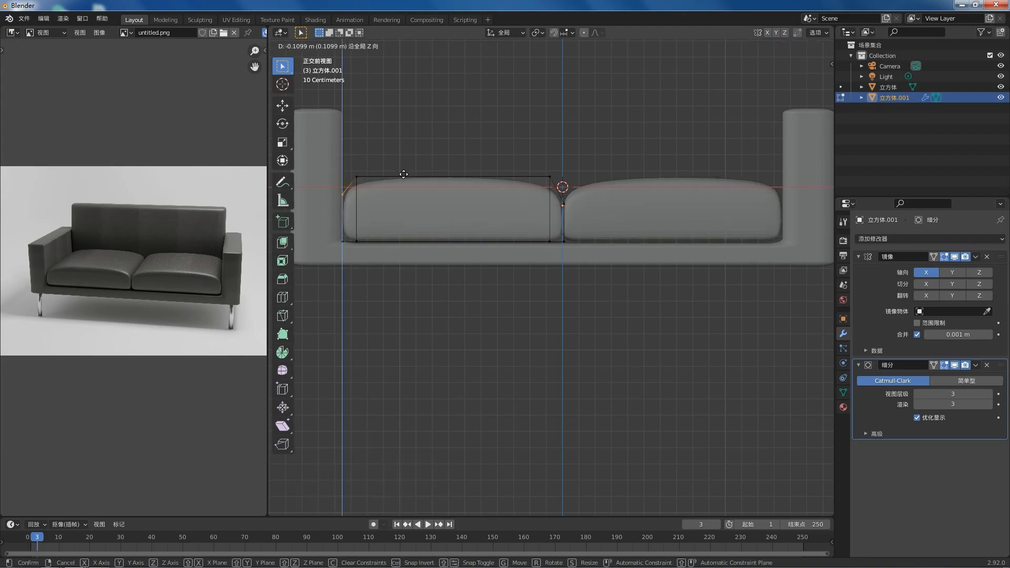
{"action": "left_click", "coordinate": [404, 173]}
- Widen the cushion slightly along X by shifting its outer side toward the armrest and its inner side about 0.003 m, and leave Edit Mode
{"action": "left_click_drag", "start_coordinate": [330, 173], "coordinate": [332, 173]}
{"action": "key", "text": "g"}
{"action": "key", "text": "x"}
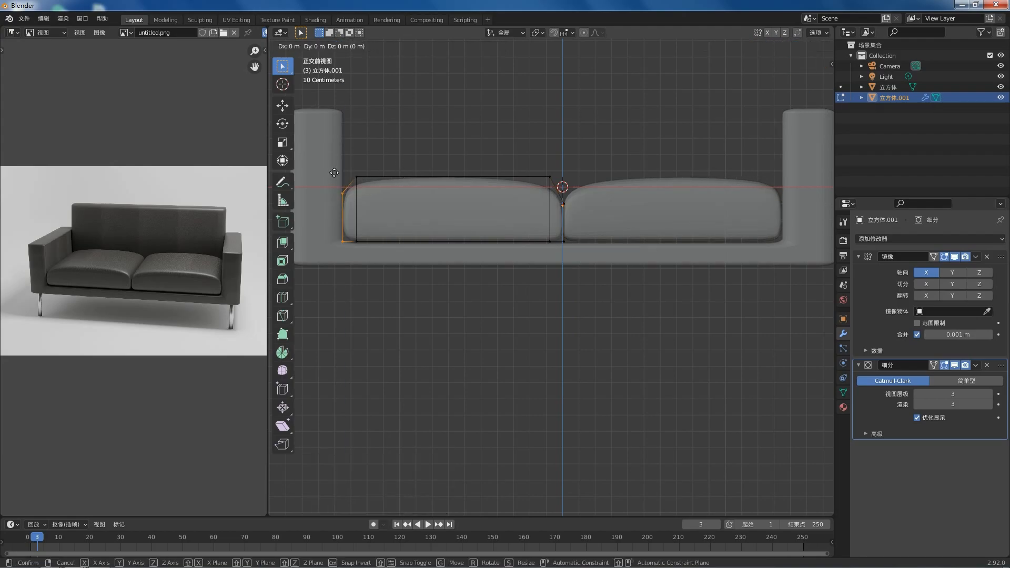
{"action": "left_click", "coordinate": [333, 173]}
{"action": "left_click_drag", "start_coordinate": [625, 265], "coordinate": [560, 167]}
{"action": "key", "text": "x"}
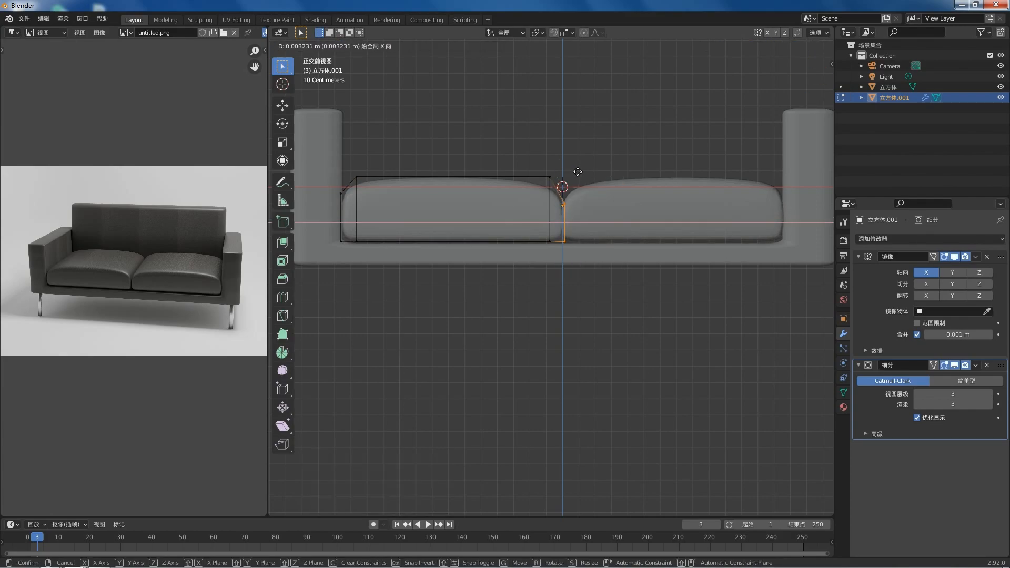
{"action": "left_click", "coordinate": [577, 172]}
{"action": "scroll", "coordinate": [577, 184], "scroll_direction": "down", "scroll_amount": 1}
{"action": "key", "text": "alt+z"}
{"action": "key", "text": "Tab"}
- Examine the rounded cushions, the gap between them and their fit in the frame from perspective and top views
{"action": "middle_click_drag", "start_coordinate": [579, 226], "coordinate": [605, 257]}
{"action": "key", "text": "alt+a"}
{"action": "scroll", "coordinate": [567, 280], "scroll_direction": "up", "scroll_amount": 3}
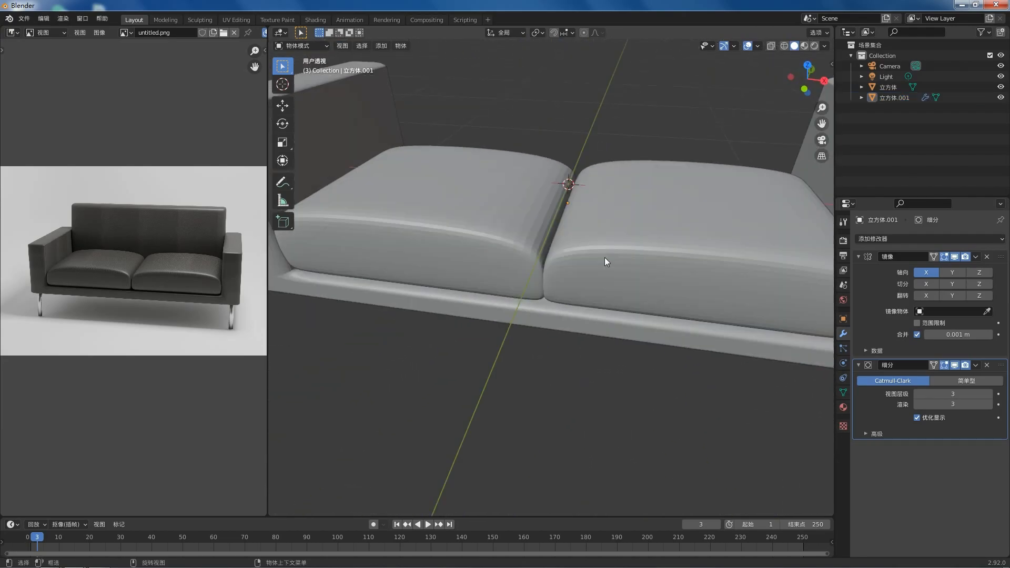
{"action": "key", "text": "KP_7"}
{"action": "scroll", "coordinate": [474, 286], "scroll_direction": "up", "scroll_amount": 2}
{"action": "left_click", "coordinate": [479, 276]}
{"action": "scroll", "coordinate": [484, 266], "scroll_direction": "down", "scroll_amount": 4}
{"action": "scroll", "coordinate": [472, 258], "scroll_direction": "up", "scroll_amount": 2}
{"action": "scroll", "coordinate": [472, 258], "scroll_direction": "down", "scroll_amount": 2}
{"action": "middle_click_drag", "start_coordinate": [469, 278], "coordinate": [611, 248]}
{"action": "key", "text": "alt+a"}
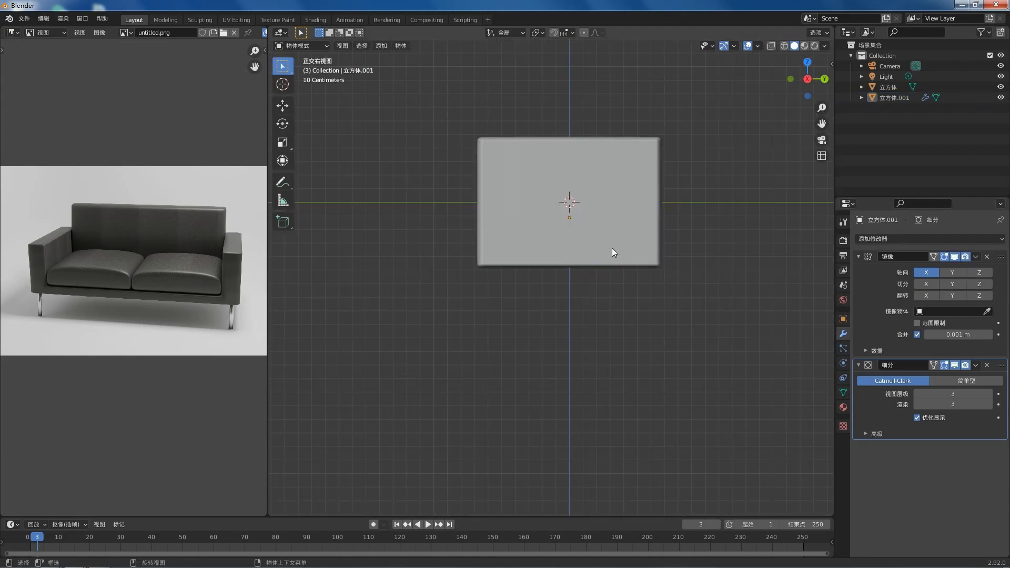
- Move the seat cushions slightly forward along Y in the side view
{"action": "left_click", "coordinate": [522, 210]}
{"action": "scroll", "coordinate": [524, 210], "scroll_direction": "up", "scroll_amount": 2}
{"action": "key", "text": "g"}
{"action": "key", "text": "y"}
{"action": "left_click", "coordinate": [520, 209]}
- Add a 2 m cube at the origin for the backrest and scale it to 0.135 along Z
{"action": "middle_click_drag", "start_coordinate": [548, 209], "coordinate": [587, 273]}
{"action": "key", "text": "shift+a"}
{"action": "mouse_move", "coordinate": [588, 273]}
{"action": "left_click", "coordinate": [626, 282]}
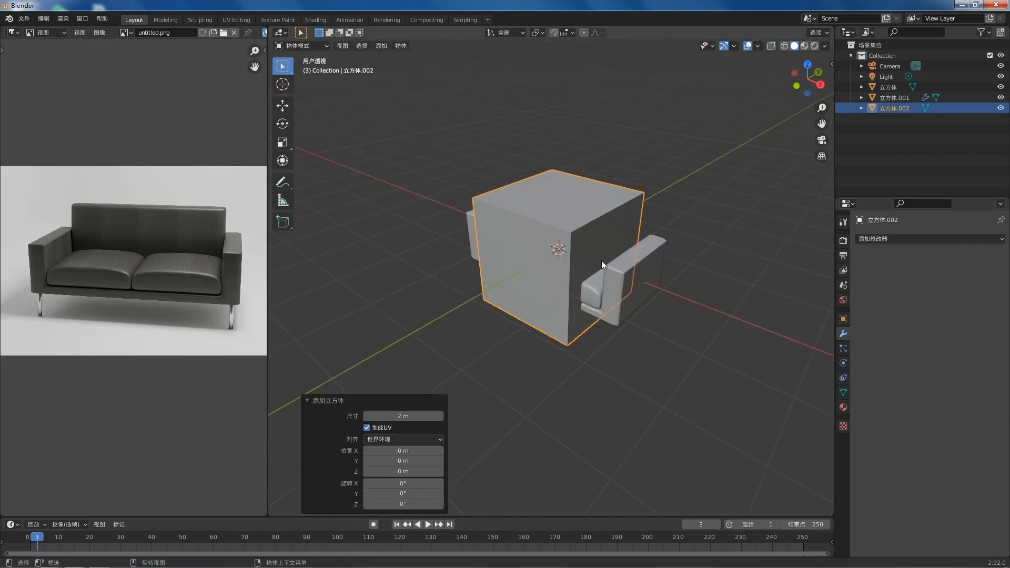
{"action": "key", "text": "KP_1"}
{"action": "scroll", "coordinate": [604, 254], "scroll_direction": "up", "scroll_amount": 6}
{"action": "key", "text": "s"}
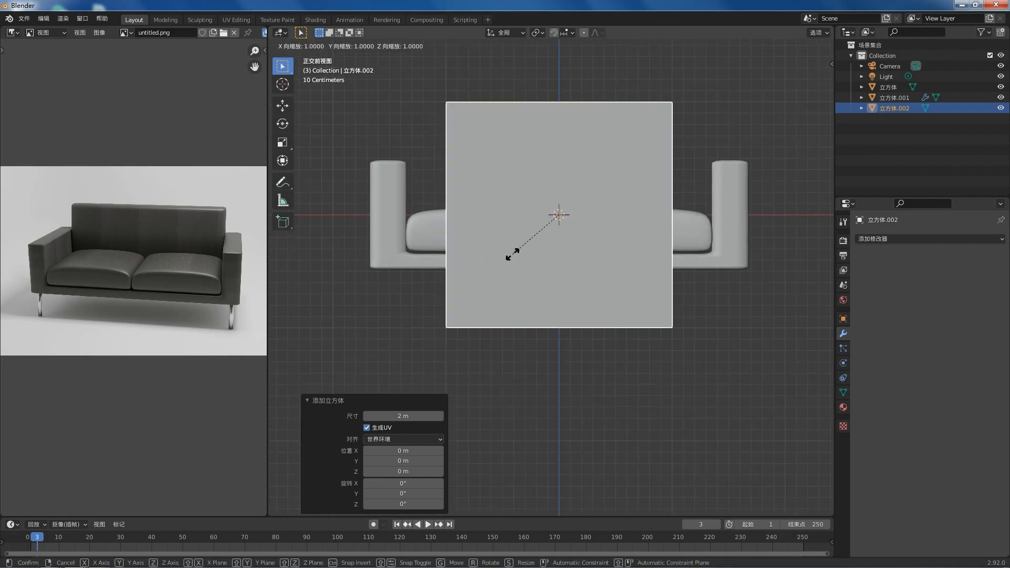
{"action": "key", "text": "z"}
{"action": "left_click", "coordinate": [555, 217]}
- Scale the flattened backrest cube to about 0.72 along Y in the side view
{"action": "key", "text": "KP_3"}
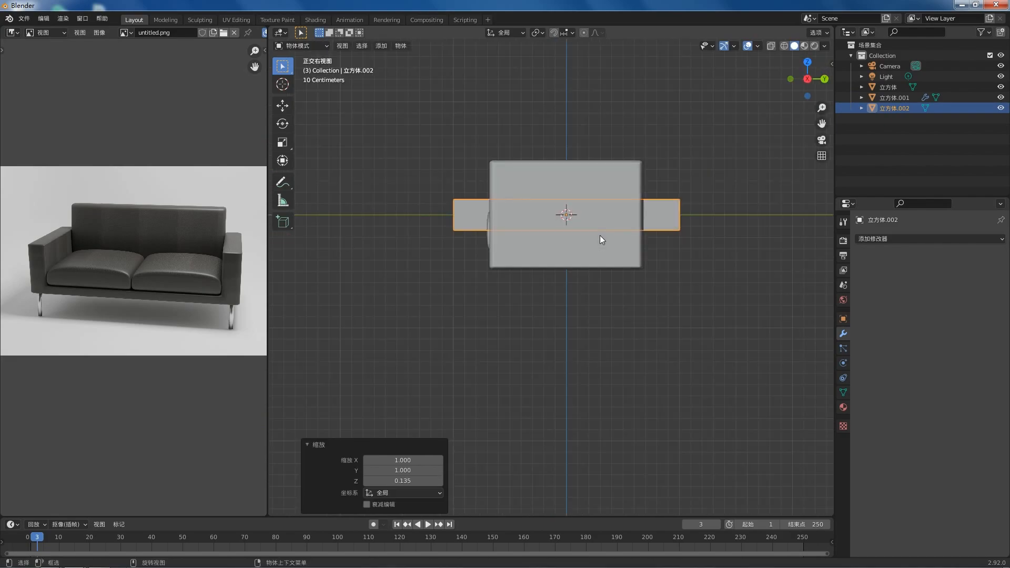
{"action": "scroll", "coordinate": [600, 235], "scroll_direction": "up", "scroll_amount": 1}
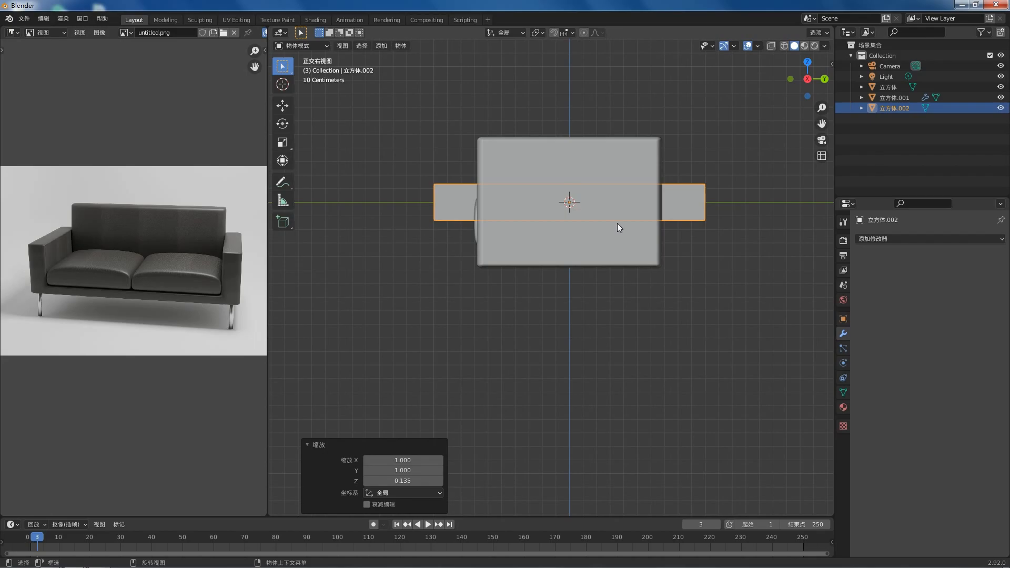
{"action": "key", "text": "s"}
{"action": "key", "text": "y"}
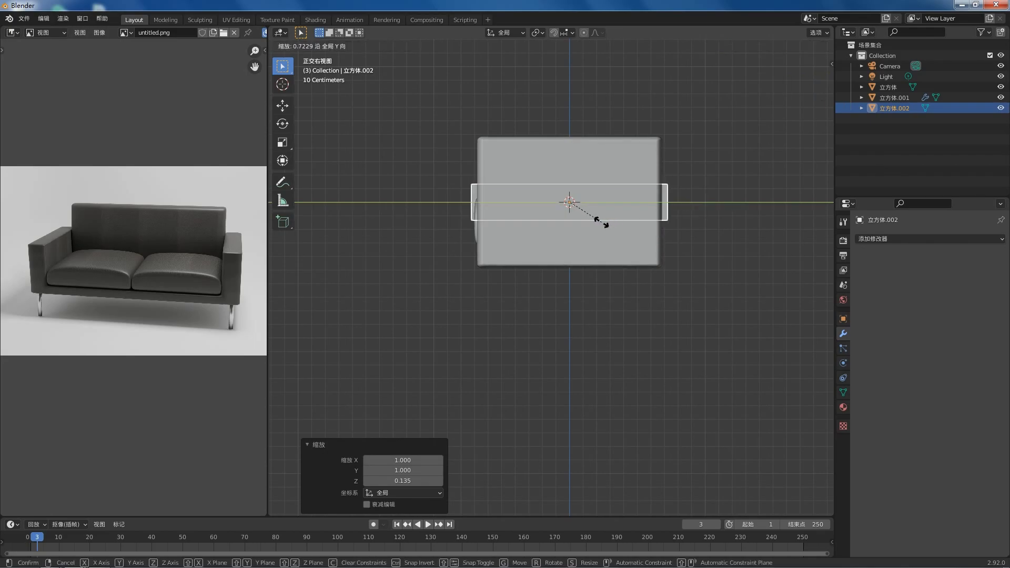
{"action": "left_click", "coordinate": [605, 226]}
- Rotate the backrest slab 90° in the side view so it stands upright
{"action": "scroll", "coordinate": [657, 226], "scroll_direction": "down", "scroll_amount": 1}
{"action": "type", "text": "r90"}
{"action": "key", "text": "Return"}
- Move the backrest about 0.536 m along Y and 0.391 m along Z, placing it behind the seat cushions
{"action": "scroll", "coordinate": [634, 178], "scroll_direction": "up", "scroll_amount": 2}
{"action": "key", "text": "alt+z"}
{"action": "middle_click_drag", "start_coordinate": [589, 182], "coordinate": [538, 179], "text": "shift"}
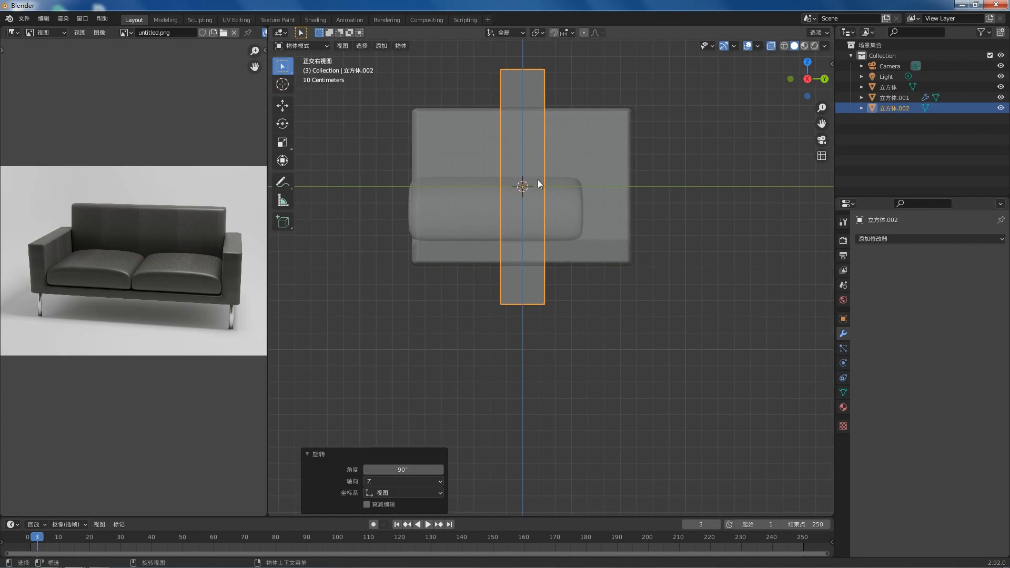
{"action": "key", "text": "g"}
{"action": "key", "text": "y"}
{"action": "left_click", "coordinate": [636, 204]}
{"action": "key", "text": "g"}
{"action": "key", "text": "z"}
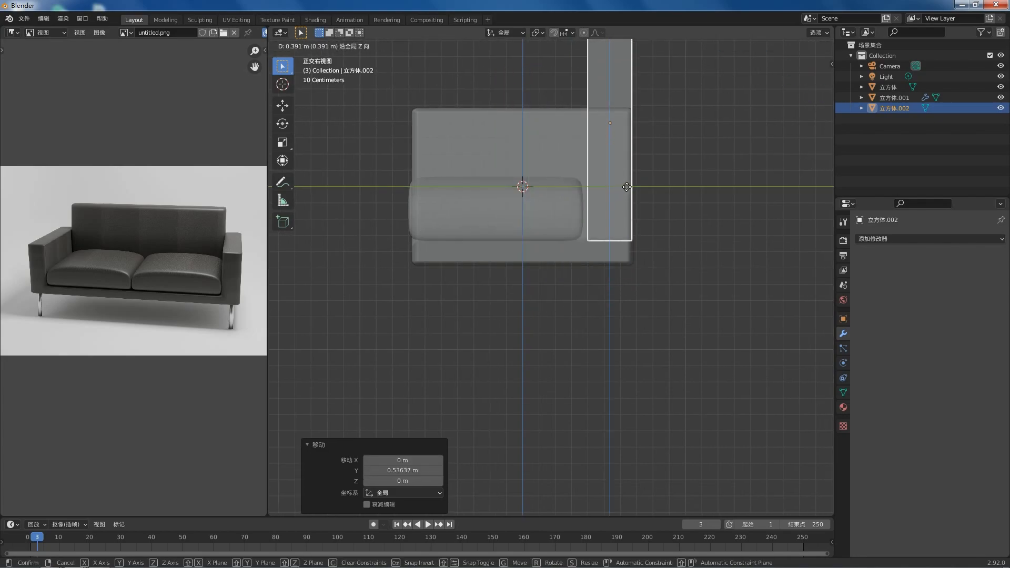
{"action": "left_click", "coordinate": [626, 185]}
- Scale the backrest by about 1.36 along X to fill the space between the armrests
{"action": "scroll", "coordinate": [573, 218], "scroll_direction": "down", "scroll_amount": 3}
{"action": "key", "text": "alt+z"}
{"action": "scroll", "coordinate": [574, 220], "scroll_direction": "down", "scroll_amount": 2}
{"action": "middle_click_drag", "start_coordinate": [579, 226], "coordinate": [668, 237]}
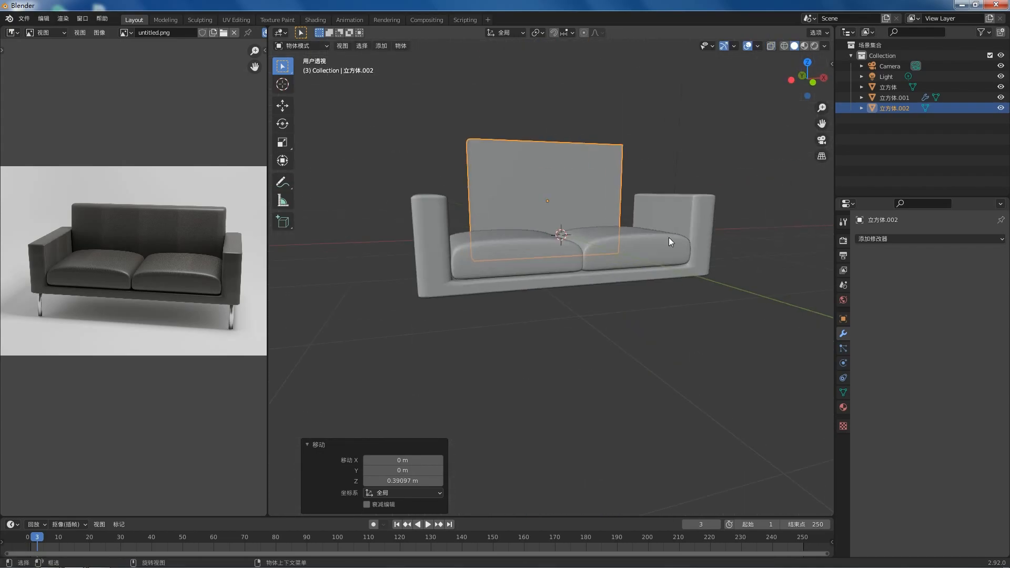
{"action": "key", "text": "KP_1"}
{"action": "scroll", "coordinate": [595, 179], "scroll_direction": "up", "scroll_amount": 3}
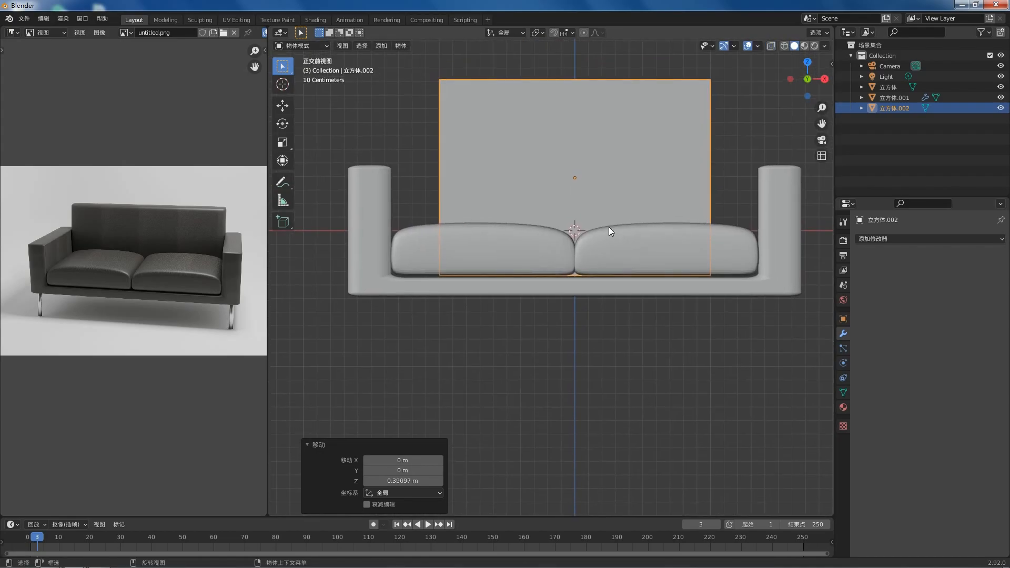
{"action": "key", "text": "s"}
{"action": "key", "text": "x"}
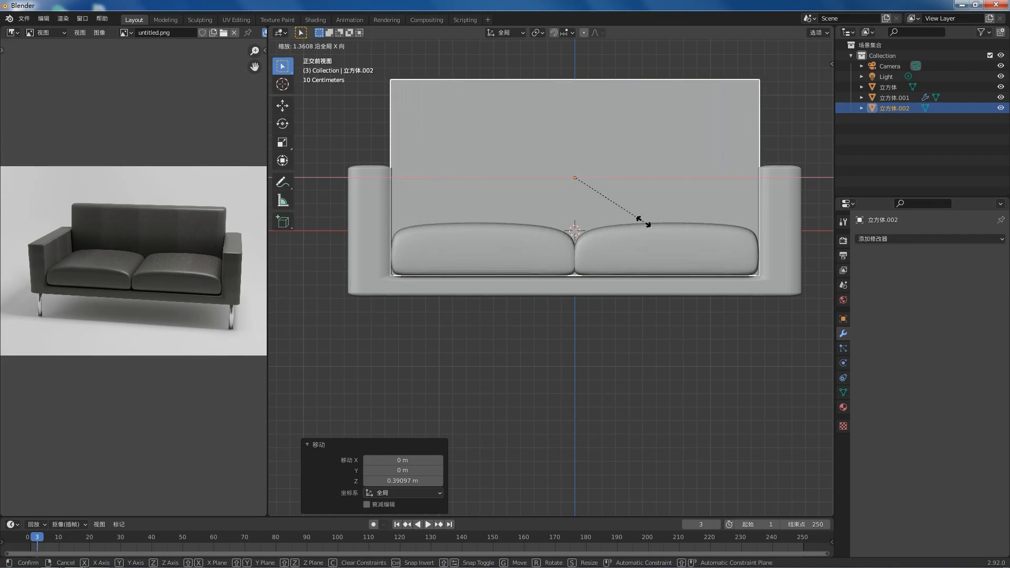
{"action": "left_click", "coordinate": [643, 222]}
- Select the backrest's top vertices in Edit Mode with X-ray on and lower them along Z to reduce its height
{"action": "scroll", "coordinate": [614, 201], "scroll_direction": "down", "scroll_amount": 1}
{"action": "key", "text": "Tab"}
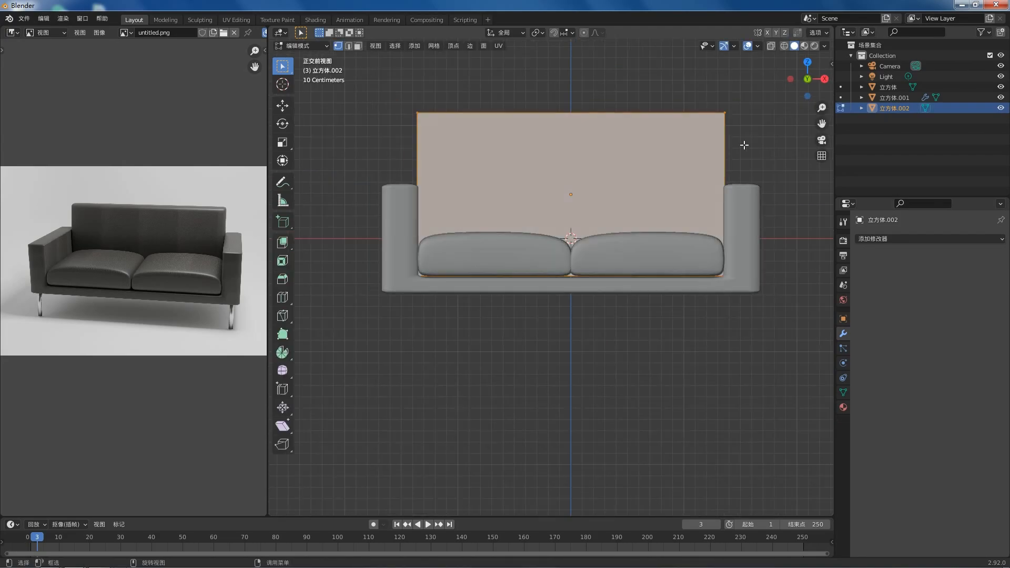
{"action": "key", "text": "a"}
{"action": "left_click_drag", "start_coordinate": [390, 97], "coordinate": [748, 136]}
{"action": "key", "text": "g"}
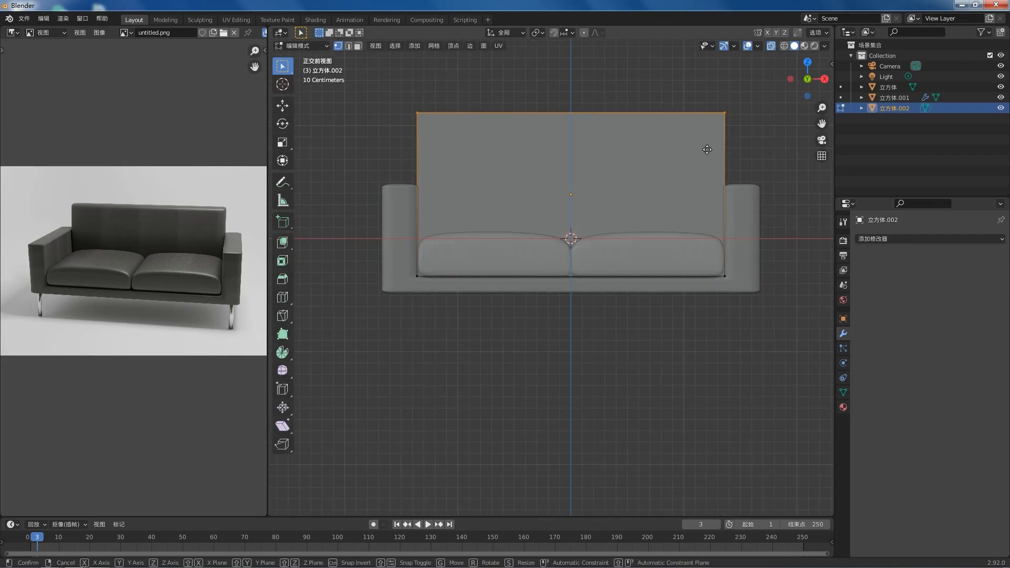
{"action": "key", "text": "z"}
{"action": "left_click", "coordinate": [707, 165]}
{"action": "key", "text": "Tab"}
{"action": "scroll", "coordinate": [655, 136], "scroll_direction": "down", "scroll_amount": 1}
{"action": "key", "text": "alt+z"}
- Add a Subdivision Surface modifier to the backrest with both viewport and render levels set to 3
{"action": "scroll", "coordinate": [654, 135], "scroll_direction": "down", "scroll_amount": 2}
{"action": "middle_click_drag", "start_coordinate": [654, 135], "coordinate": [495, 184]}
{"action": "key", "text": "KP_7"}
{"action": "scroll", "coordinate": [529, 240], "scroll_direction": "up", "scroll_amount": 4}
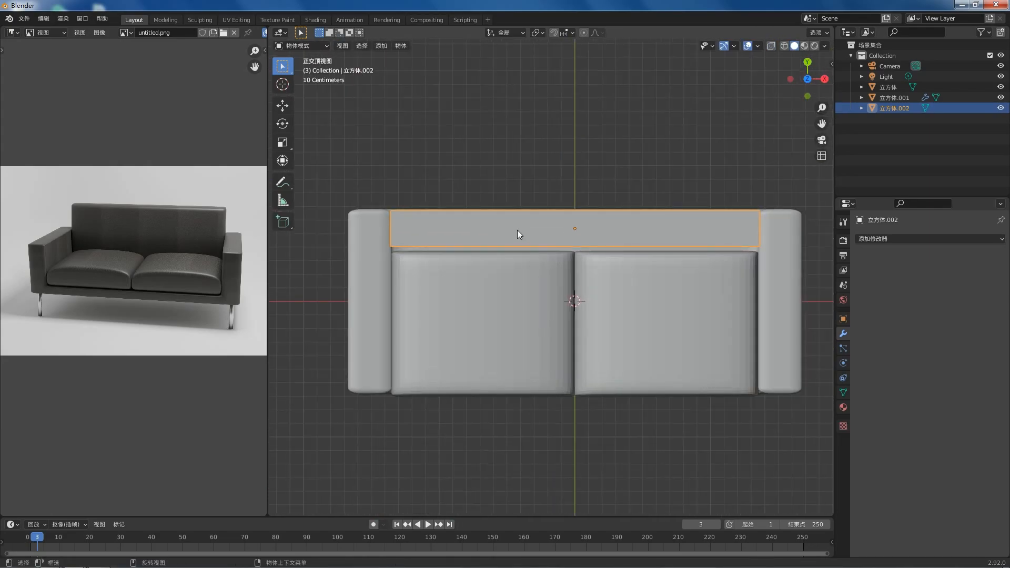
{"action": "left_click", "coordinate": [875, 239]}
{"action": "left_click", "coordinate": [841, 430]}
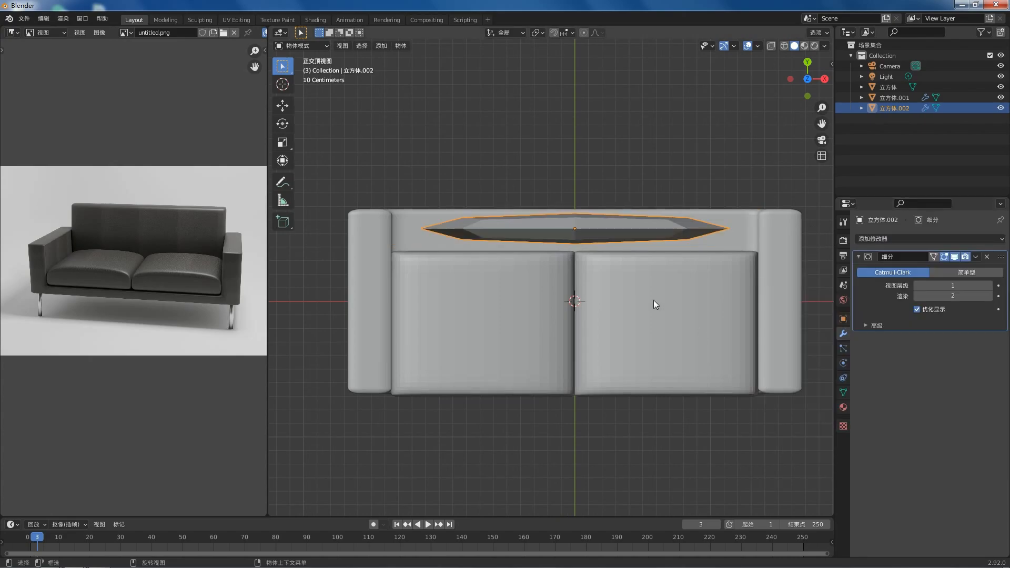
{"action": "left_click", "coordinate": [990, 286]}
{"action": "left_click", "coordinate": [989, 286]}
{"action": "left_click", "coordinate": [989, 296]}
- Add a centred vertical loop cut to the backrest and bevel it about 0.909 m wide to tighten both side ends
{"action": "scroll", "coordinate": [639, 266], "scroll_direction": "down", "scroll_amount": 2}
{"action": "middle_click_drag", "start_coordinate": [647, 295], "coordinate": [618, 225]}
{"action": "key", "text": "Tab"}
{"action": "key", "text": "ctrl+r"}
{"action": "left_click", "coordinate": [612, 226]}
{"action": "right_click", "coordinate": [612, 226]}
{"action": "key", "text": "ctrl+b"}
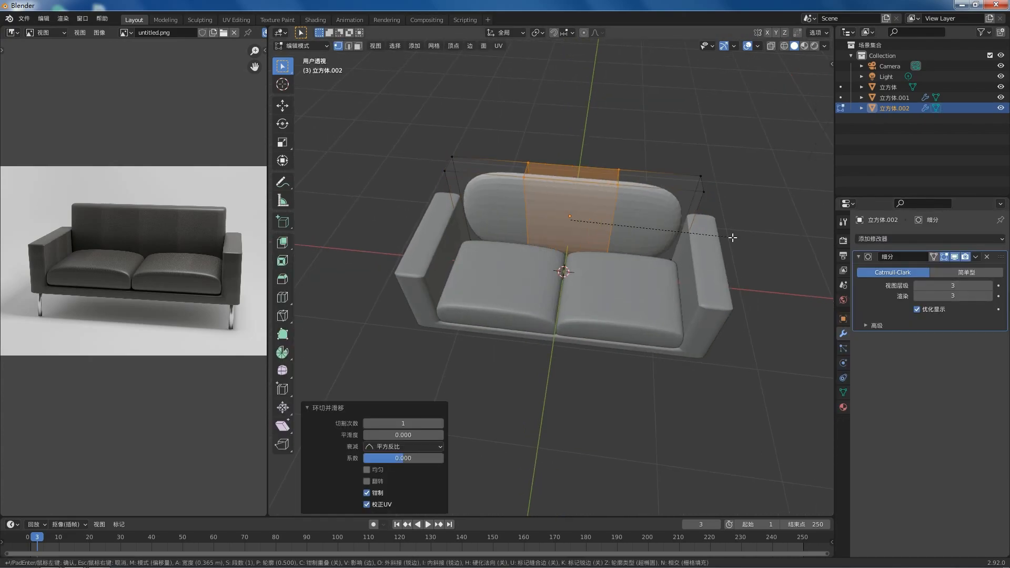
{"action": "left_click", "coordinate": [769, 245]}
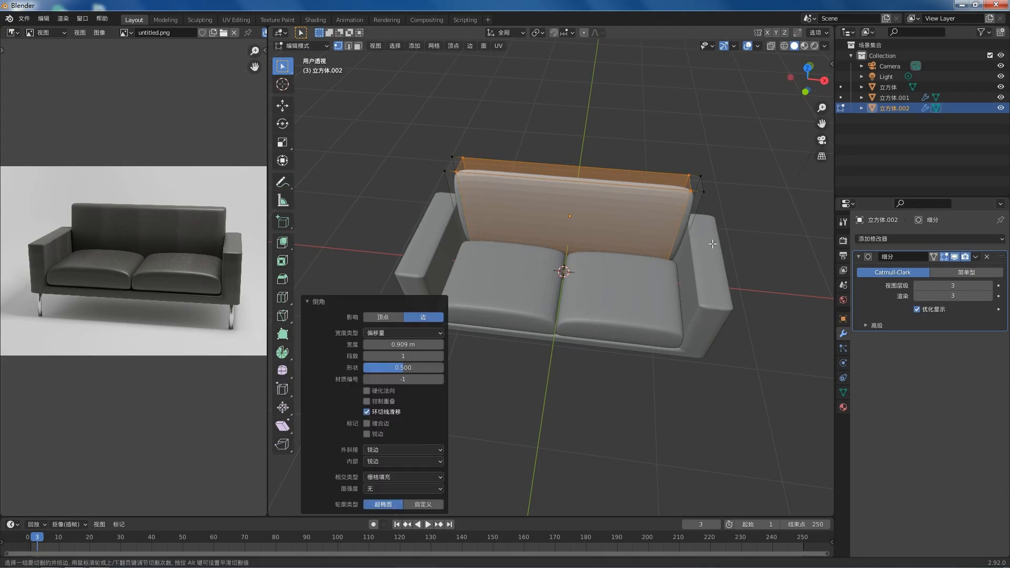
- Add a centred horizontal loop cut around the backrest and bevel it out toward the top and bottom edges
{"action": "key", "text": "ctrl+z"}
{"action": "key", "text": "ctrl+b"}
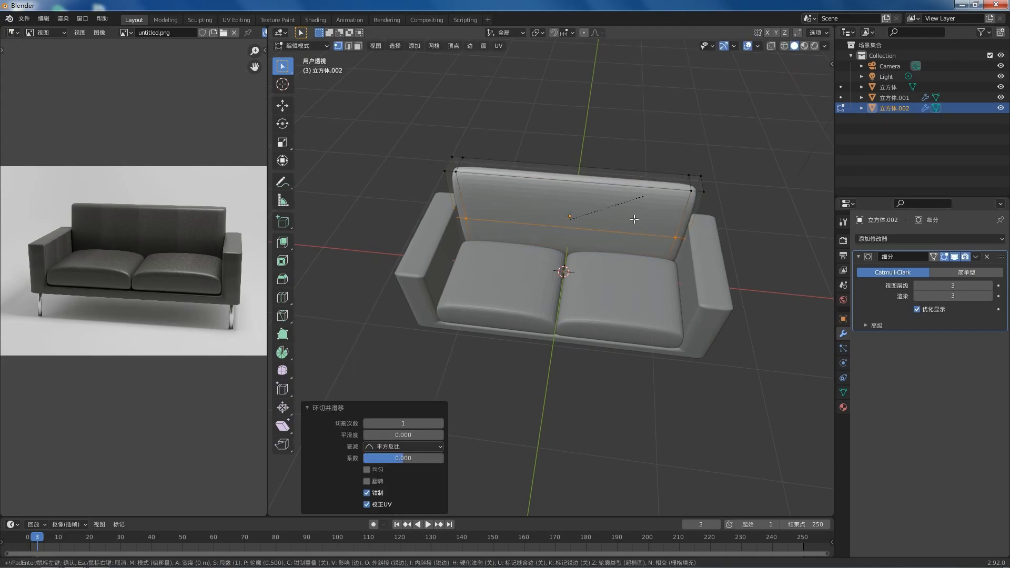
{"action": "left_click", "coordinate": [746, 327]}
{"action": "middle_click_drag", "start_coordinate": [746, 327], "coordinate": [605, 221]}
{"action": "scroll", "coordinate": [598, 192], "scroll_direction": "down", "scroll_amount": 2}
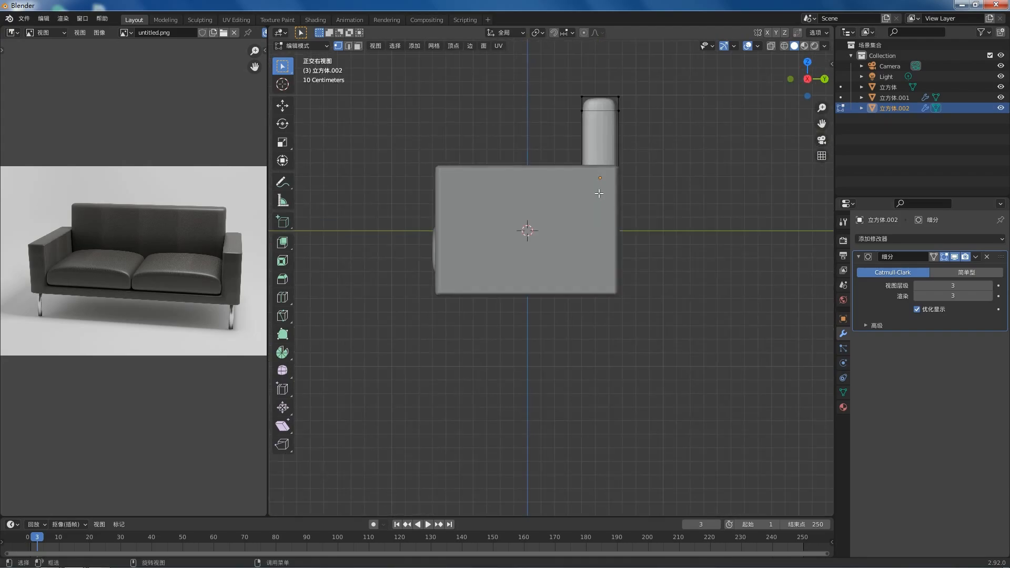
- With X-ray on, lower the whole backrest slightly along Z and adjust the height of its top vertices along Z
{"action": "key", "text": "alt+z"}
{"action": "left_click", "coordinate": [602, 138]}
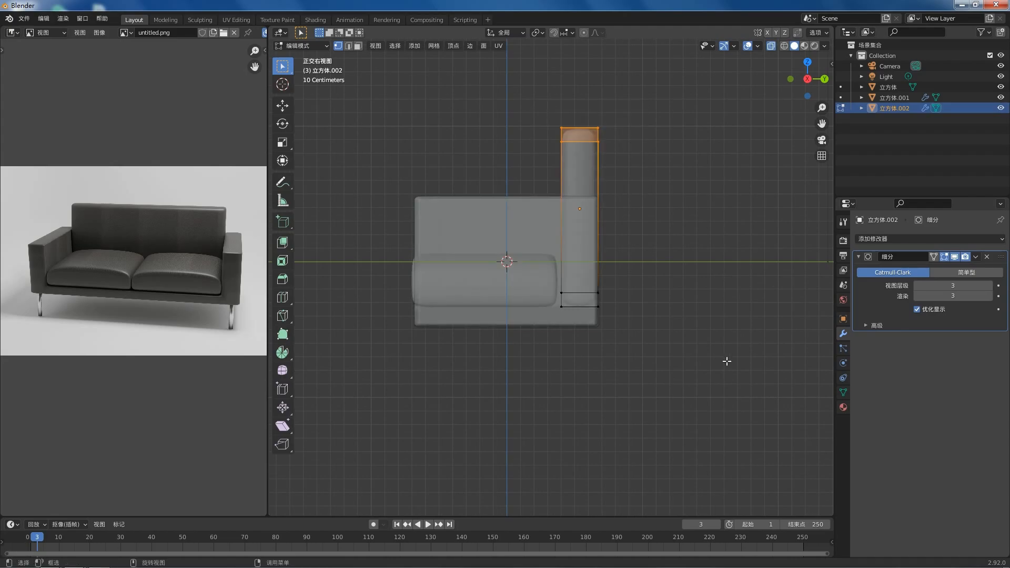
{"action": "left_click_drag", "start_coordinate": [722, 357], "coordinate": [487, 86]}
{"action": "key", "text": "g"}
{"action": "key", "text": "z"}
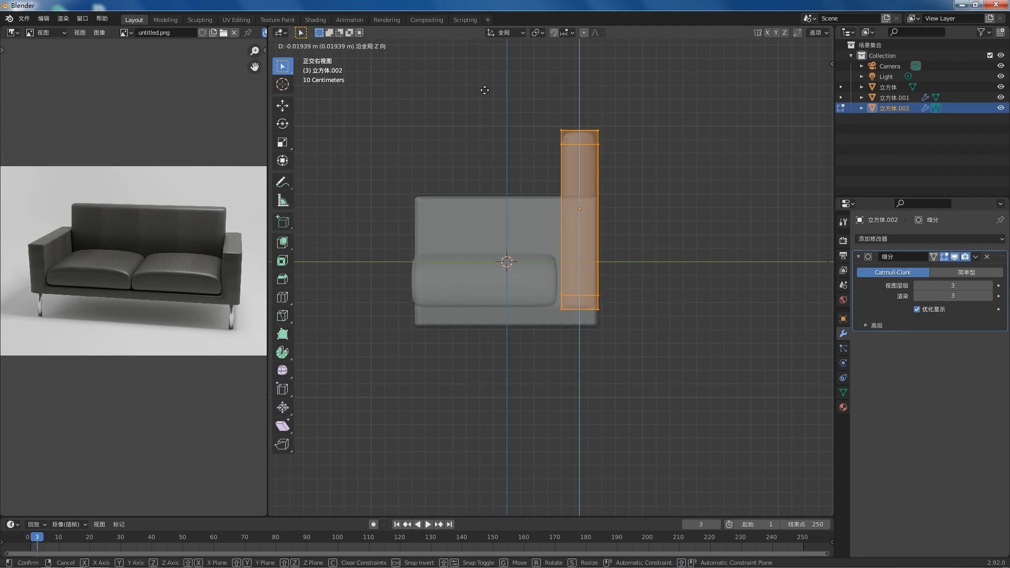
{"action": "left_click", "coordinate": [484, 92]}
{"action": "left_click_drag", "start_coordinate": [666, 176], "coordinate": [496, 122]}
{"action": "key", "text": "g"}
{"action": "key", "text": "z"}
{"action": "left_click", "coordinate": [600, 143]}
{"action": "scroll", "coordinate": [609, 158], "scroll_direction": "down", "scroll_amount": 1}
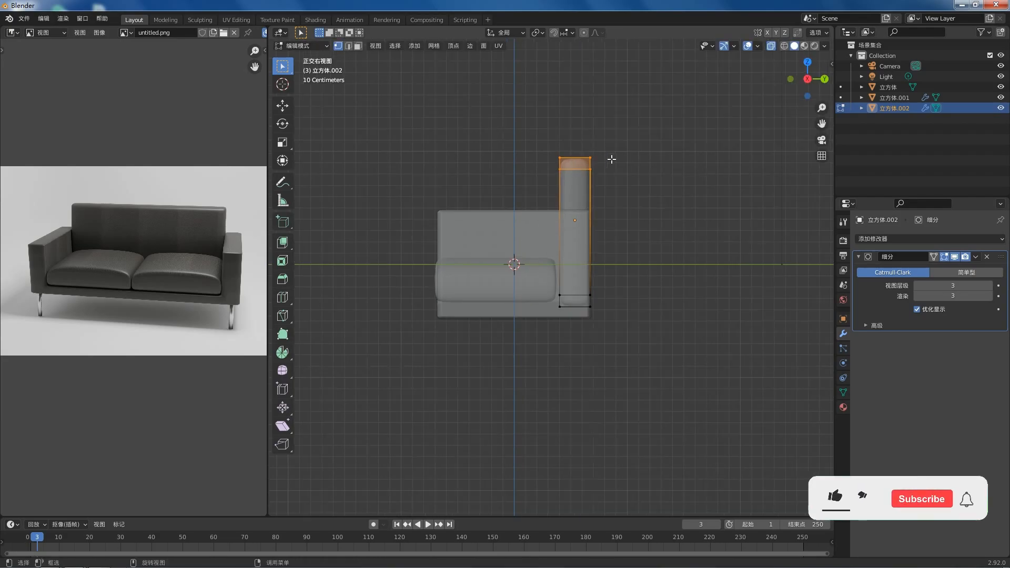
- Add seven evenly spaced horizontal loop cuts across the height of the backrest without sliding them
{"action": "key", "text": "ctrl+r"}
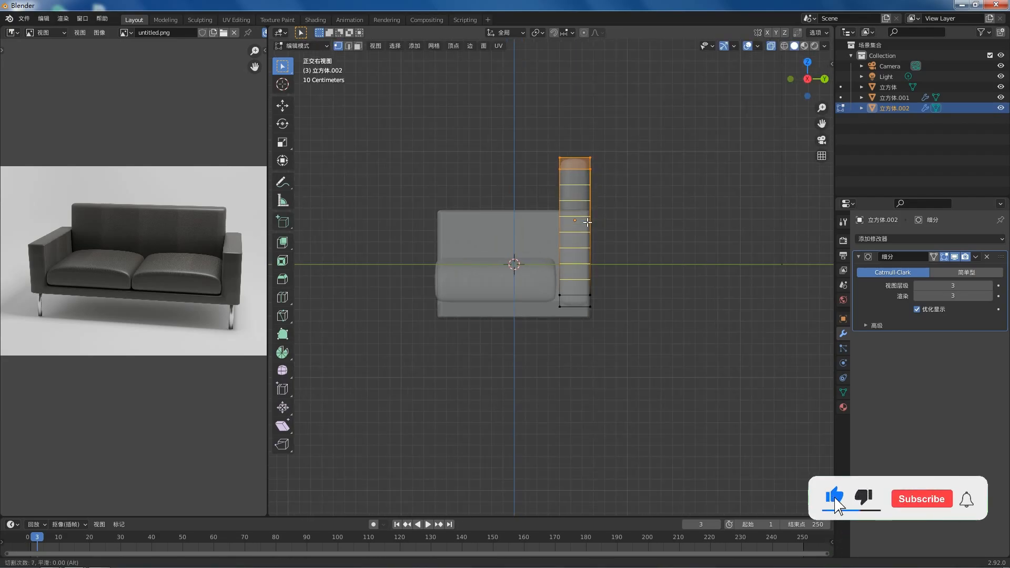
{"action": "left_click", "coordinate": [587, 223]}
{"action": "right_click", "coordinate": [587, 223]}
{"action": "scroll", "coordinate": [584, 223], "scroll_direction": "up", "scroll_amount": 3}
{"action": "left_click", "coordinate": [438, 296]}
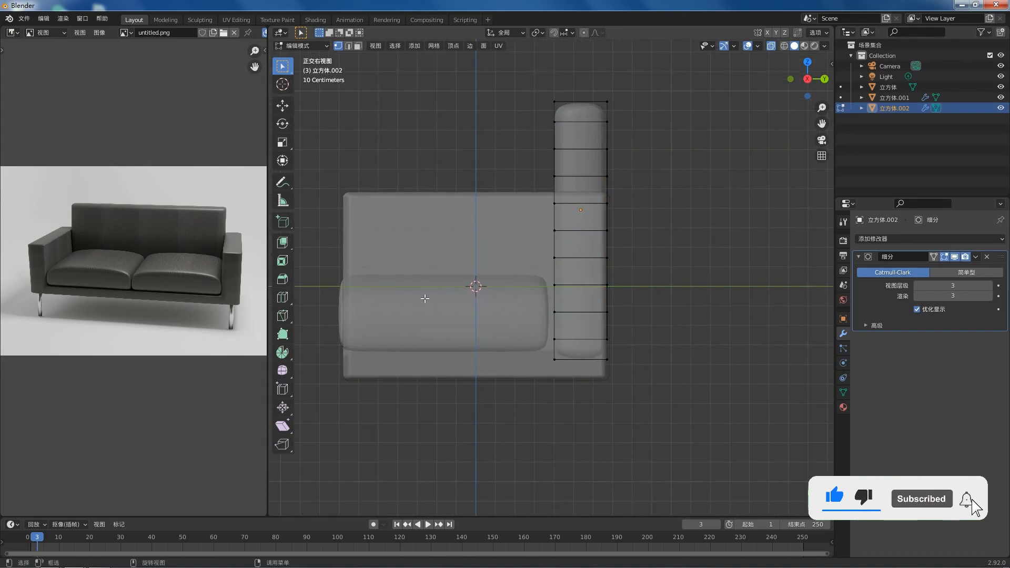
- Edit the seat cushion and move its rear vertices about 0.043 m along Y against the backrest
{"action": "key", "text": "Tab"}
{"action": "left_click", "coordinate": [353, 315]}
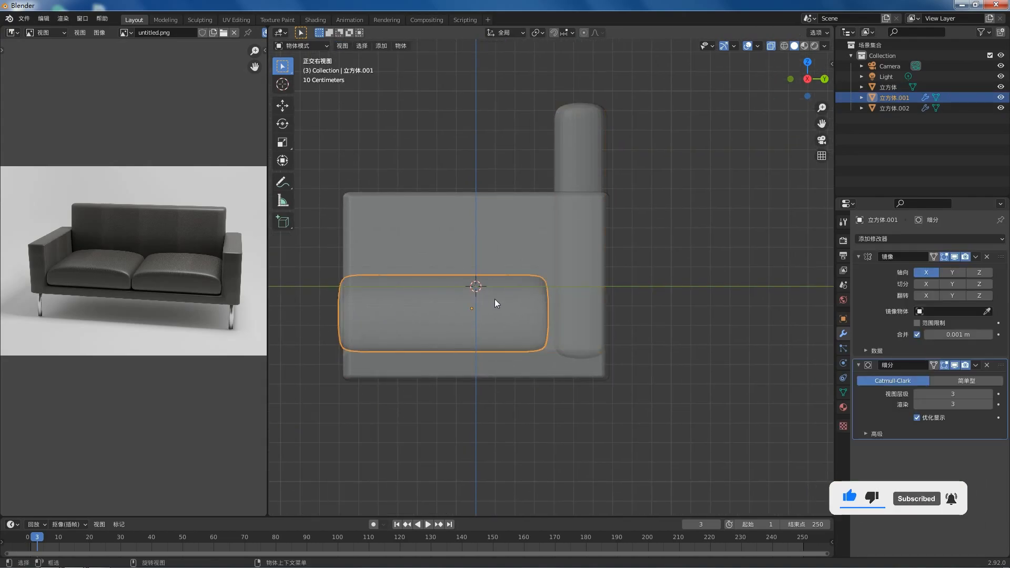
{"action": "key", "text": "Tab"}
{"action": "left_click", "coordinate": [543, 294]}
{"action": "key", "text": "g"}
{"action": "key", "text": "y"}
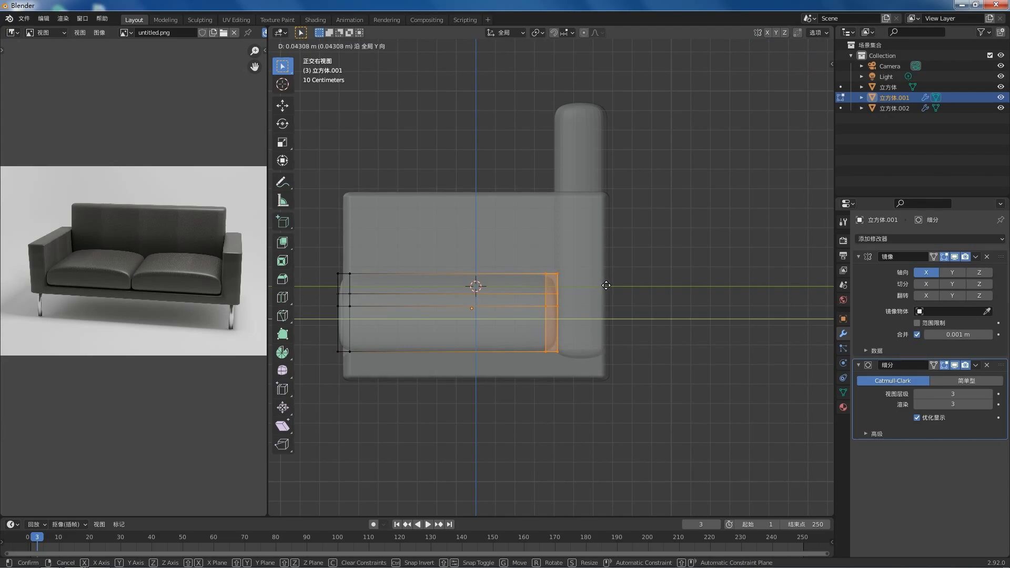
{"action": "left_click", "coordinate": [605, 285]}
- Edit the backrest and move the two loops around the seat cushion's top level forward along Y, the lower one by about 0.022 m
{"action": "key", "text": "Tab"}
{"action": "left_click", "coordinate": [585, 174]}
{"action": "key", "text": "Tab"}
{"action": "scroll", "coordinate": [624, 266], "scroll_direction": "up", "scroll_amount": 1}
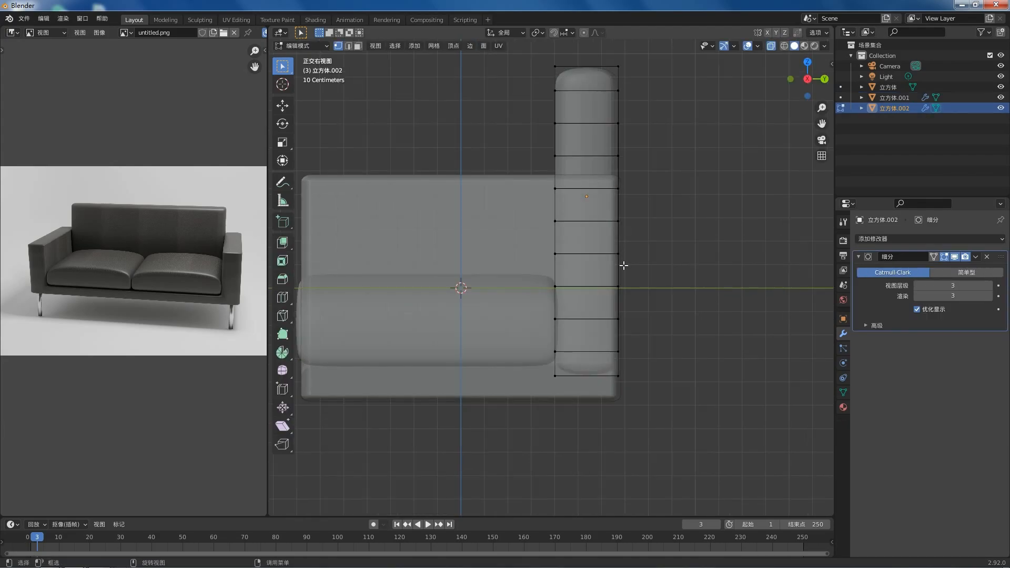
{"action": "key", "text": "g"}
{"action": "key", "text": "y"}
{"action": "left_click", "coordinate": [624, 256]}
{"action": "left_click_drag", "start_coordinate": [645, 299], "coordinate": [547, 275]}
{"action": "key", "text": "g"}
{"action": "key", "text": "y"}
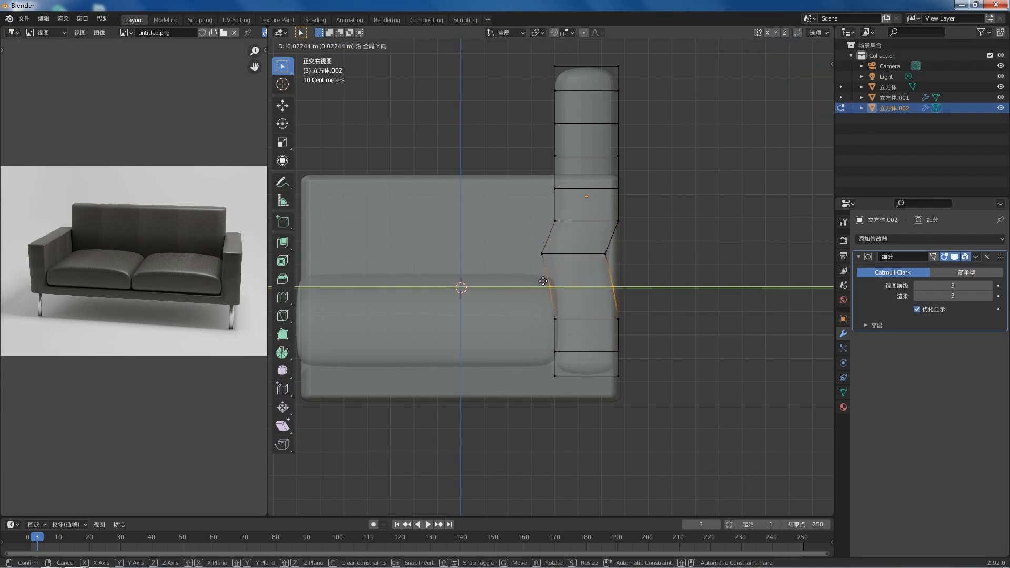
{"action": "left_click", "coordinate": [543, 282]}
- Move the second backrest loop above the seat cushion's top forward along Y to continue the bulge
{"action": "scroll", "coordinate": [631, 240], "scroll_direction": "down", "scroll_amount": 3}
{"action": "middle_click_drag", "start_coordinate": [626, 245], "coordinate": [579, 236]}
{"action": "key", "text": "KP_3"}
{"action": "scroll", "coordinate": [582, 246], "scroll_direction": "up", "scroll_amount": 3}
{"action": "left_click_drag", "start_coordinate": [520, 211], "coordinate": [518, 208]}
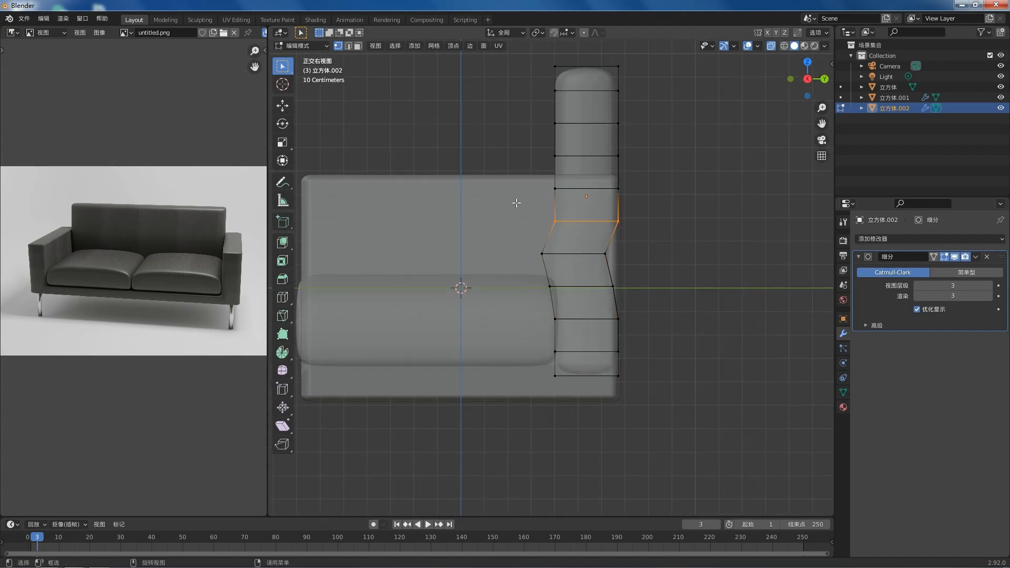
{"action": "key", "text": "g"}
{"action": "key", "text": "y"}
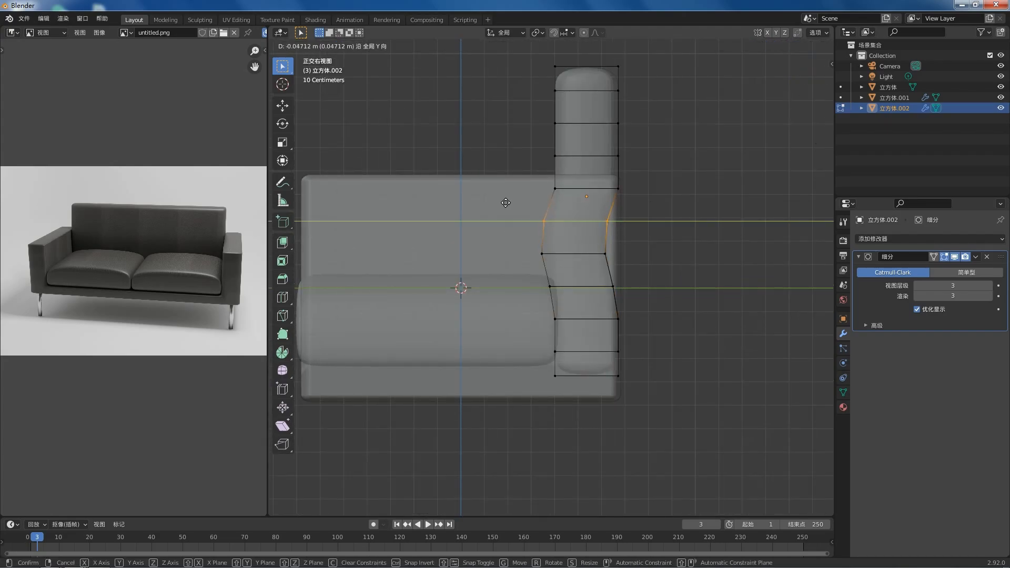
{"action": "left_click", "coordinate": [506, 203]}
- Move the backrest loop just below the armrest's top edge slightly forward along Y to smooth the curve
{"action": "left_click", "coordinate": [529, 179]}
{"action": "key", "text": "g"}
{"action": "key", "text": "y"}
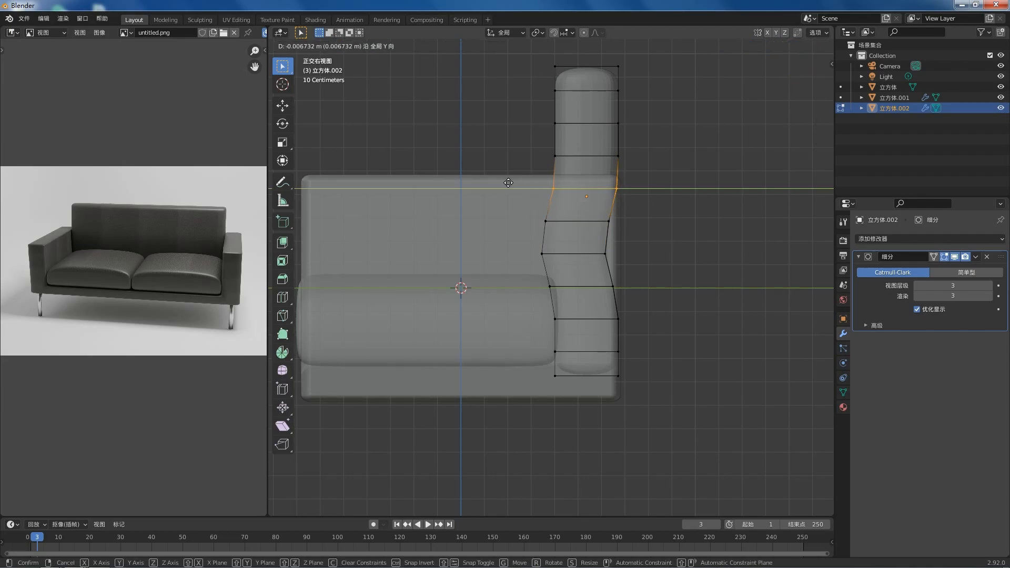
{"action": "left_click", "coordinate": [589, 168]}
{"action": "key", "text": "g"}
{"action": "key", "text": "y"}
{"action": "left_click", "coordinate": [640, 190]}
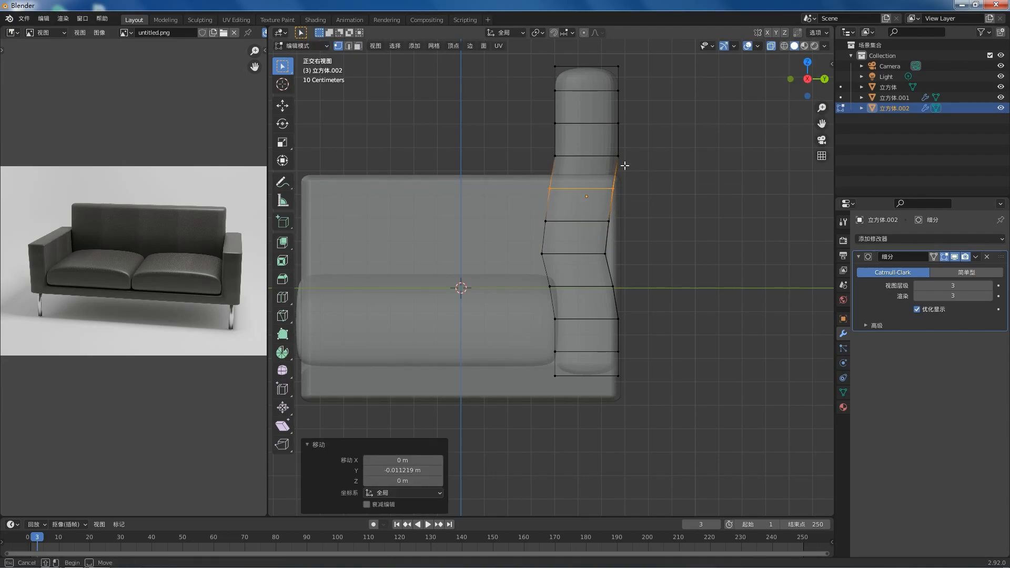
- Adjust the two backrest loops directly above the armrest along Y to start the backward lean
{"action": "left_click_drag", "start_coordinate": [640, 172], "coordinate": [530, 142]}
{"action": "key", "text": "g"}
{"action": "key", "text": "y"}
{"action": "left_click", "coordinate": [531, 142]}
{"action": "left_click_drag", "start_coordinate": [642, 137], "coordinate": [536, 115]}
{"action": "key", "text": "g"}
{"action": "key", "text": "y"}
{"action": "left_click", "coordinate": [539, 115]}
- Move the backrest's two uppermost loops backward along Y, the topmost by about 0.049 m, to complete the lean
{"action": "left_click_drag", "start_coordinate": [645, 110], "coordinate": [630, 81]}
{"action": "key", "text": "g"}
{"action": "key", "text": "y"}
{"action": "left_click", "coordinate": [533, 81]}
{"action": "key", "text": "g"}
{"action": "key", "text": "y"}
{"action": "left_click", "coordinate": [637, 210]}
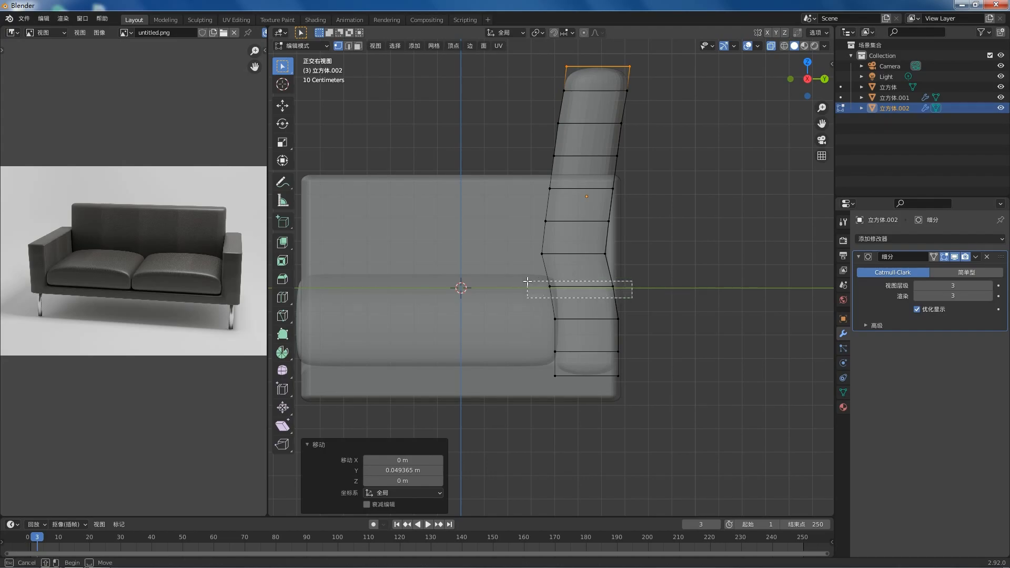
- Move the backrest loop just above the seat cushion back about 0.011 m along Y and the loop above it forward about 0.004 m
{"action": "left_click_drag", "start_coordinate": [527, 281], "coordinate": [527, 281]}
{"action": "key", "text": "g"}
{"action": "key", "text": "y"}
{"action": "left_click", "coordinate": [596, 256]}
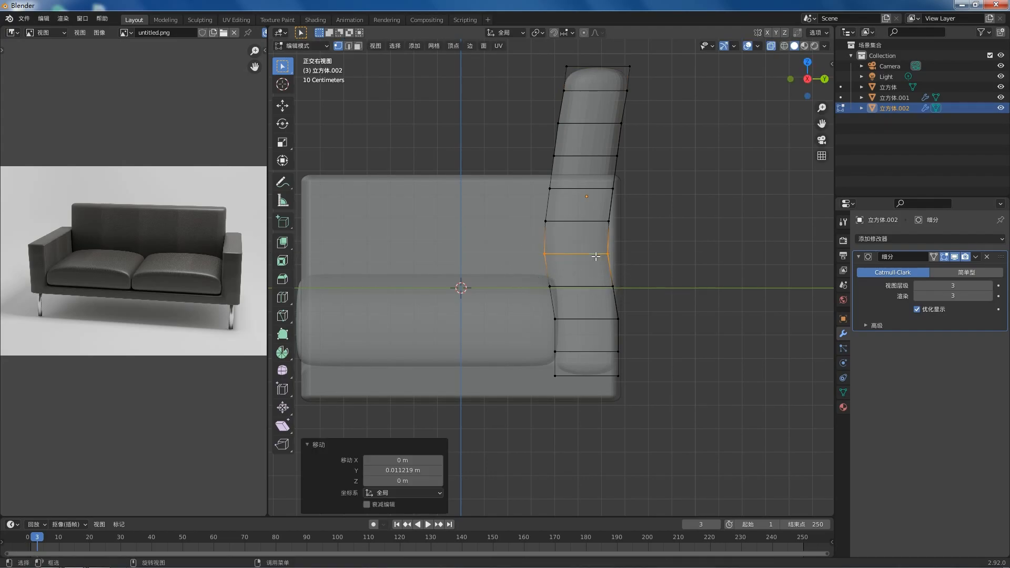
{"action": "left_click", "coordinate": [638, 212]}
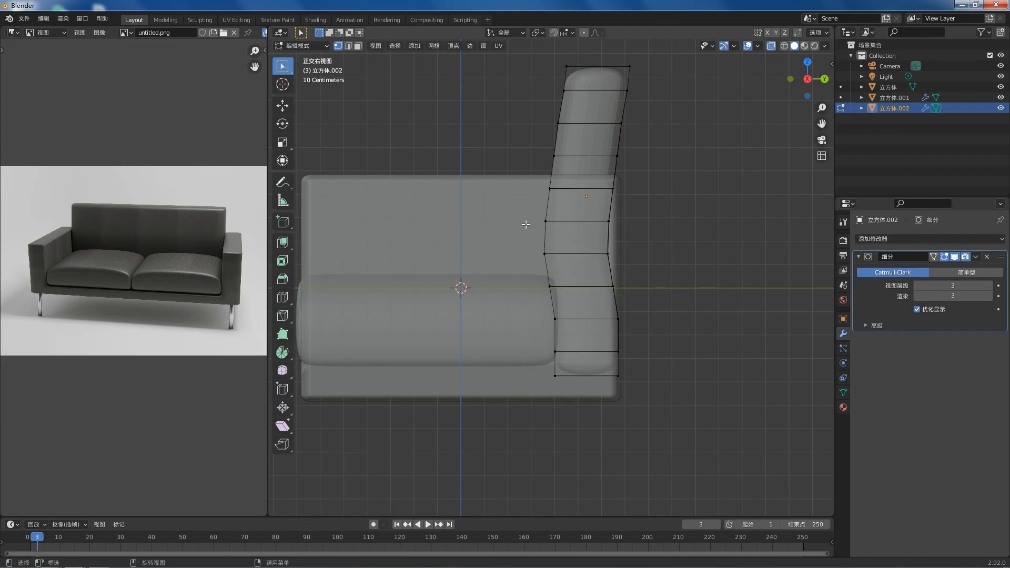
{"action": "key", "text": "g"}
{"action": "key", "text": "y"}
{"action": "left_click", "coordinate": [554, 216]}
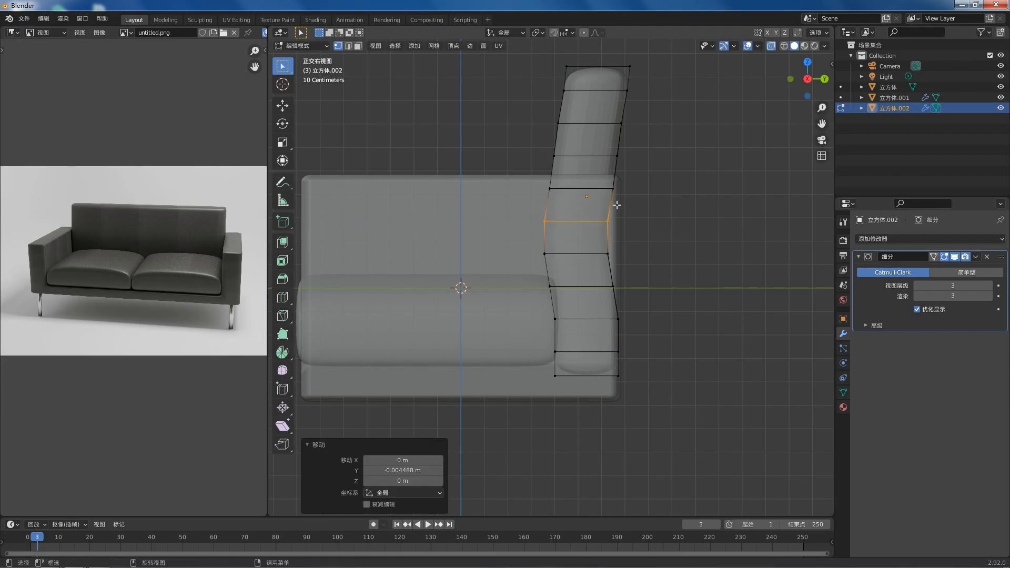
- Move the loop just below the armrest's top forward about 0.004 m along Y, turn off X-ray and leave Edit Mode
{"action": "left_click_drag", "start_coordinate": [523, 179], "coordinate": [522, 180]}
{"action": "key", "text": "g"}
{"action": "key", "text": "y"}
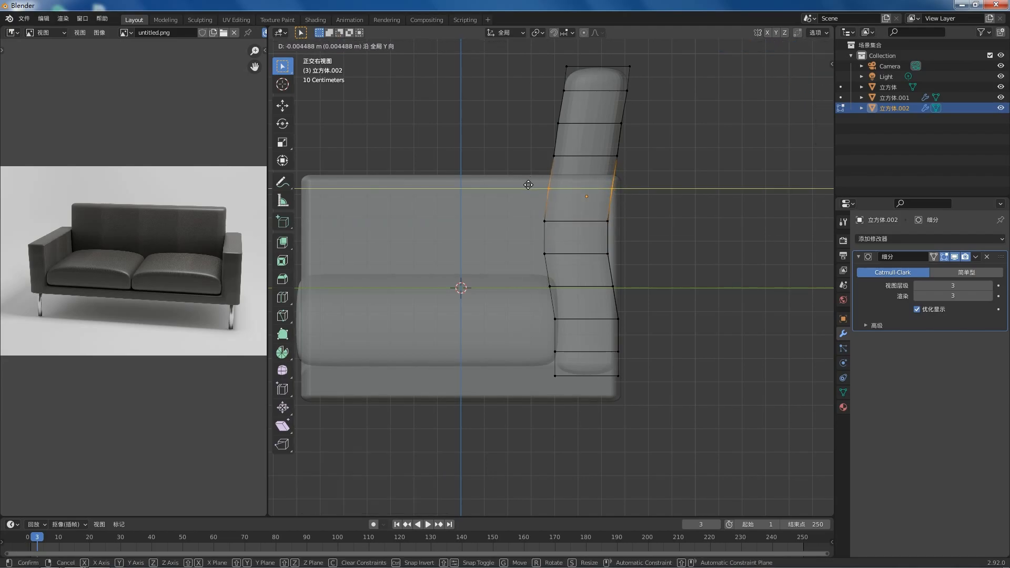
{"action": "left_click", "coordinate": [527, 185]}
{"action": "middle_click_drag", "start_coordinate": [527, 185], "coordinate": [639, 253]}
{"action": "key", "text": "alt+z"}
{"action": "scroll", "coordinate": [639, 253], "scroll_direction": "down", "scroll_amount": 7}
{"action": "key", "text": "Tab"}
- Select all the sofa parts in top view and move them back along Y, clear of the world origin
{"action": "middle_click_drag", "start_coordinate": [567, 242], "coordinate": [383, 300]}
{"action": "left_click", "coordinate": [662, 238]}
{"action": "middle_click_drag", "start_coordinate": [574, 319], "coordinate": [545, 363]}
{"action": "key", "text": "KP_7"}
{"action": "scroll", "coordinate": [547, 352], "scroll_direction": "up", "scroll_amount": 4}
{"action": "left_click_drag", "start_coordinate": [727, 382], "coordinate": [389, 231]}
{"action": "key", "text": "g"}
{"action": "key", "text": "y"}
{"action": "left_click", "coordinate": [542, 205]}
- Add a mesh circle at the world origin with N-gon fill and a radius of 0.02 m for the leg
{"action": "middle_click_drag", "start_coordinate": [542, 205], "coordinate": [551, 345]}
{"action": "left_click", "coordinate": [551, 345]}
{"action": "key", "text": "shift+a"}
{"action": "mouse_move", "coordinate": [553, 345]}
{"action": "left_click", "coordinate": [592, 365]}
{"action": "left_click", "coordinate": [396, 416]}
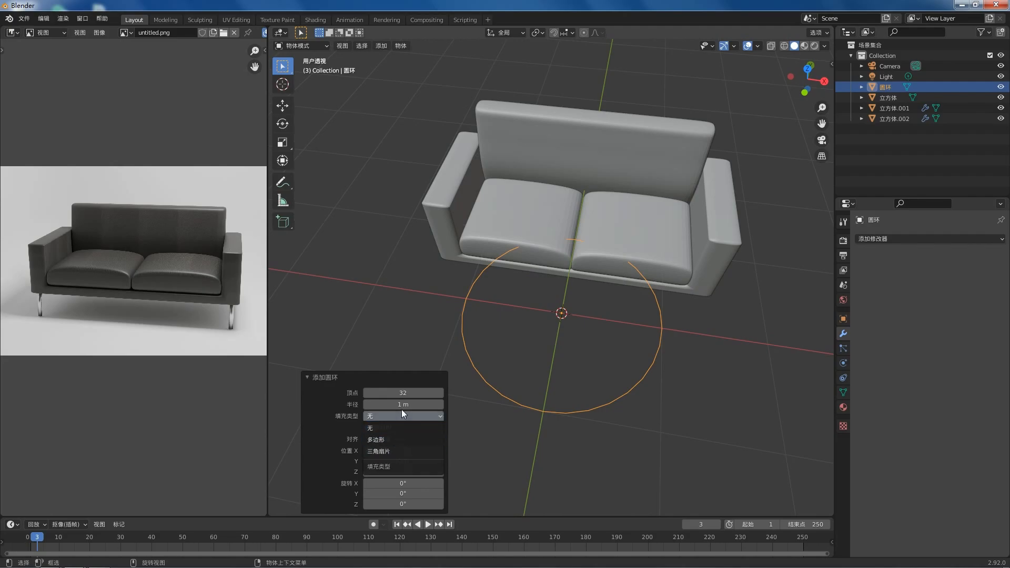
{"action": "left_click_drag", "start_coordinate": [403, 405], "coordinate": [379, 404]}
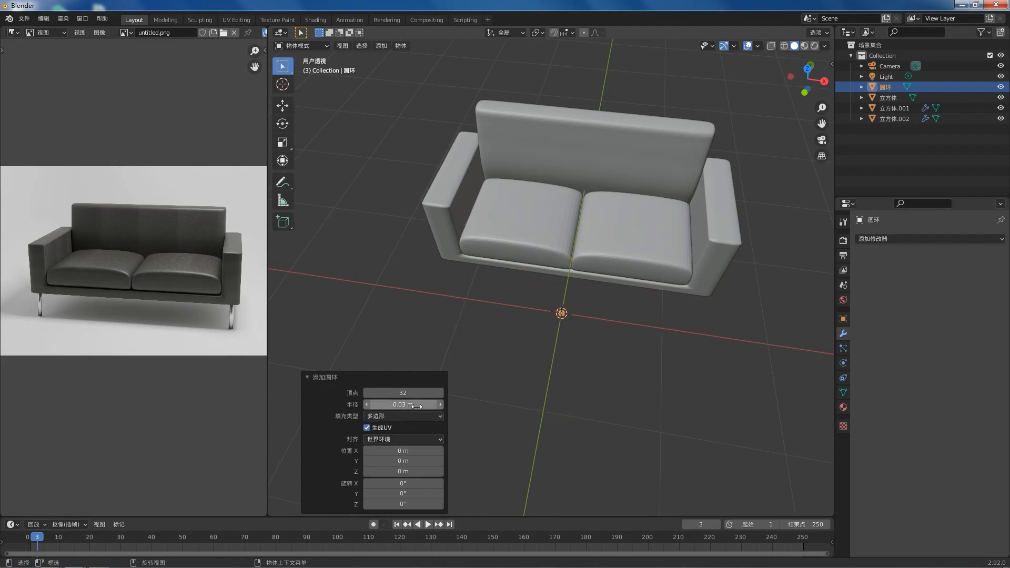
{"action": "scroll", "coordinate": [591, 360], "scroll_direction": "up", "scroll_amount": 5}
{"action": "left_click", "coordinate": [368, 405]}
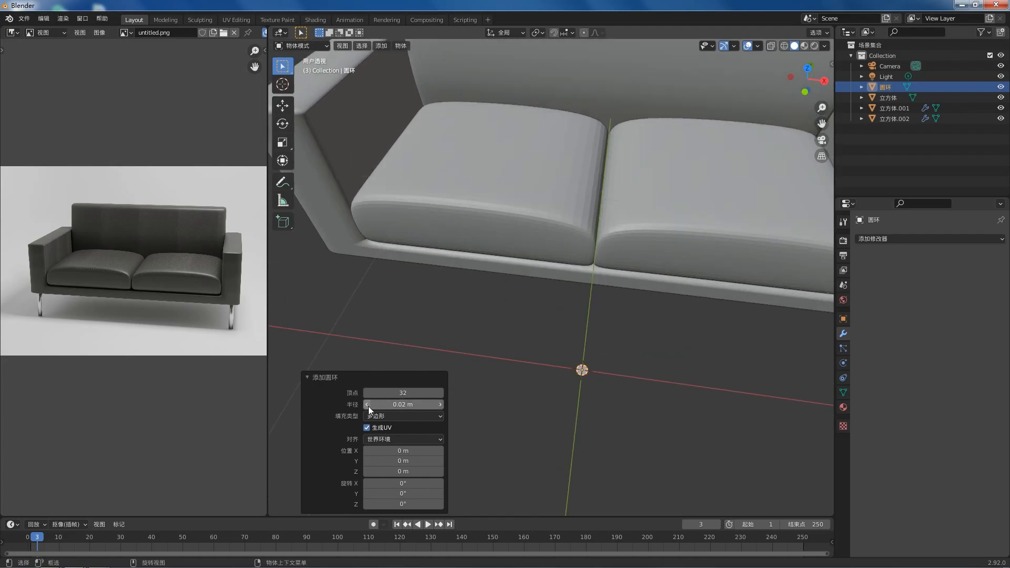
- Extrude the circle upward about 0.246 m in Edit Mode to form the vertical part of the leg
{"action": "key", "text": "KP_1"}
{"action": "scroll", "coordinate": [638, 292], "scroll_direction": "up", "scroll_amount": 3}
{"action": "middle_click_drag", "start_coordinate": [629, 306], "coordinate": [526, 313], "text": "shift"}
{"action": "key", "text": "Tab"}
{"action": "scroll", "coordinate": [603, 312], "scroll_direction": "down", "scroll_amount": 1}
{"action": "key", "text": "e"}
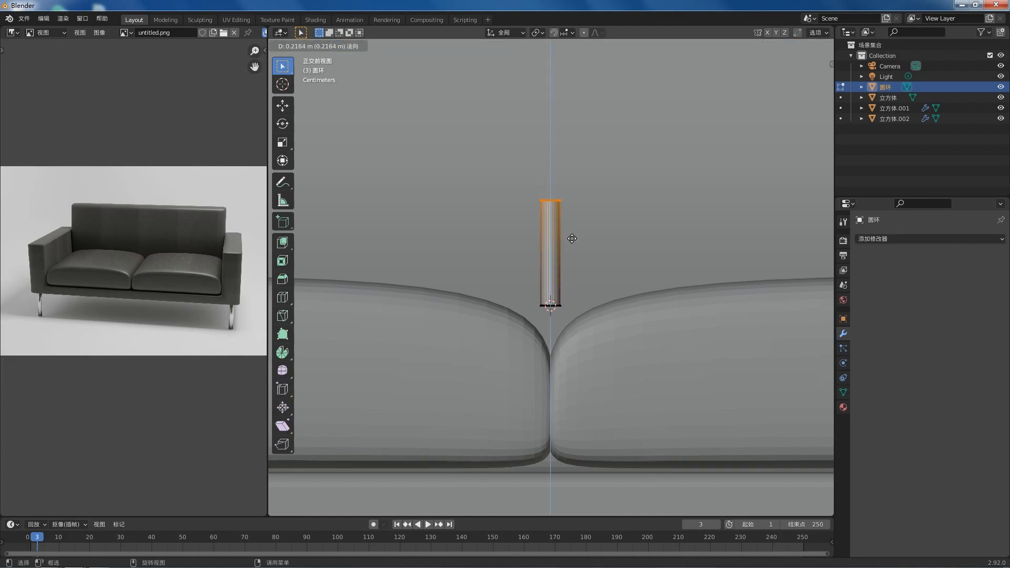
{"action": "left_click", "coordinate": [577, 220]}
- Spin the leg's top face about the X axis with 12 steps and an angle of -90°
{"action": "scroll", "coordinate": [608, 230], "scroll_direction": "down", "scroll_amount": 3}
{"action": "key", "text": "KP_3"}
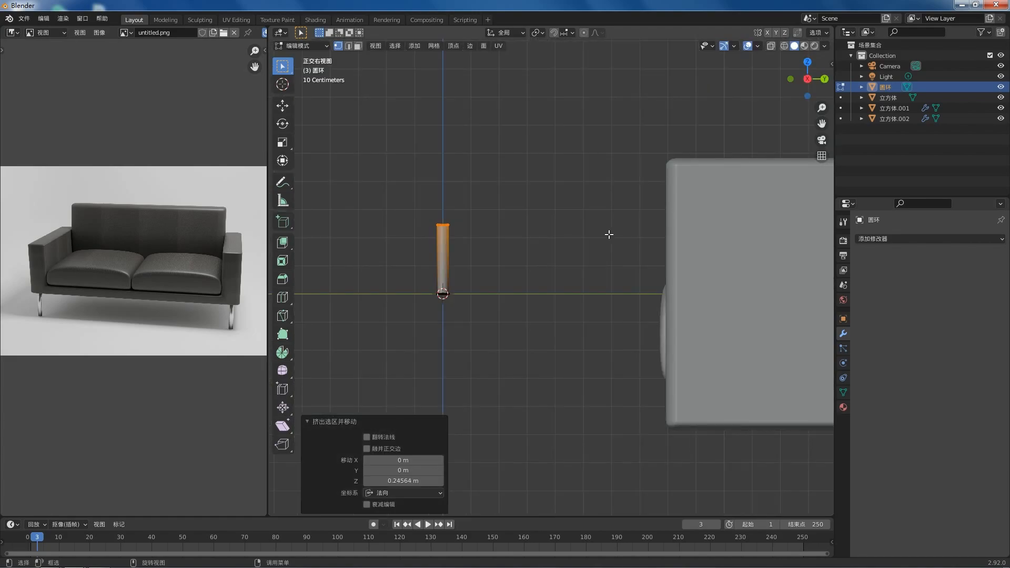
{"action": "left_click", "coordinate": [281, 353]}
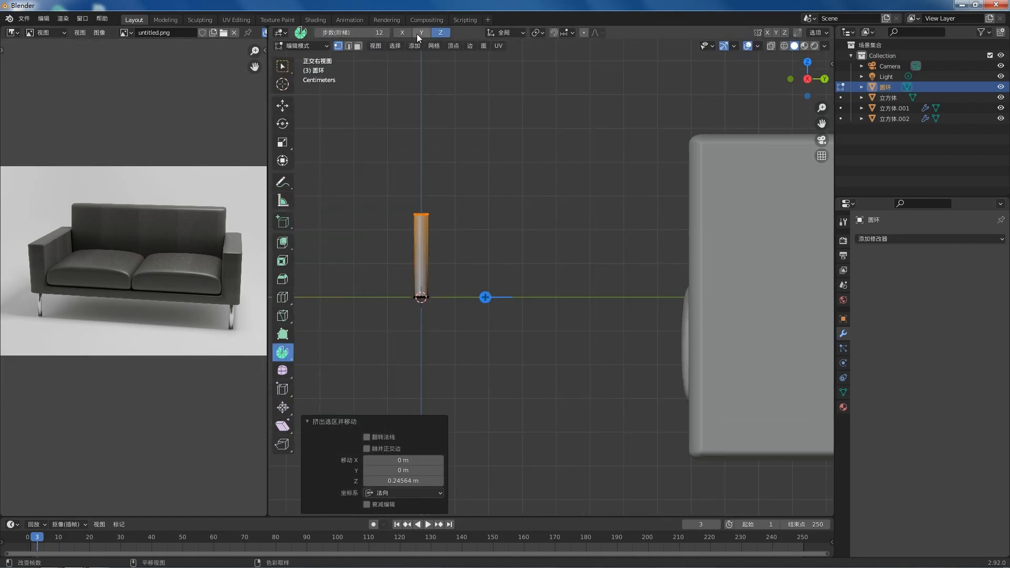
{"action": "left_click_drag", "start_coordinate": [357, 233], "coordinate": [406, 163]}
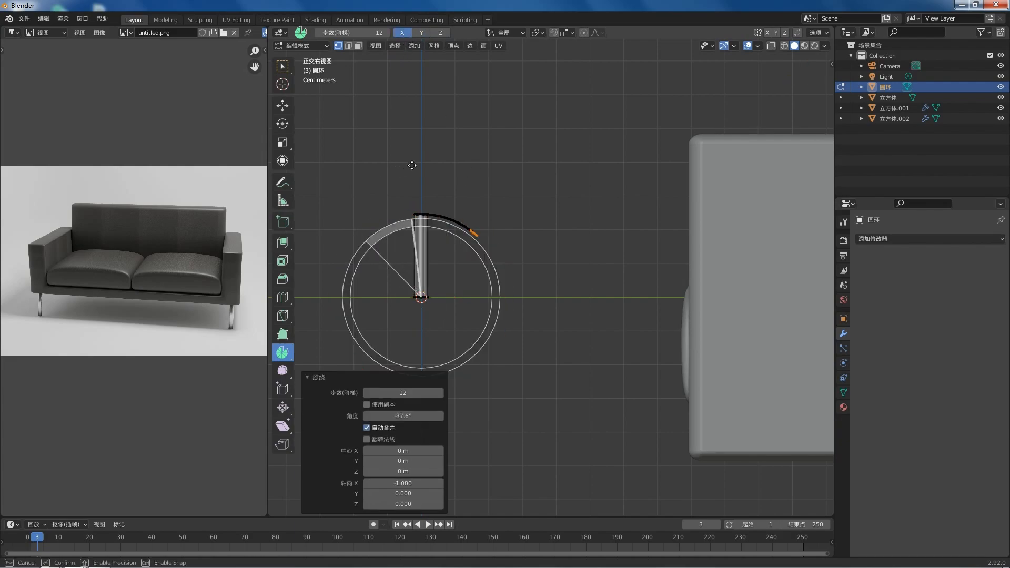
{"action": "type", "text": "-90"}
{"action": "key", "text": "Return"}
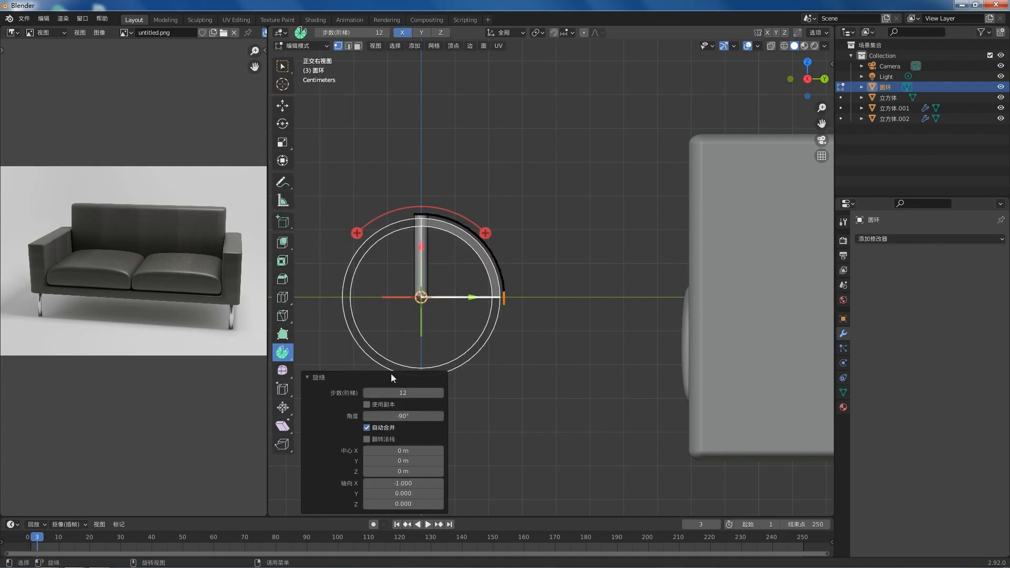
- Shift the spin centre to Y 0.131 m and Z 0.262 m to form a smooth elbow, and return to the selection tool
{"action": "left_click_drag", "start_coordinate": [421, 249], "coordinate": [421, 196]}
{"action": "left_click_drag", "start_coordinate": [469, 245], "coordinate": [443, 258]}
{"action": "mouse_move", "coordinate": [505, 211]}
{"action": "left_mouse_down"}
{"action": "mouse_move", "coordinate": [548, 224]}
{"action": "mouse_move", "coordinate": [443, 170]}
{"action": "mouse_move", "coordinate": [494, 212]}
{"action": "mouse_move", "coordinate": [521, 219]}
{"action": "left_mouse_up"}
{"action": "scroll", "coordinate": [461, 192], "scroll_direction": "down", "scroll_amount": 2}
{"action": "scroll", "coordinate": [536, 188], "scroll_direction": "up", "scroll_amount": 2}
{"action": "middle_click_drag", "start_coordinate": [574, 196], "coordinate": [542, 227], "text": "shift"}
{"action": "scroll", "coordinate": [542, 227], "scroll_direction": "down", "scroll_amount": 1}
{"action": "scroll", "coordinate": [541, 226], "scroll_direction": "up", "scroll_amount": 2}
{"action": "left_click", "coordinate": [283, 66]}
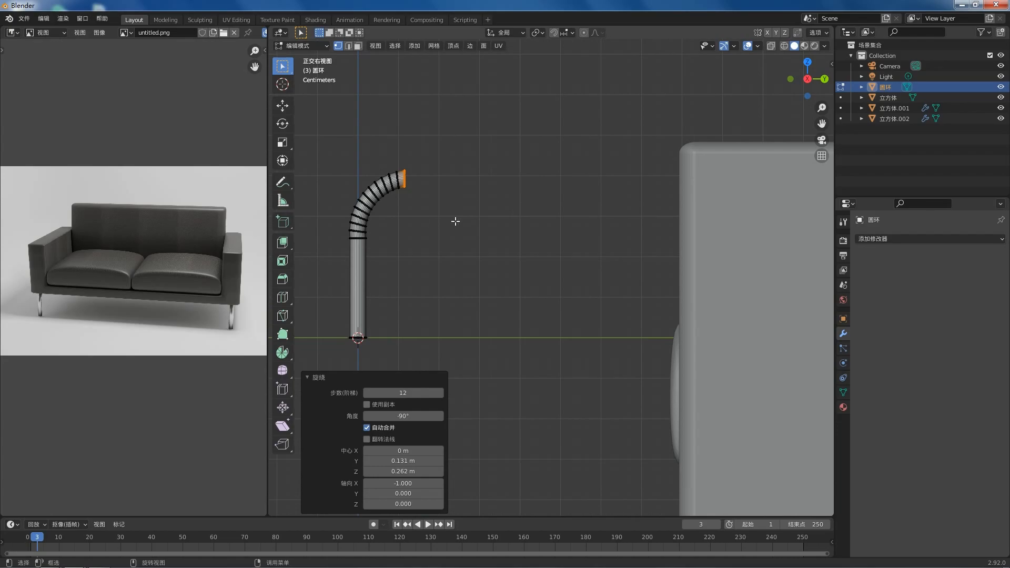
- Extrude the elbow's end horizontally about 0.534 m, lower the whole leg along Z below the origin, and leave Edit Mode
{"action": "key", "text": "e"}
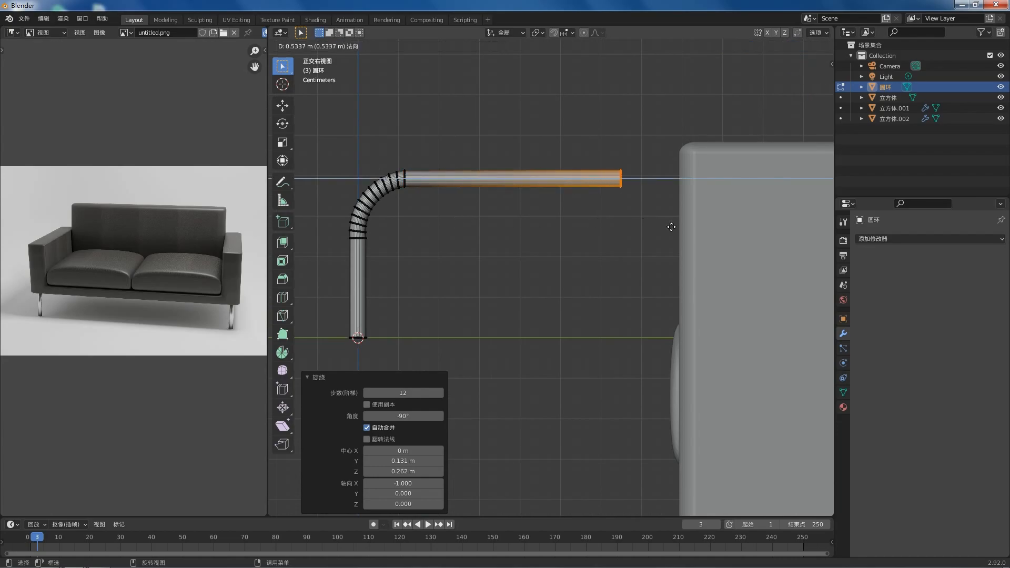
{"action": "left_click", "coordinate": [671, 226]}
{"action": "scroll", "coordinate": [570, 219], "scroll_direction": "down", "scroll_amount": 7}
{"action": "scroll", "coordinate": [582, 316], "scroll_direction": "up", "scroll_amount": 1}
{"action": "key", "text": "alt+z"}
{"action": "left_click_drag", "start_coordinate": [620, 358], "coordinate": [434, 194]}
{"action": "key", "text": "g"}
{"action": "key", "text": "z"}
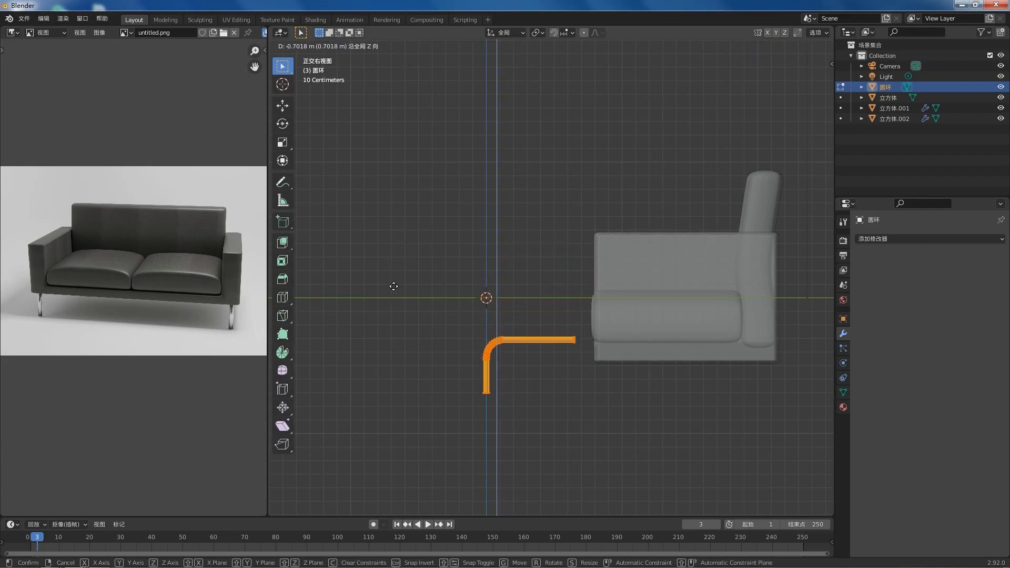
{"action": "left_click", "coordinate": [386, 275]}
{"action": "middle_click_drag", "start_coordinate": [548, 278], "coordinate": [496, 268], "text": "shift"}
{"action": "key", "text": "Tab"}
- Raise the frame, seat cushions and backrest together about 0.438 m along Z and move them about -0.857 m along Y over the leg
{"action": "left_click_drag", "start_coordinate": [763, 376], "coordinate": [536, 182]}
{"action": "key", "text": "g"}
{"action": "key", "text": "z"}
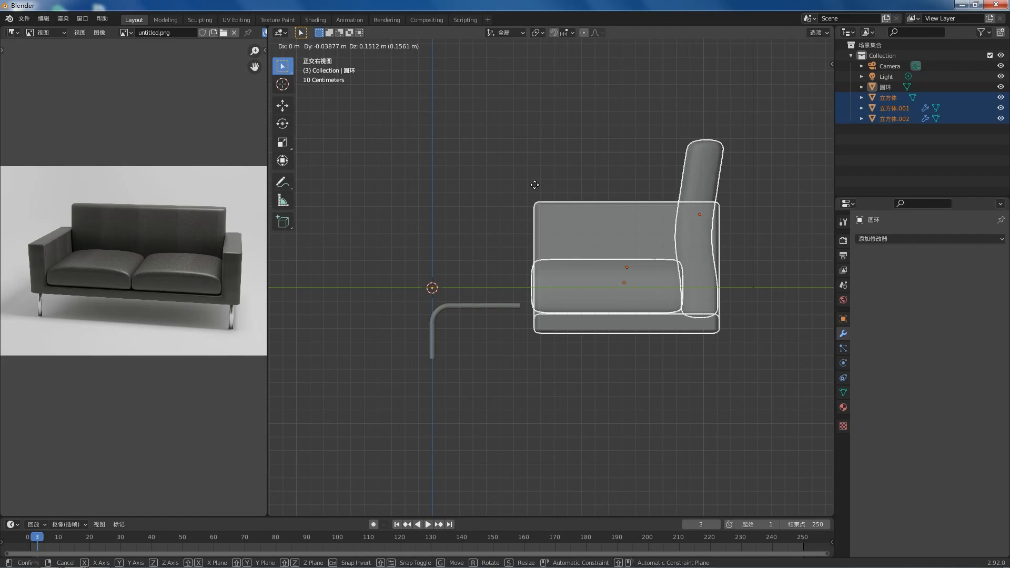
{"action": "left_click", "coordinate": [520, 148]}
{"action": "key", "text": "g"}
{"action": "key", "text": "y"}
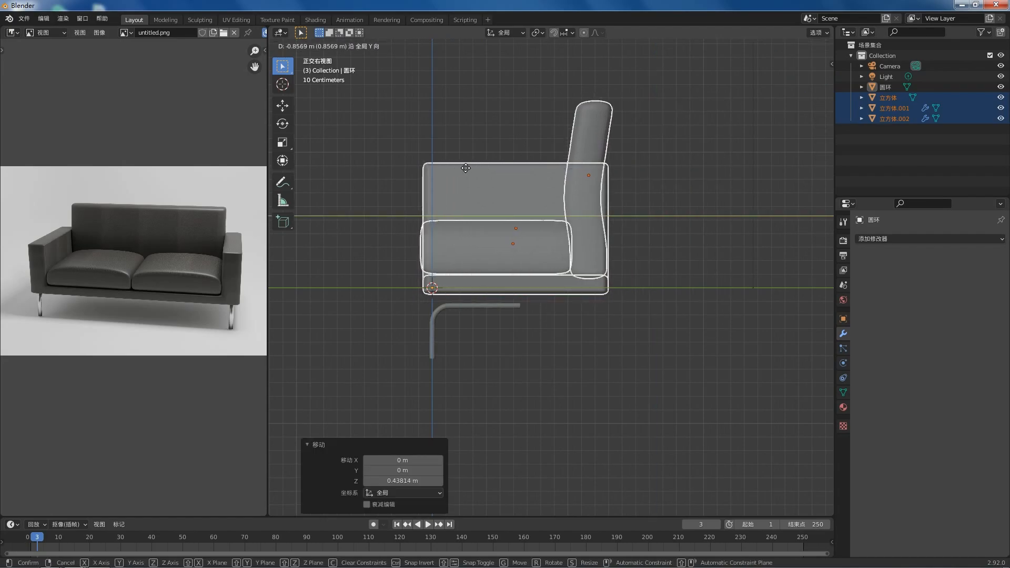
{"action": "left_click", "coordinate": [465, 167]}
- Add a Mirror modifier to the bent leg and mirror it on both the X and Y axes
{"action": "scroll", "coordinate": [544, 313], "scroll_direction": "up", "scroll_amount": 1}
{"action": "left_click", "coordinate": [402, 323]}
{"action": "middle_click_drag", "start_coordinate": [498, 330], "coordinate": [587, 379], "text": "shift"}
{"action": "scroll", "coordinate": [486, 304], "scroll_direction": "down", "scroll_amount": 1}
{"action": "key", "text": "KP_7"}
{"action": "scroll", "coordinate": [575, 332], "scroll_direction": "up", "scroll_amount": 2}
{"action": "left_click", "coordinate": [894, 238]}
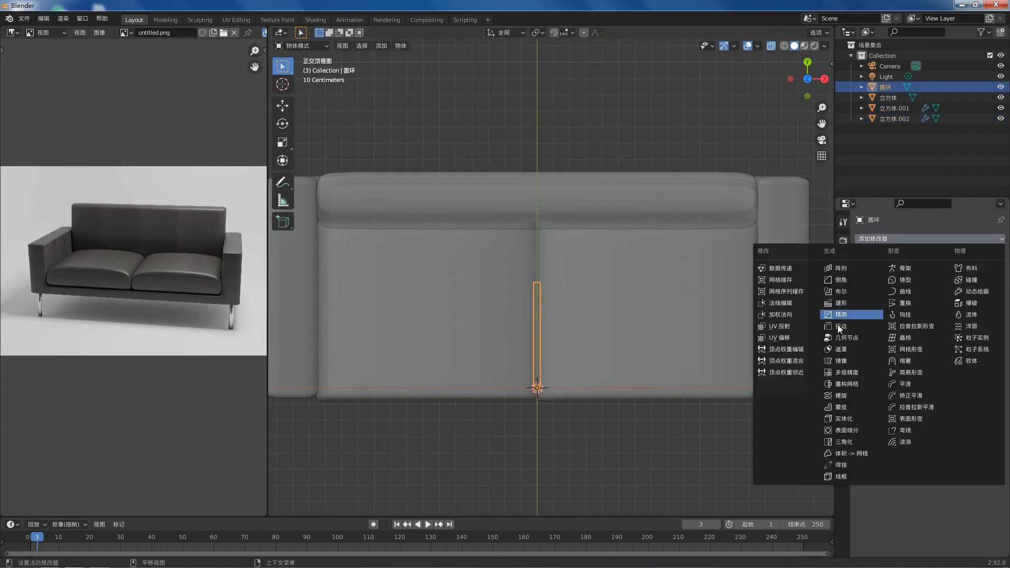
{"action": "left_click", "coordinate": [838, 361]}
{"action": "right_click", "coordinate": [301, 102]}
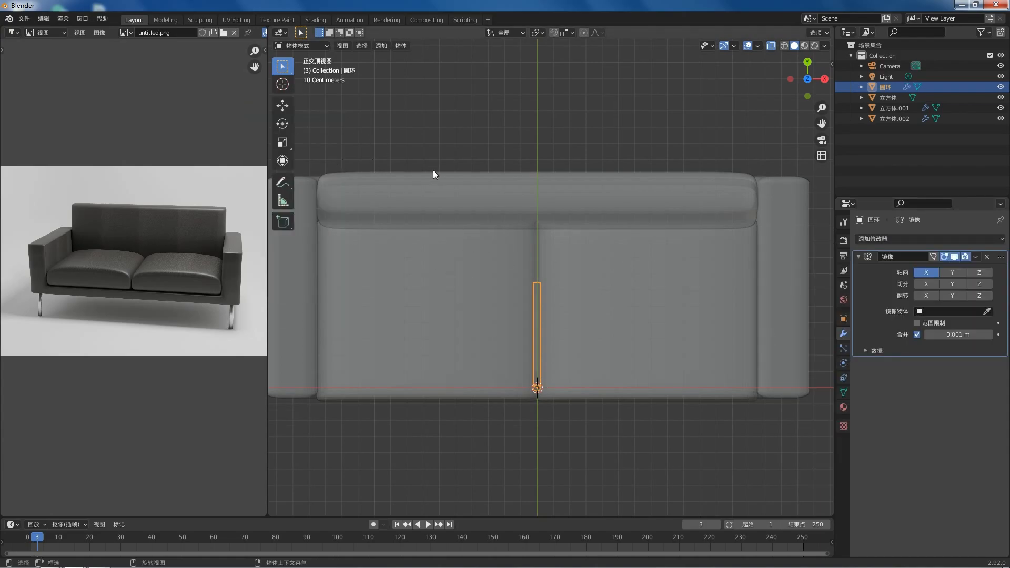
{"action": "key", "text": "Tab"}
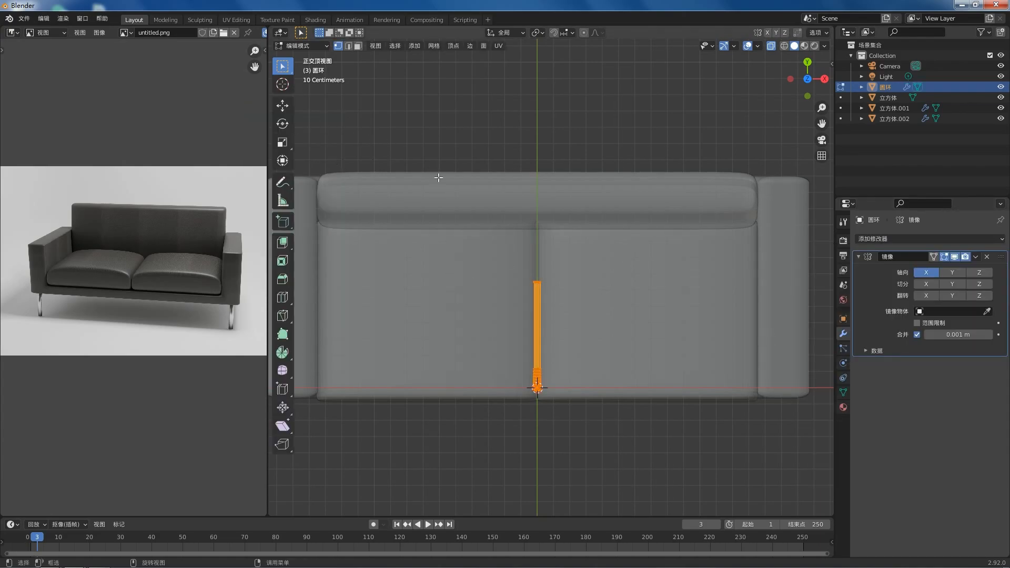
{"action": "left_click", "coordinate": [952, 275]}
- Move the leg mesh in Edit Mode about 1.54 m along X and -0.68 m along Y, under the armrest
{"action": "scroll", "coordinate": [582, 241], "scroll_direction": "down", "scroll_amount": 2}
{"action": "middle_click_drag", "start_coordinate": [549, 248], "coordinate": [495, 231], "text": "shift"}
{"action": "key", "text": "g"}
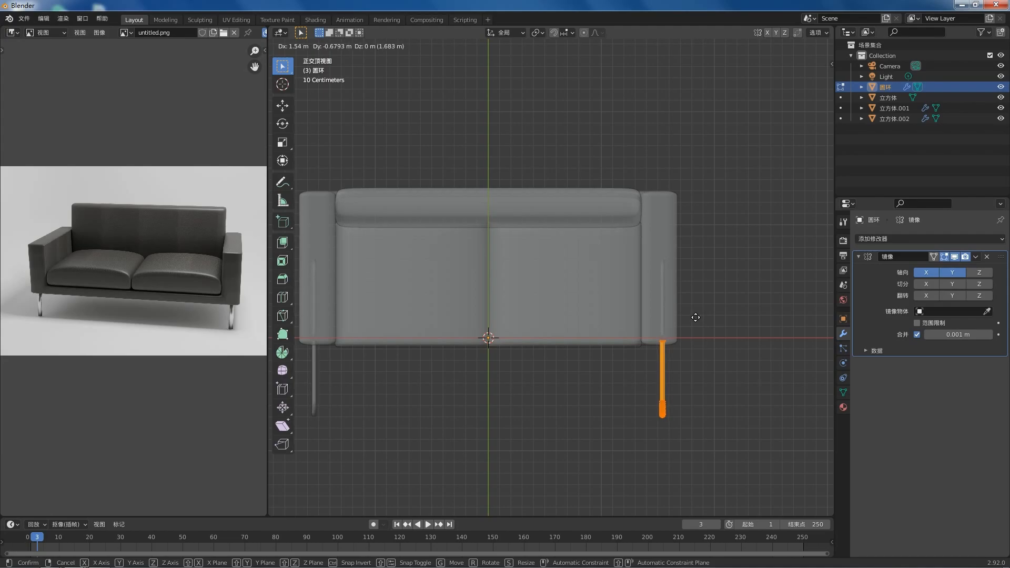
{"action": "left_click", "coordinate": [696, 317]}
{"action": "key", "text": "KP_3"}
{"action": "key", "text": "Tab"}
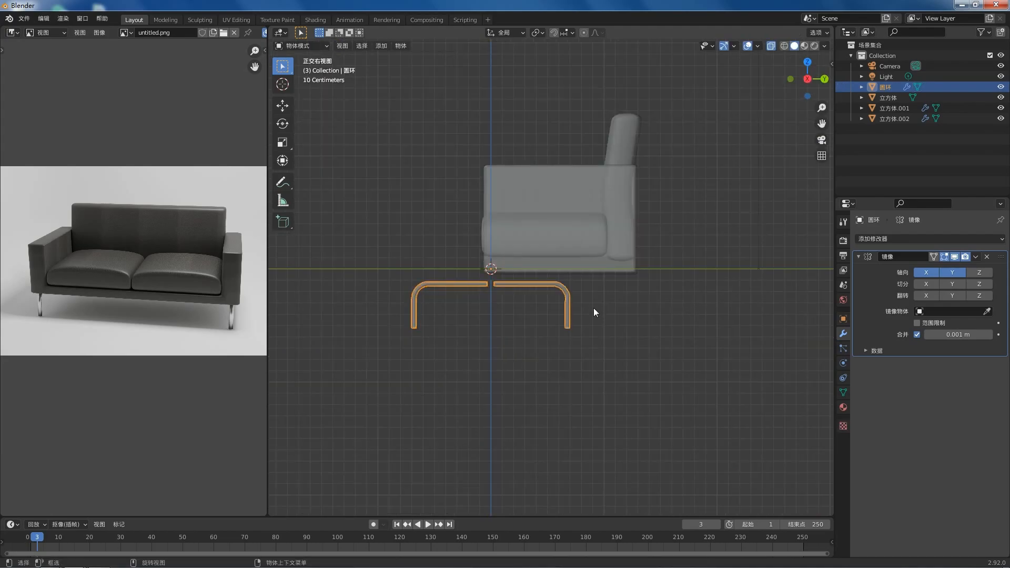
- Move the mirrored legs about 0.611 m along Y to centre them under the sofa and raise them to just below the base
{"action": "middle_click_drag", "start_coordinate": [537, 277], "coordinate": [484, 274], "text": "shift"}
{"action": "scroll", "coordinate": [442, 263], "scroll_direction": "up", "scroll_amount": 2}
{"action": "middle_click_drag", "start_coordinate": [389, 254], "coordinate": [408, 242], "text": "shift"}
{"action": "key", "text": "g"}
{"action": "key", "text": "y"}
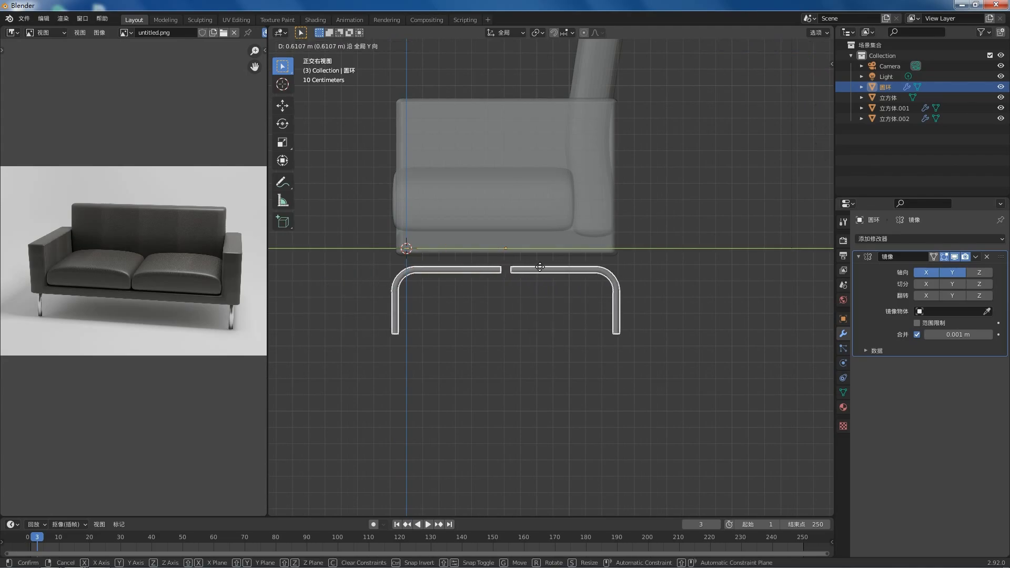
{"action": "left_click", "coordinate": [539, 267]}
{"action": "scroll", "coordinate": [447, 303], "scroll_direction": "up", "scroll_amount": 2}
{"action": "key", "text": "g"}
{"action": "key", "text": "z"}
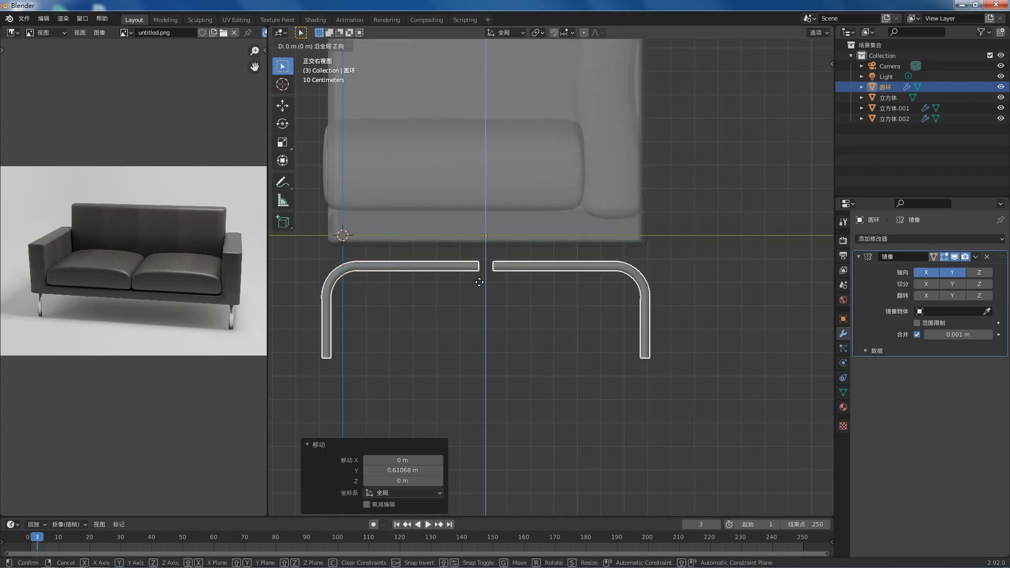
{"action": "left_click", "coordinate": [478, 260]}
- Shift the leg mesh in Edit Mode about 0.074 m along Y and back about 0.044 m so the mirrored halves join
{"action": "key", "text": "Tab"}
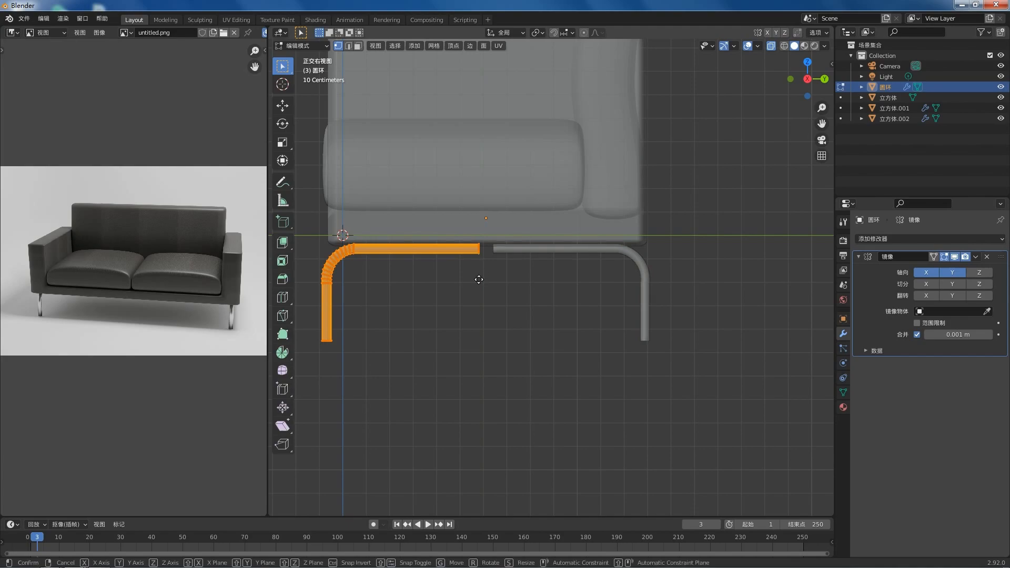
{"action": "key", "text": "y"}
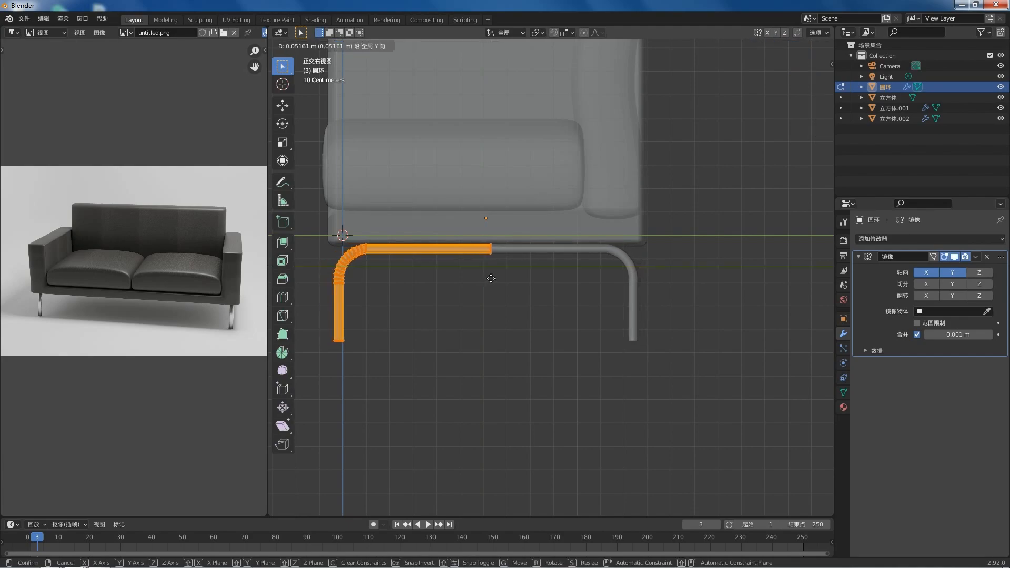
{"action": "left_click", "coordinate": [487, 264]}
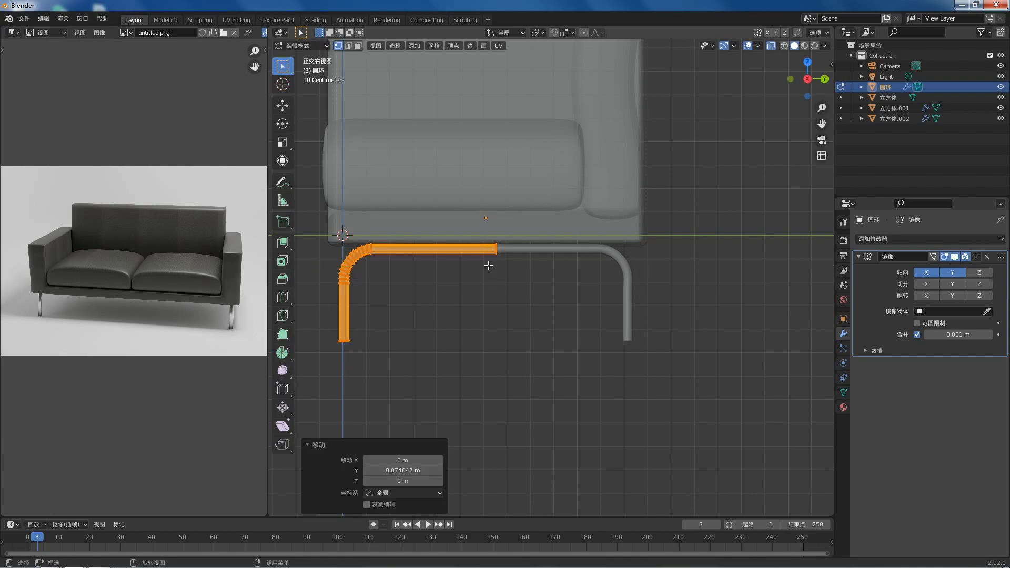
{"action": "scroll", "coordinate": [487, 263], "scroll_direction": "up", "scroll_amount": 2}
{"action": "key", "text": "g"}
{"action": "key", "text": "y"}
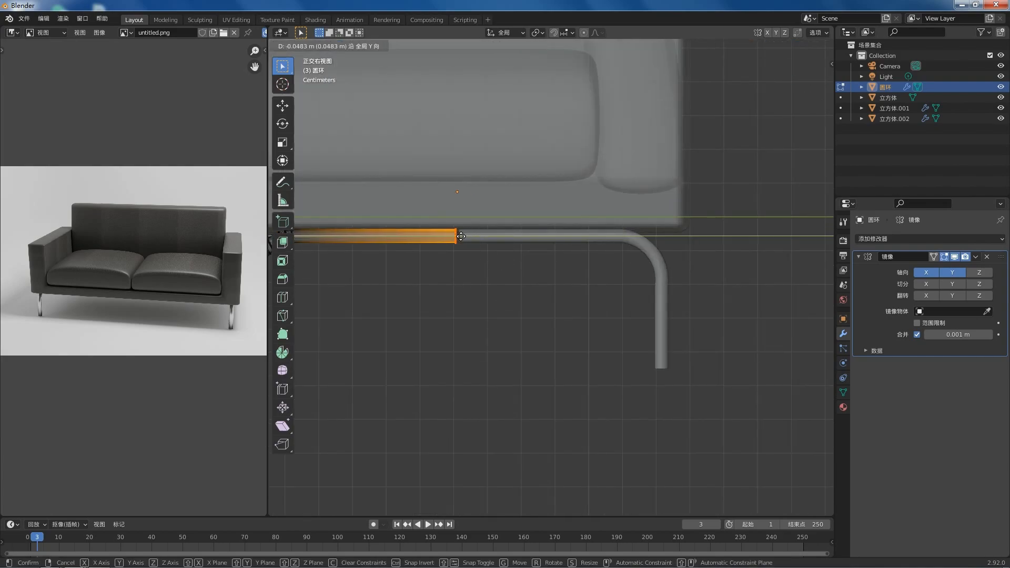
{"action": "left_click", "coordinate": [464, 236]}
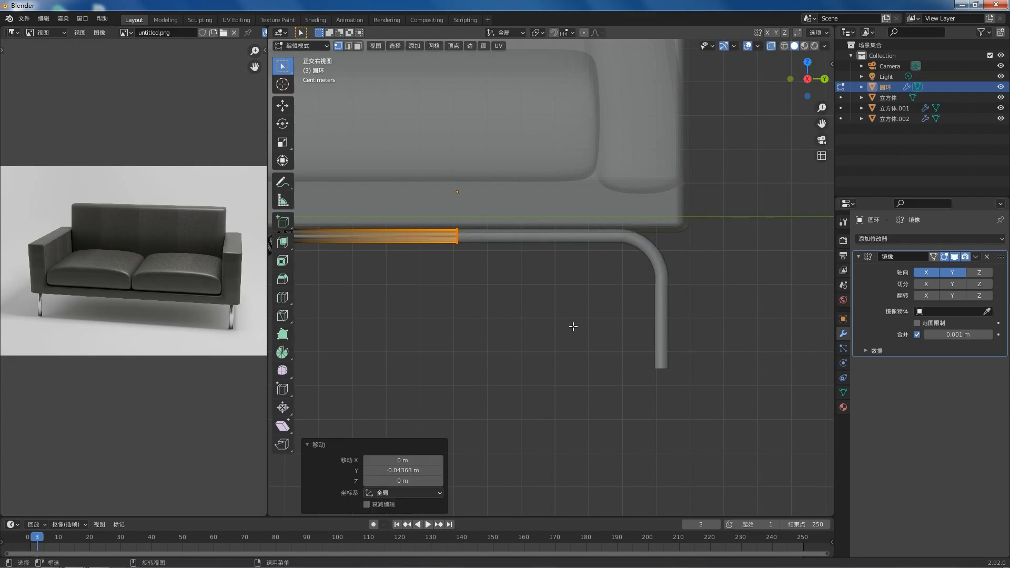
{"action": "key", "text": "Tab"}
- Lower the joined legs slightly along Z, about 0.006 m, to clear the underside of the sofa
{"action": "scroll", "coordinate": [536, 275], "scroll_direction": "down", "scroll_amount": 3}
{"action": "key", "text": "Tab"}
{"action": "scroll", "coordinate": [504, 271], "scroll_direction": "up", "scroll_amount": 2}
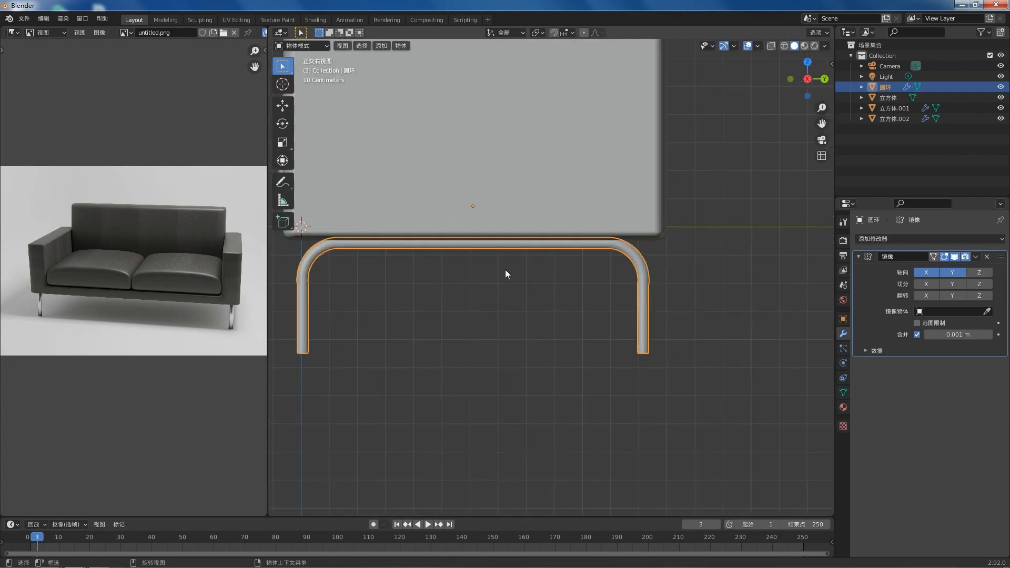
{"action": "key", "text": "g"}
{"action": "key", "text": "z"}
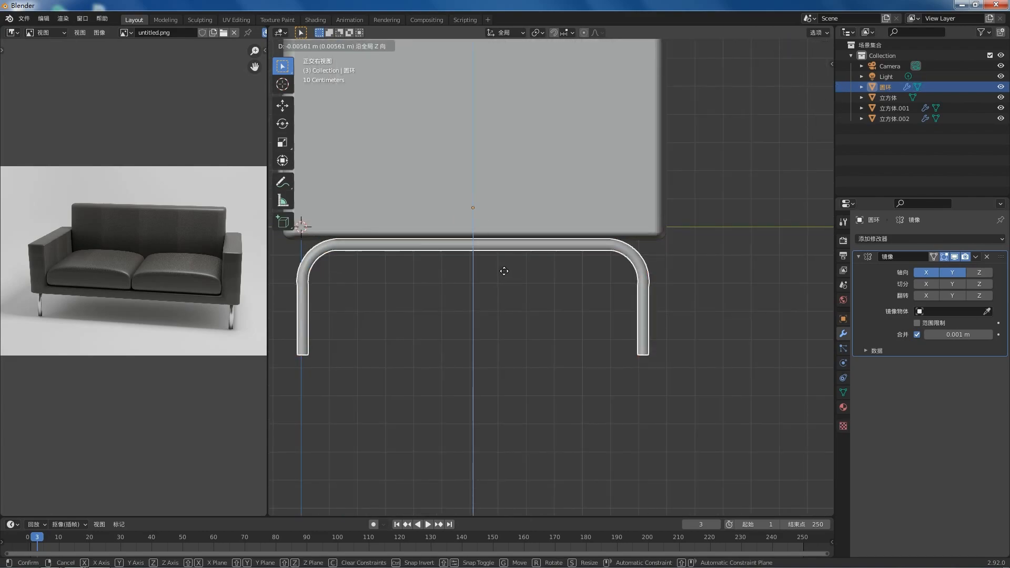
{"action": "left_click", "coordinate": [504, 271]}
- Widen the whole leg mesh along X to about twice its thickness in Edit Mode
{"action": "key", "text": "Tab"}
{"action": "key", "text": "KP_1"}
{"action": "scroll", "coordinate": [731, 276], "scroll_direction": "down", "scroll_amount": 1}
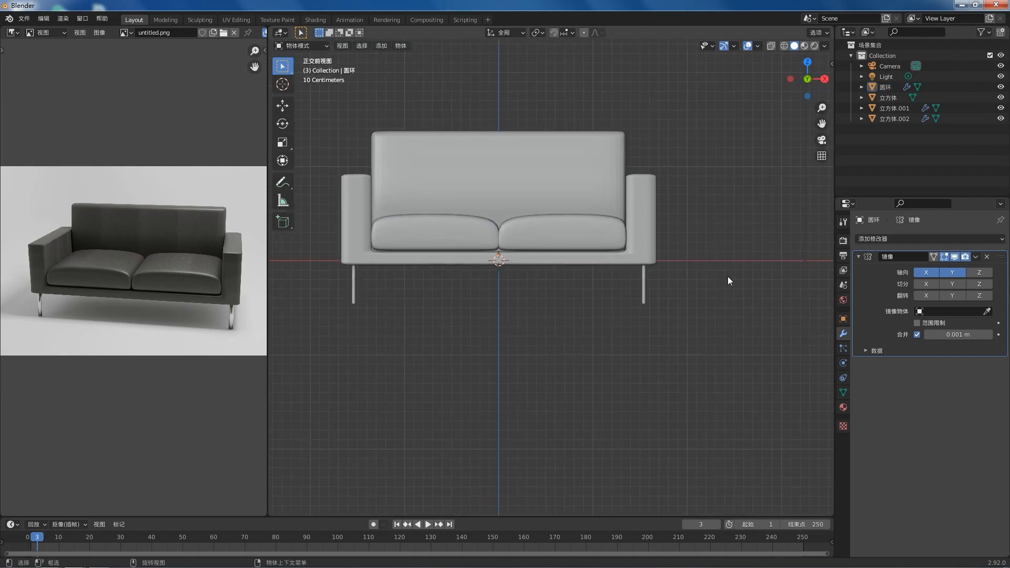
{"action": "left_click", "coordinate": [352, 276]}
{"action": "key", "text": "Tab"}
{"action": "left_click_drag", "start_coordinate": [673, 331], "coordinate": [593, 239]}
{"action": "key", "text": "alt+z"}
{"action": "left_click_drag", "start_coordinate": [665, 322], "coordinate": [593, 246]}
{"action": "scroll", "coordinate": [653, 259], "scroll_direction": "up", "scroll_amount": 2}
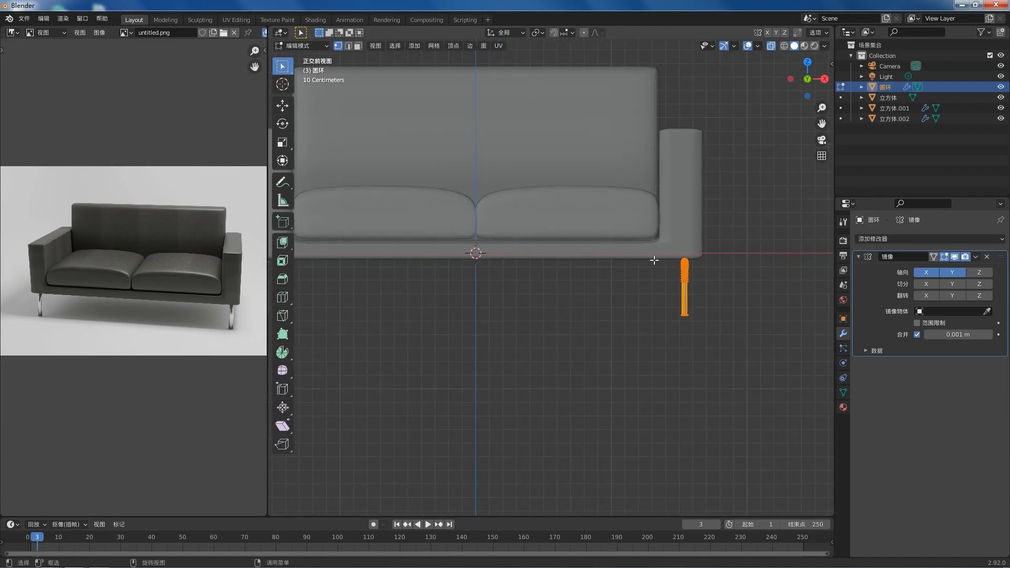
{"action": "scroll", "coordinate": [655, 265], "scroll_direction": "down", "scroll_amount": 1}
{"action": "key", "text": "s"}
{"action": "key", "text": "x"}
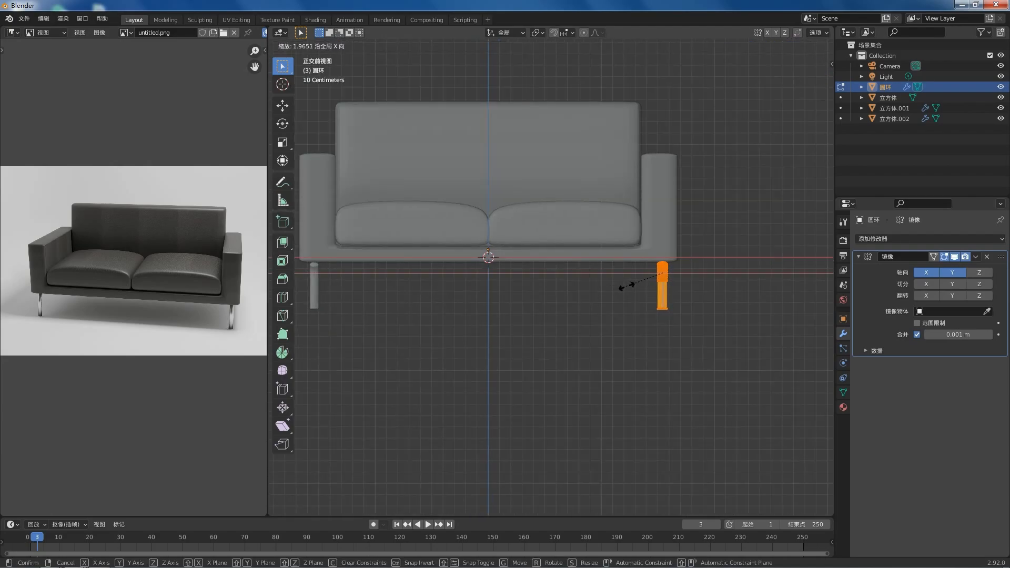
{"action": "left_click", "coordinate": [629, 285]}
{"action": "key", "text": "Tab"}
- Look through the scene camera, lock it to the view and frame the sofa from a raised front angle
{"action": "middle_click_drag", "start_coordinate": [608, 295], "coordinate": [580, 320]}
{"action": "left_click", "coordinate": [532, 312]}
{"action": "key", "text": "KP_0"}
{"action": "key", "text": "n"}
{"action": "left_click", "coordinate": [768, 189]}
{"action": "key", "text": "n"}
{"action": "mouse_move", "coordinate": [578, 297]}
{"action": "middle_mouse_down"}
{"action": "mouse_move", "coordinate": [514, 274]}
{"action": "mouse_move", "coordinate": [568, 298]}
{"action": "middle_mouse_up"}
{"action": "scroll", "coordinate": [562, 298], "scroll_direction": "up", "scroll_amount": 8}
{"action": "scroll", "coordinate": [568, 298], "scroll_direction": "up", "scroll_amount": 2}
- Raise all sofa parts along Z until the legs stand on the ground plane
{"action": "key", "text": "KP_1"}
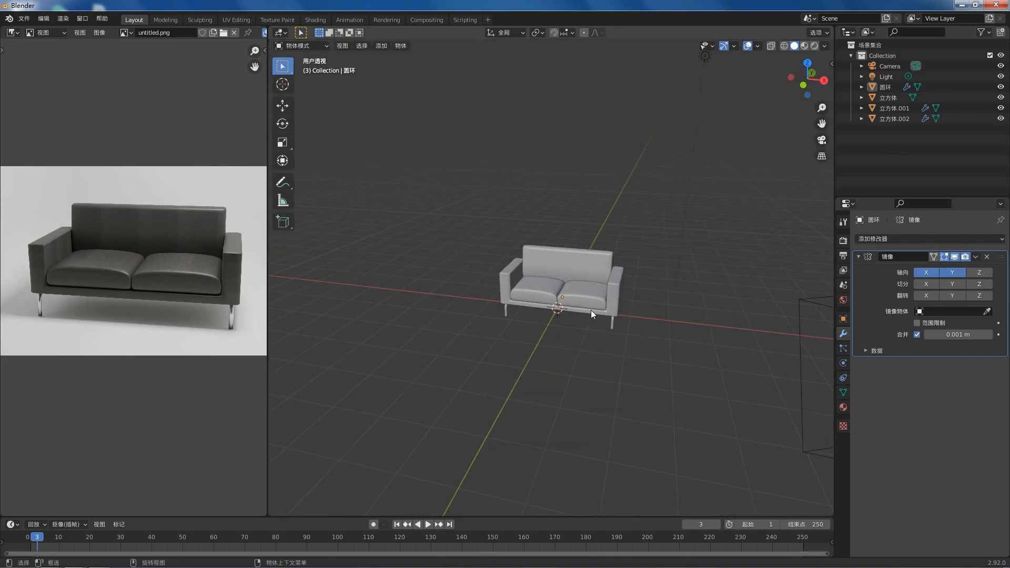
{"action": "scroll", "coordinate": [495, 323], "scroll_direction": "up", "scroll_amount": 4}
{"action": "key", "text": "a"}
{"action": "key", "text": "g"}
{"action": "key", "text": "z"}
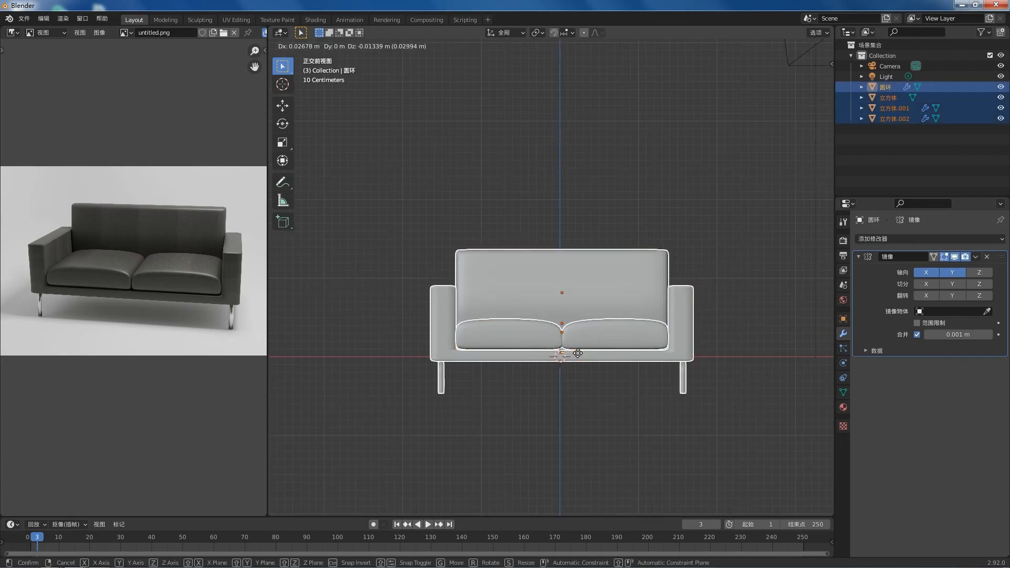
{"action": "left_click", "coordinate": [567, 317]}
- Add a cube at the origin and scale it up uniformly by about 5.77 to enclose the sofa
{"action": "scroll", "coordinate": [557, 380], "scroll_direction": "down", "scroll_amount": 1}
{"action": "key", "text": "alt+a"}
{"action": "key", "text": "shift+a"}
{"action": "mouse_move", "coordinate": [547, 356]}
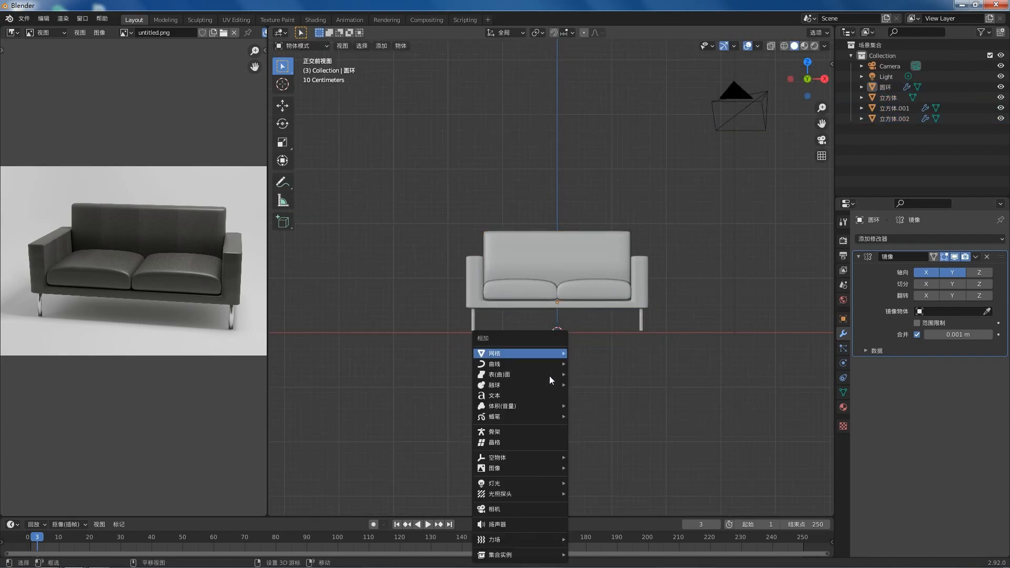
{"action": "key", "text": "s"}
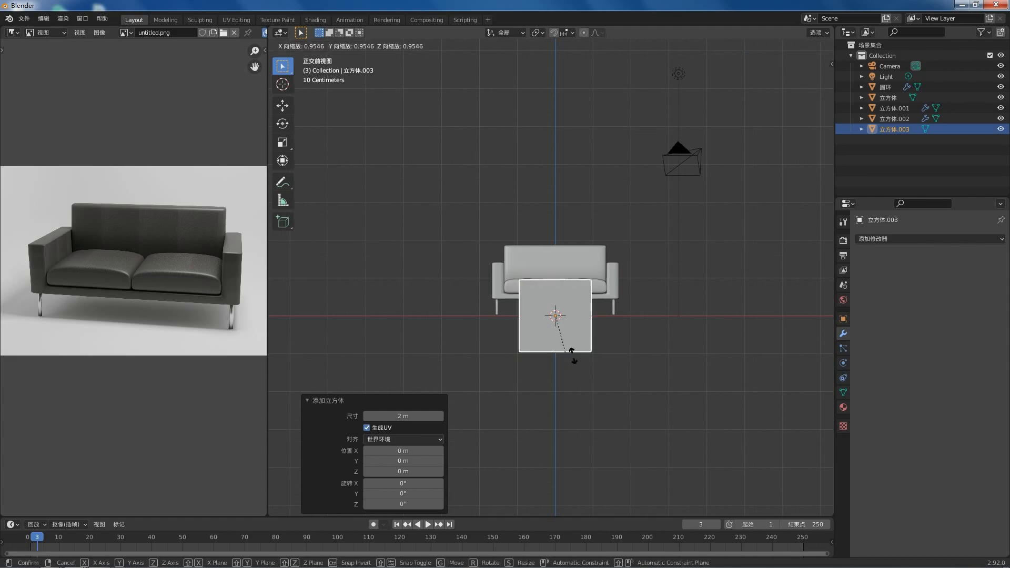
{"action": "left_click", "coordinate": [756, 422]}
- Raise the large cube along Z until its base rests on the ground plane
{"action": "scroll", "coordinate": [642, 368], "scroll_direction": "down", "scroll_amount": 2}
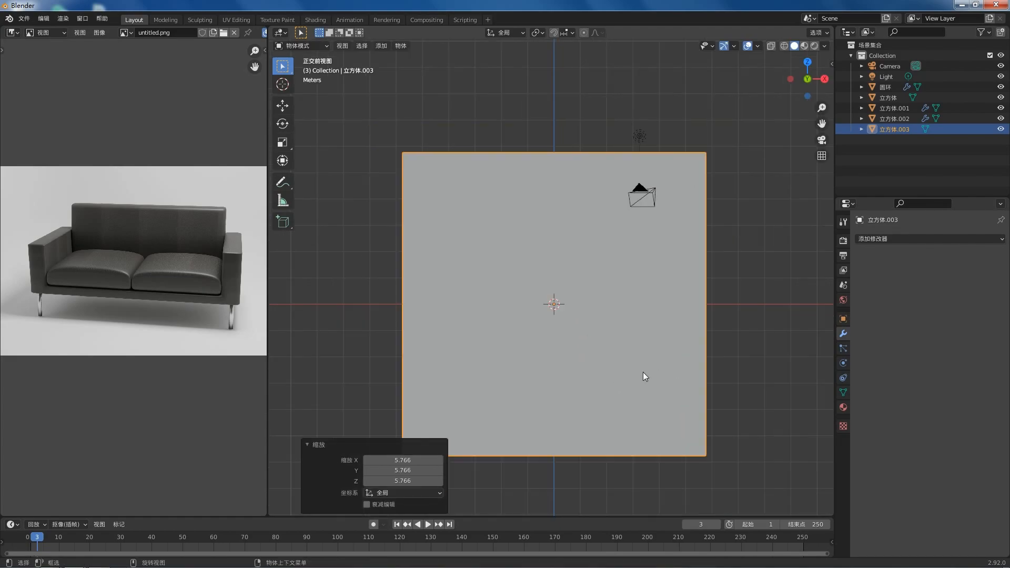
{"action": "key", "text": "g"}
{"action": "key", "text": "z"}
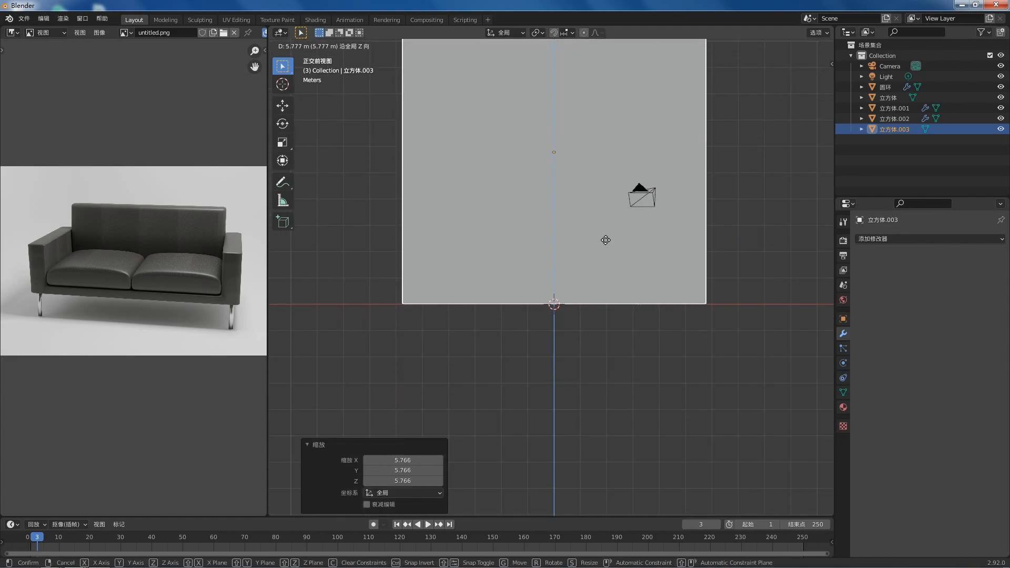
{"action": "left_click", "coordinate": [595, 251]}
- Delete the large cube's front face in Edit Mode to open the room towards the camera
{"action": "key", "text": "Tab"}
{"action": "left_click", "coordinate": [520, 223]}
{"action": "key", "text": "3"}
{"action": "left_click", "coordinate": [514, 220]}
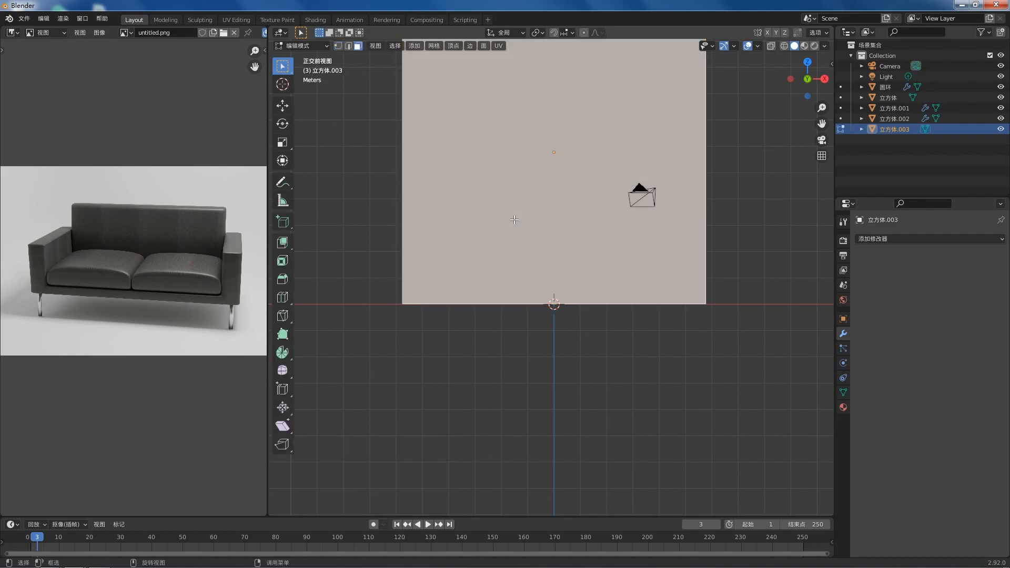
{"action": "key", "text": "alt+z"}
{"action": "key", "text": "ctrl+z"}
{"action": "key", "text": "x"}
{"action": "left_click", "coordinate": [537, 281]}
- Bevel all edges of the open box about 0.361 m, raise the segment count for round corners, and leave Edit Mode
{"action": "middle_click_drag", "start_coordinate": [544, 293], "coordinate": [537, 316]}
{"action": "scroll", "coordinate": [617, 352], "scroll_direction": "down", "scroll_amount": 2}
{"action": "left_click_drag", "start_coordinate": [707, 398], "coordinate": [430, 204]}
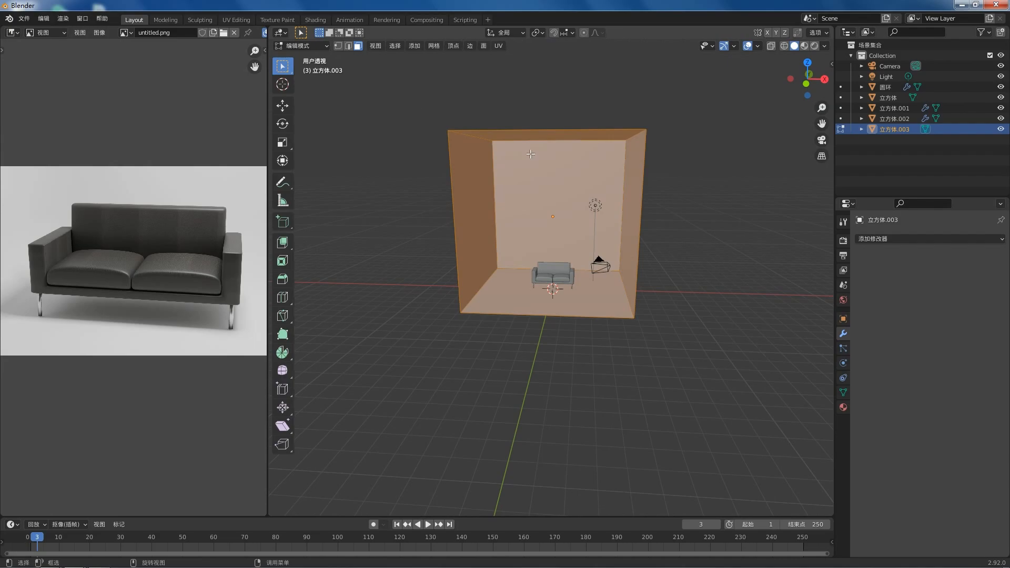
{"action": "key", "text": "ctrl+b"}
{"action": "left_click", "coordinate": [499, 251]}
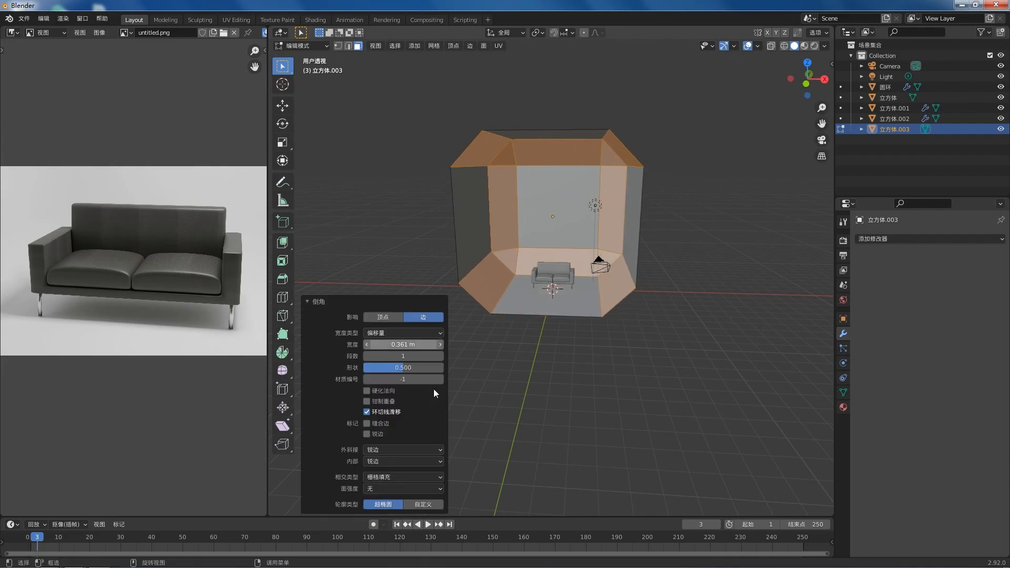
{"action": "left_click_drag", "start_coordinate": [403, 356], "coordinate": [431, 356]}
{"action": "scroll", "coordinate": [535, 210], "scroll_direction": "up", "scroll_amount": 4}
{"action": "key", "text": "Tab"}
- Add an area light with a 1.9 m radius and raise it about 5.55 m along Z above the sofa
{"action": "middle_click_drag", "start_coordinate": [582, 254], "coordinate": [551, 269]}
{"action": "scroll", "coordinate": [551, 270], "scroll_direction": "up", "scroll_amount": 2}
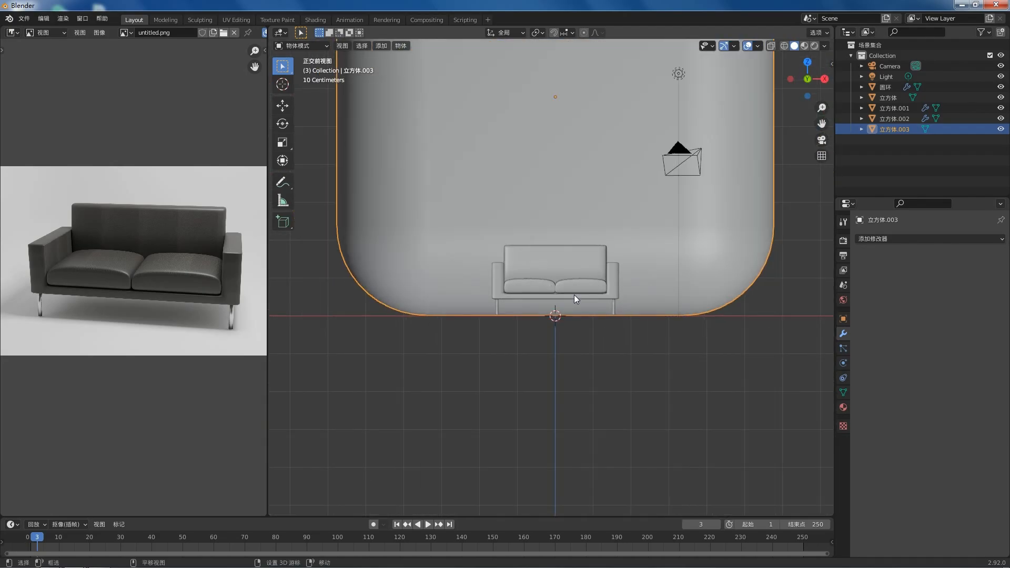
{"action": "key", "text": "shift+a"}
{"action": "mouse_move", "coordinate": [568, 424]}
{"action": "left_click", "coordinate": [613, 459]}
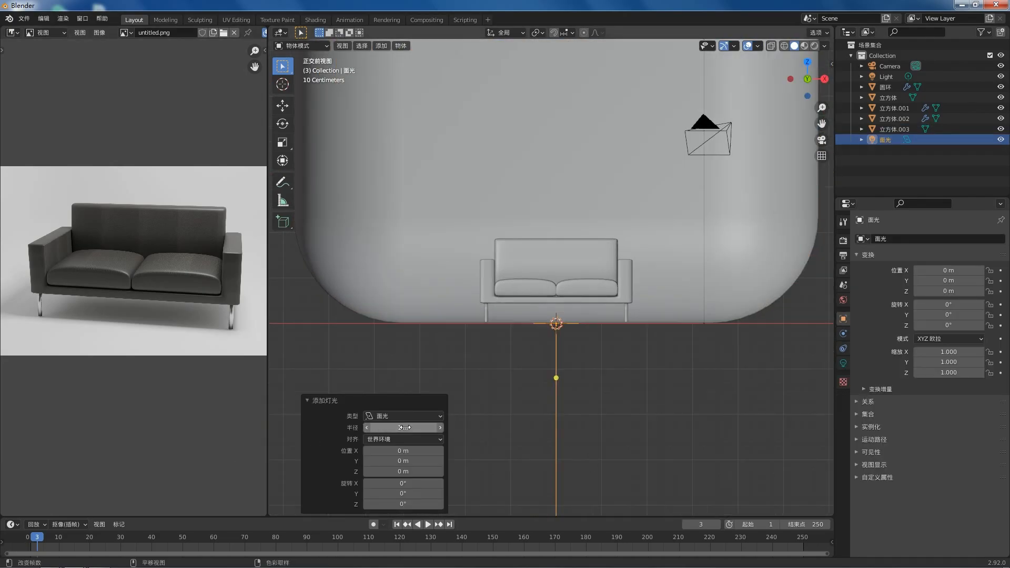
{"action": "left_click_drag", "start_coordinate": [402, 427], "coordinate": [416, 427]}
{"action": "scroll", "coordinate": [571, 425], "scroll_direction": "down", "scroll_amount": 1}
{"action": "key", "text": "g"}
{"action": "key", "text": "z"}
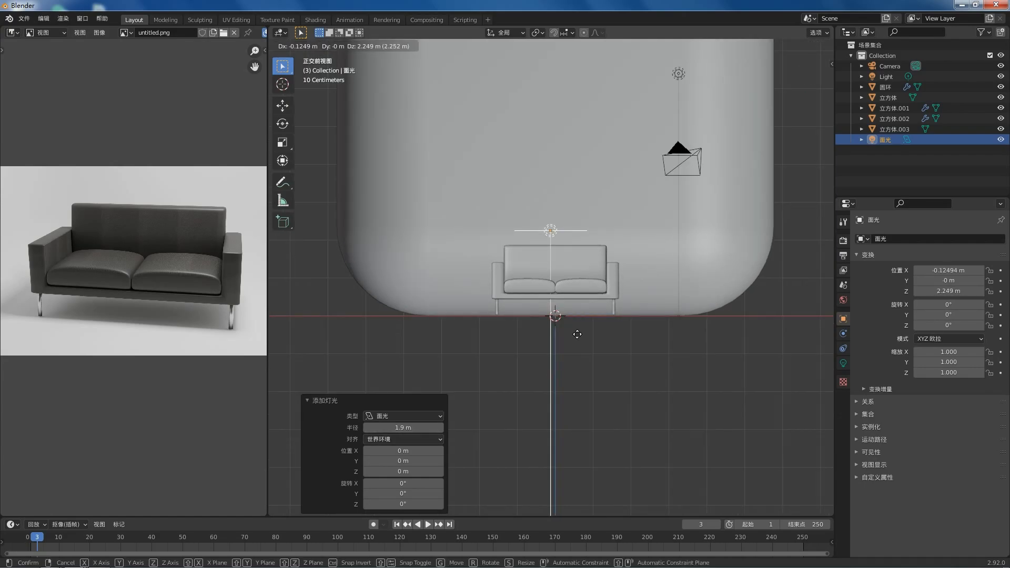
{"action": "left_click", "coordinate": [581, 205]}
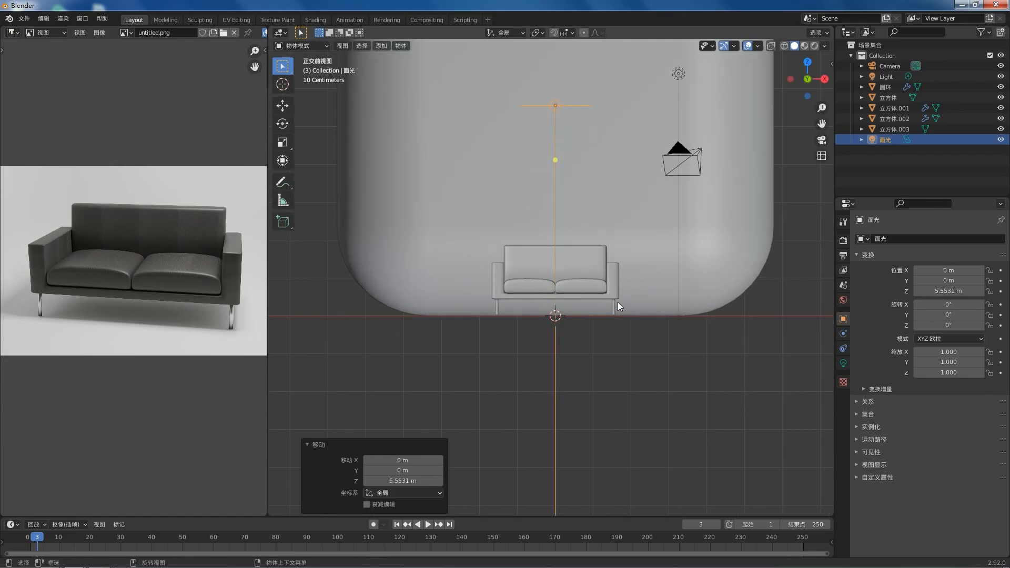
- Set the area light's power to 300 W and tilt it in the front view
{"action": "left_click", "coordinate": [843, 363]}
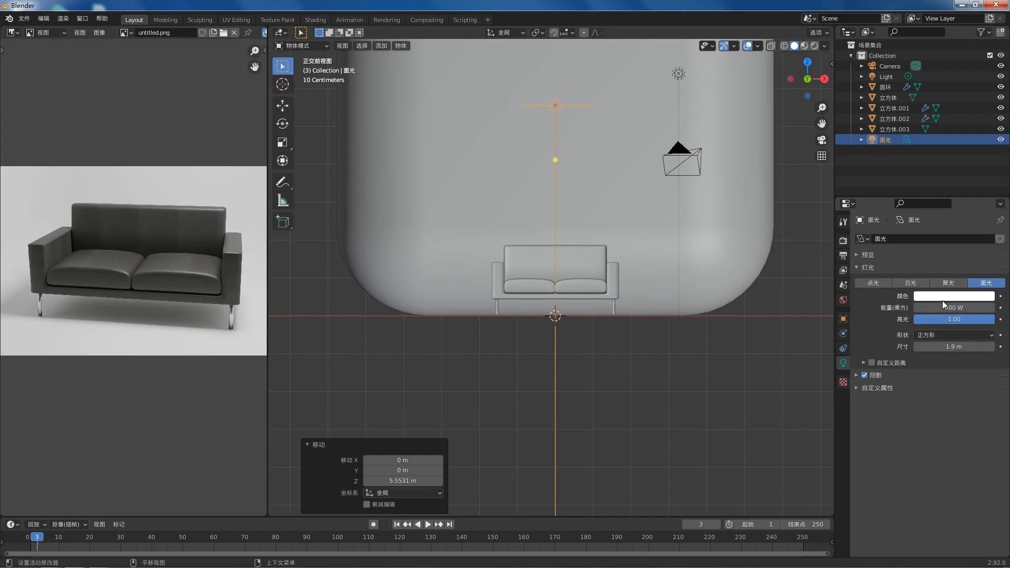
{"action": "key", "text": "r"}
{"action": "left_click", "coordinate": [579, 142]}
- Move the area light about 1.57 m along X and adjust its position along Y
{"action": "key", "text": "g"}
{"action": "left_click", "coordinate": [636, 143]}
{"action": "key", "text": "g"}
{"action": "key", "text": "y"}
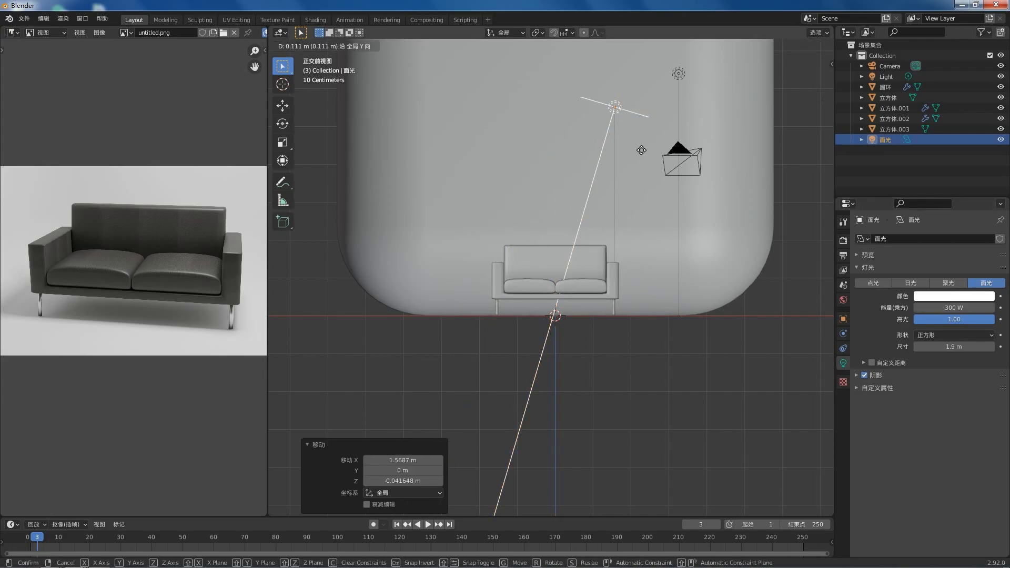
{"action": "left_click", "coordinate": [644, 154]}
{"action": "scroll", "coordinate": [653, 160], "scroll_direction": "down", "scroll_amount": 2}
{"action": "middle_click_drag", "start_coordinate": [653, 160], "coordinate": [652, 274]}
{"action": "key", "text": "g"}
{"action": "key", "text": "y"}
{"action": "left_click", "coordinate": [656, 282]}
- Inspect the sofa, room and light arrangement from an angle and through the scene camera
{"action": "scroll", "coordinate": [550, 257], "scroll_direction": "down", "scroll_amount": 4}
{"action": "middle_click_drag", "start_coordinate": [550, 256], "coordinate": [523, 223]}
{"action": "scroll", "coordinate": [526, 295], "scroll_direction": "up", "scroll_amount": 2}
{"action": "left_click", "coordinate": [623, 332]}
{"action": "scroll", "coordinate": [525, 286], "scroll_direction": "up", "scroll_amount": 3}
{"action": "key", "text": "KP_0"}
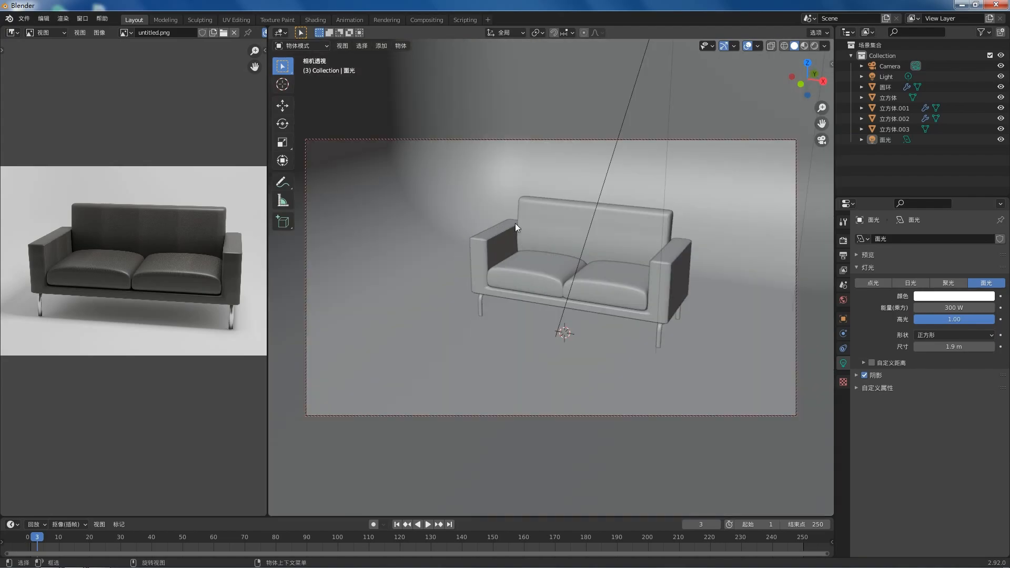
- In the Shading workspace, create a new material for the sofa legs, delete its Principled BSDF node and show material preview
{"action": "middle_click_drag", "start_coordinate": [599, 267], "coordinate": [620, 276]}
{"action": "left_click", "coordinate": [313, 20]}
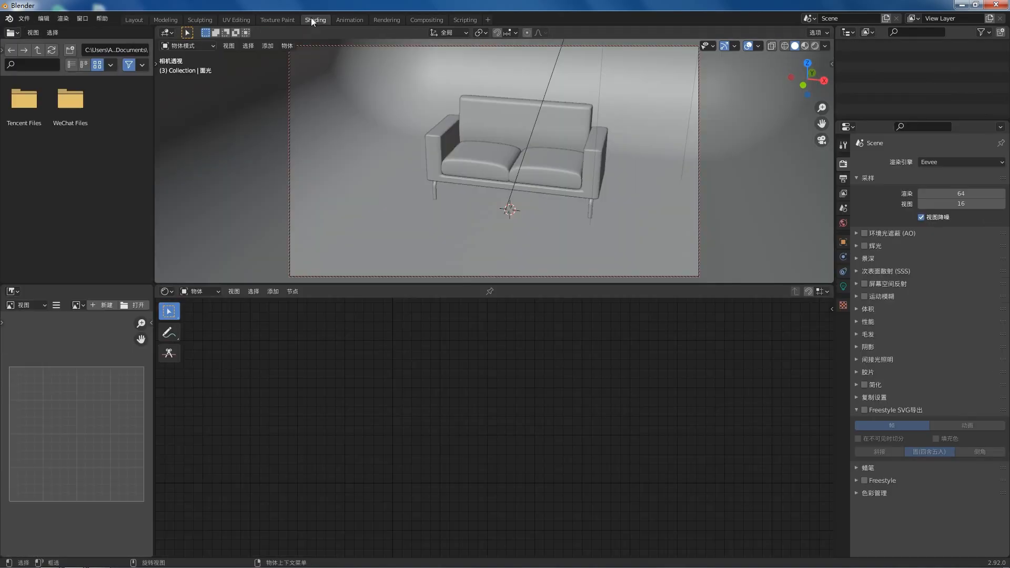
{"action": "left_click", "coordinate": [606, 217]}
{"action": "left_click", "coordinate": [517, 291]}
{"action": "left_click", "coordinate": [462, 352]}
{"action": "key", "text": "x"}
{"action": "left_click", "coordinate": [804, 46]}
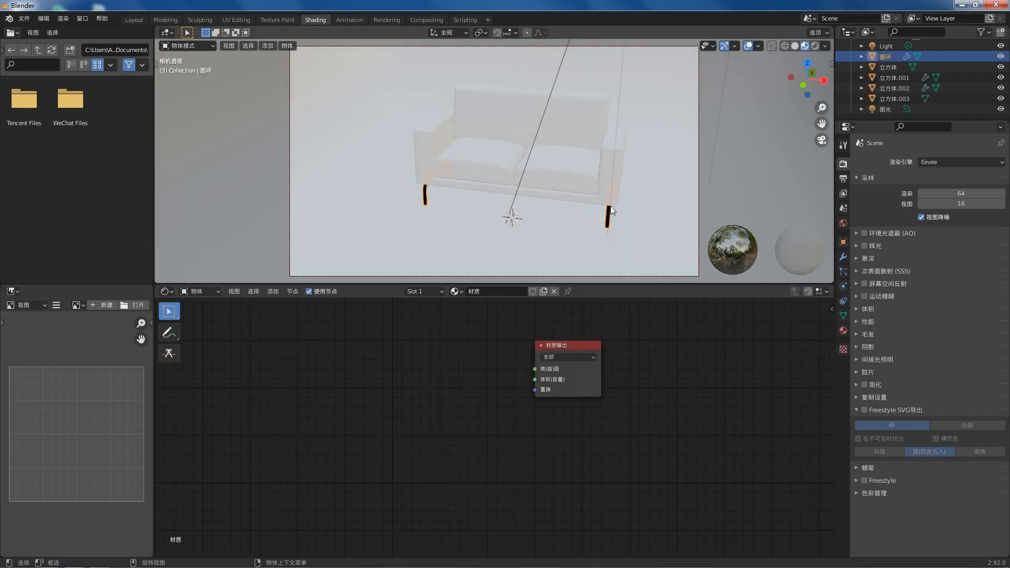
- Add a Noise Texture node and connect its factor to the Material Output surface
{"action": "key", "text": "shift+a"}
{"action": "mouse_move", "coordinate": [459, 384]}
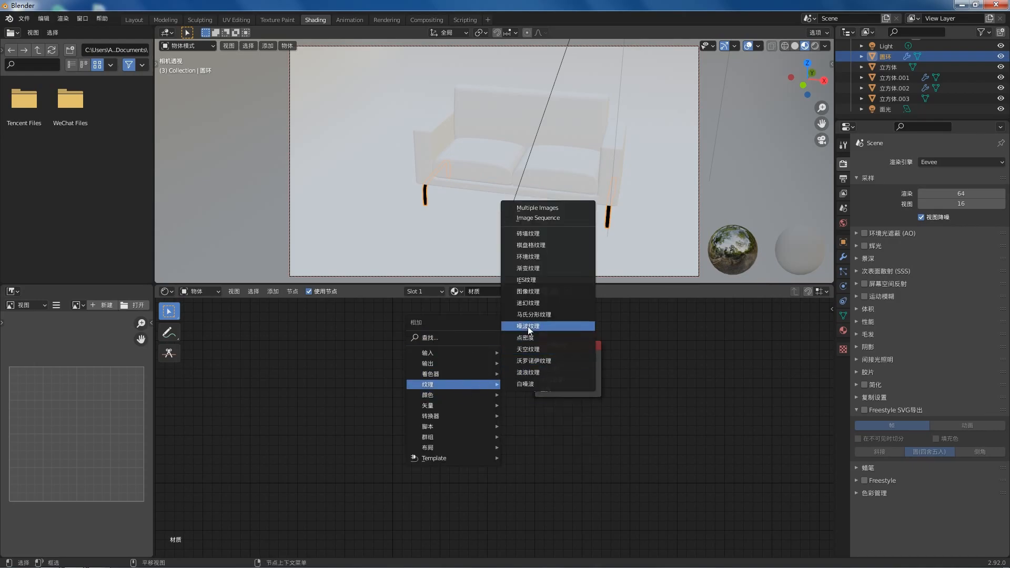
{"action": "left_click", "coordinate": [528, 326]}
{"action": "left_click_drag", "start_coordinate": [438, 368], "coordinate": [438, 361]}
- Add a Mapping node in front of the Noise Texture and link its vector output to the texture's vector input
{"action": "key", "text": "shift+a"}
{"action": "mouse_move", "coordinate": [459, 430]}
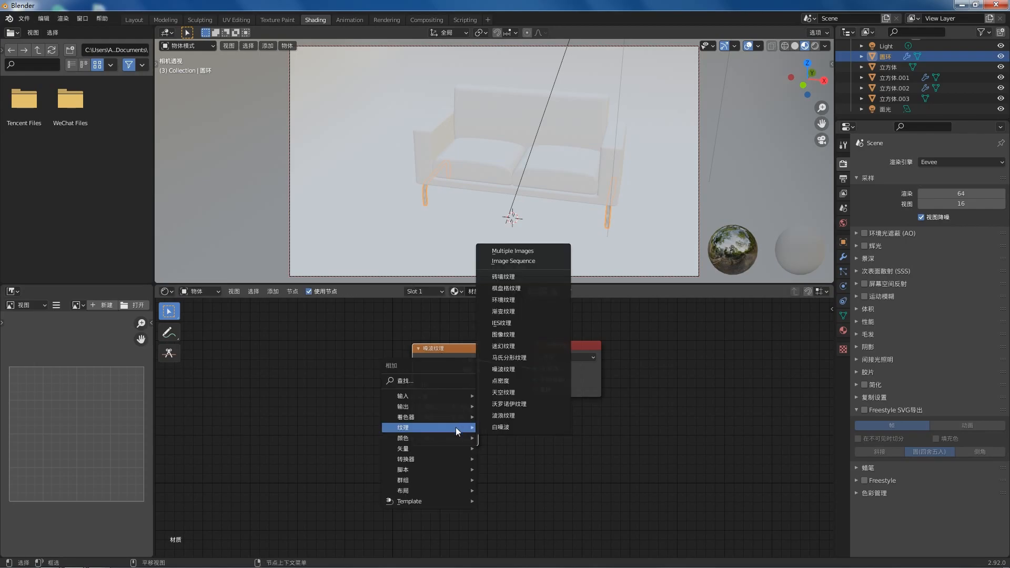
{"action": "mouse_move", "coordinate": [446, 447]}
{"action": "left_click", "coordinate": [506, 471]}
{"action": "left_click", "coordinate": [290, 349]}
- Add a Texture Coordinate node and connect its Generated output to the Mapping node's vector input
{"action": "key", "text": "shift+a"}
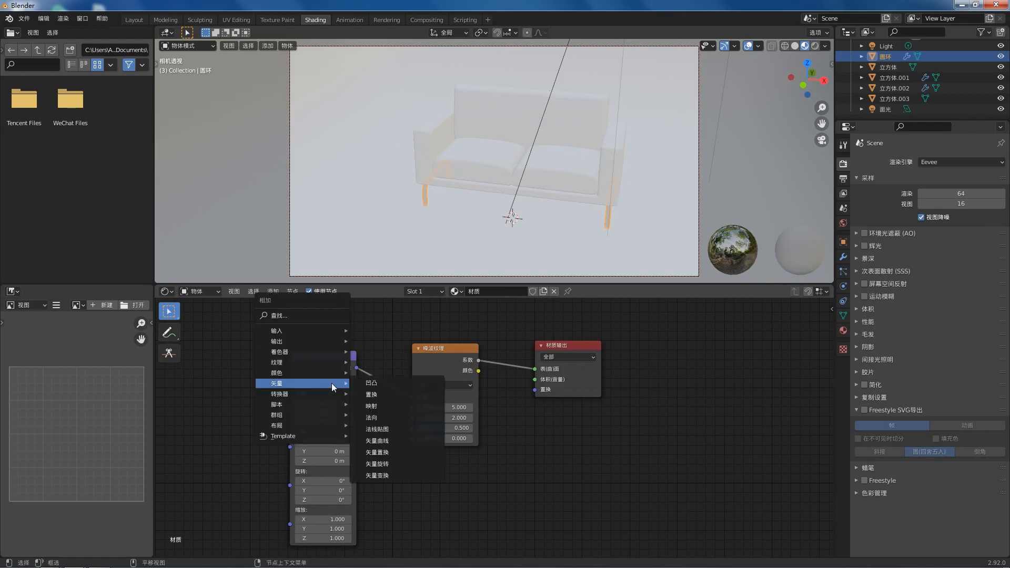
{"action": "mouse_move", "coordinate": [316, 334]}
{"action": "left_click", "coordinate": [371, 267]}
{"action": "left_click", "coordinate": [212, 348]}
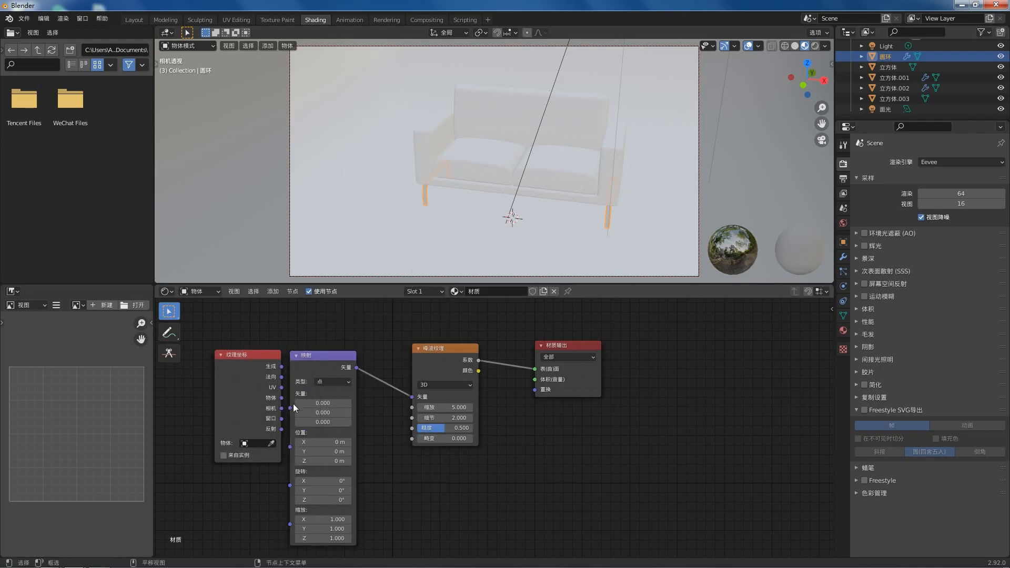
{"action": "left_click_drag", "start_coordinate": [265, 361], "coordinate": [237, 365]}
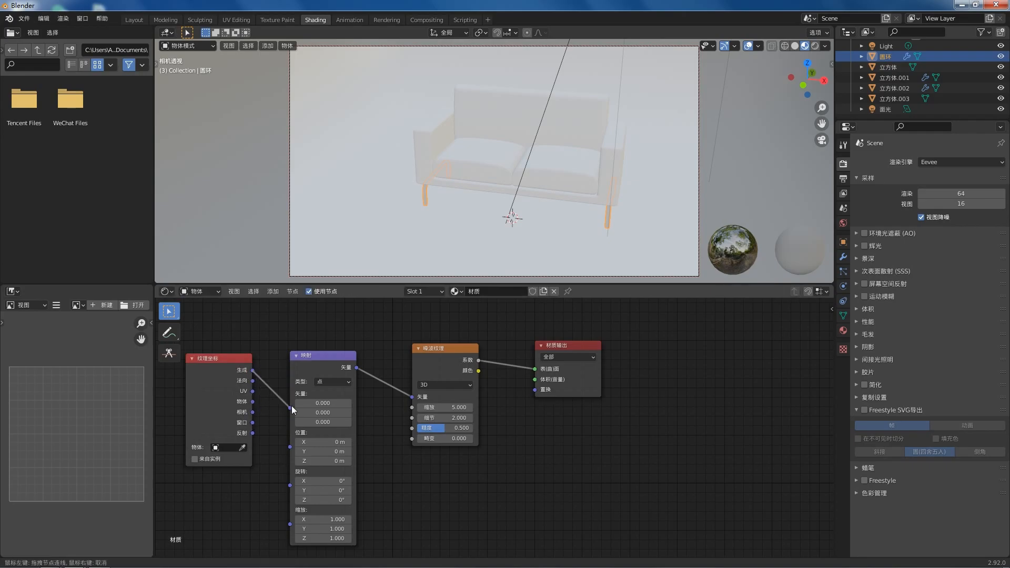
{"action": "left_click_drag", "start_coordinate": [292, 409], "coordinate": [292, 409]}
- Try a Mapping scale of 13.8 along X and check the legs in rendered shading
{"action": "scroll", "coordinate": [366, 348], "scroll_direction": "up", "scroll_amount": 1}
{"action": "scroll", "coordinate": [422, 208], "scroll_direction": "up", "scroll_amount": 2}
{"action": "left_click_drag", "start_coordinate": [296, 502], "coordinate": [326, 502]}
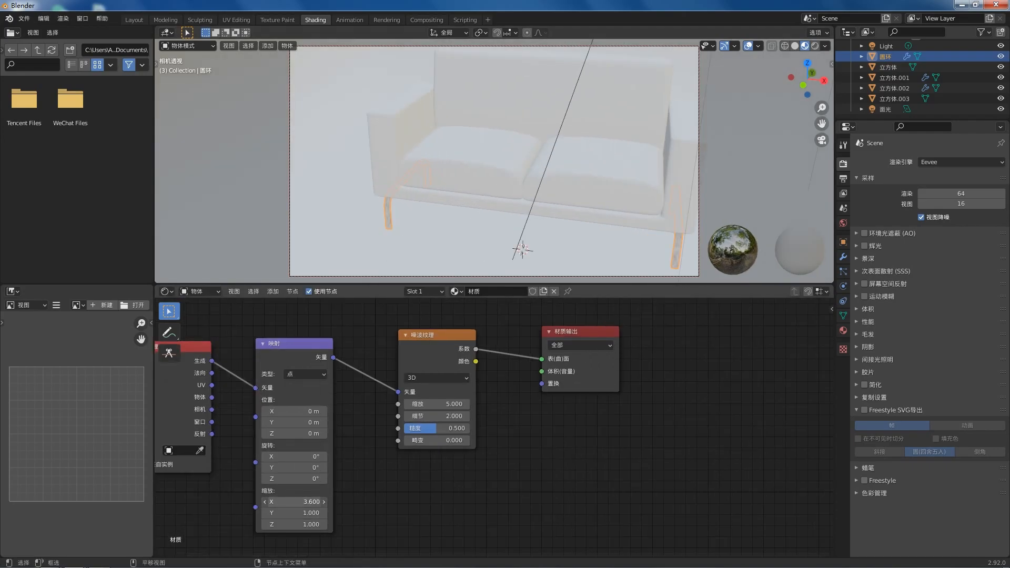
{"action": "scroll", "coordinate": [403, 210], "scroll_direction": "up", "scroll_amount": 4}
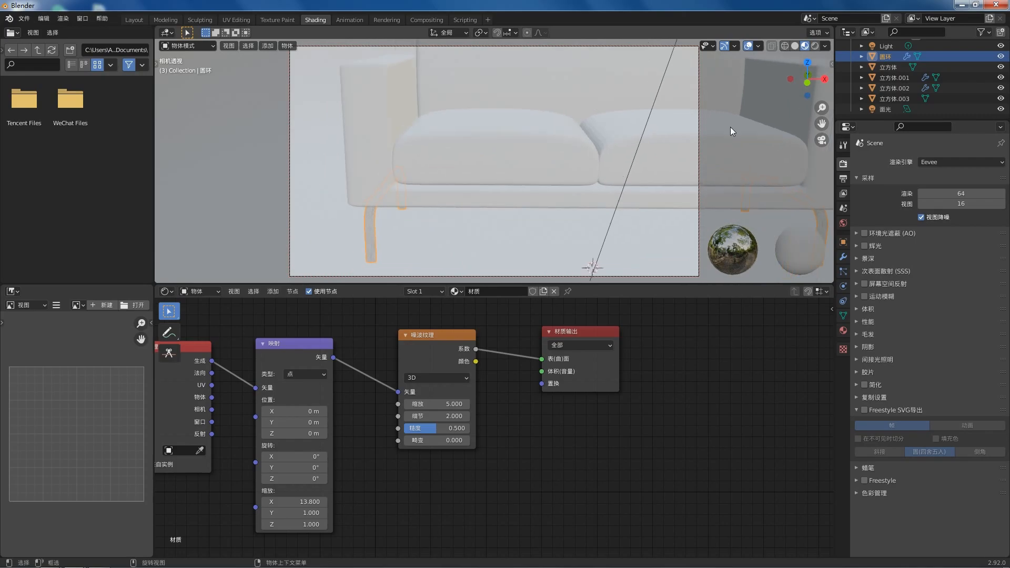
{"action": "left_click", "coordinate": [814, 46]}
{"action": "middle_click_drag", "start_coordinate": [559, 157], "coordinate": [570, 146], "text": "shift"}
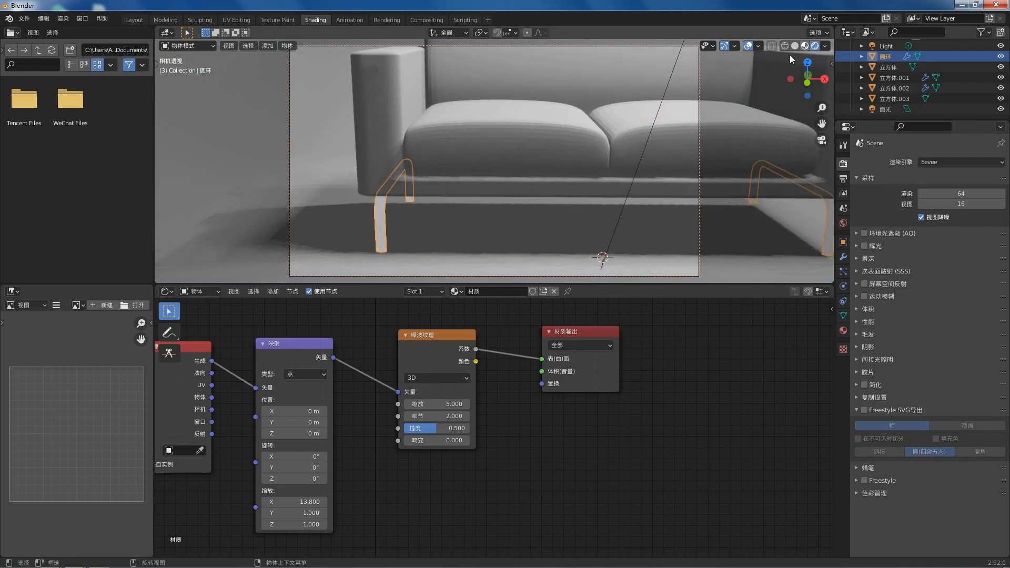
{"action": "left_click", "coordinate": [805, 46]}
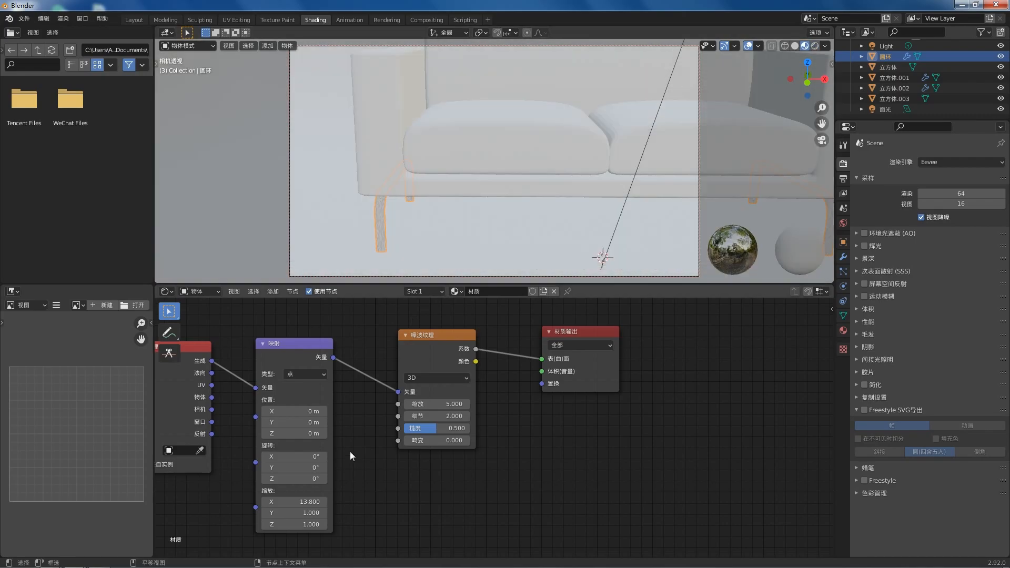
- Set the Mapping scale to X 150 and Y 10.3, and the Noise Texture's detail to 5.1, roughness 0.367 and distortion 3.6
{"action": "left_click", "coordinate": [303, 501]}
{"action": "left_click", "coordinate": [814, 46]}
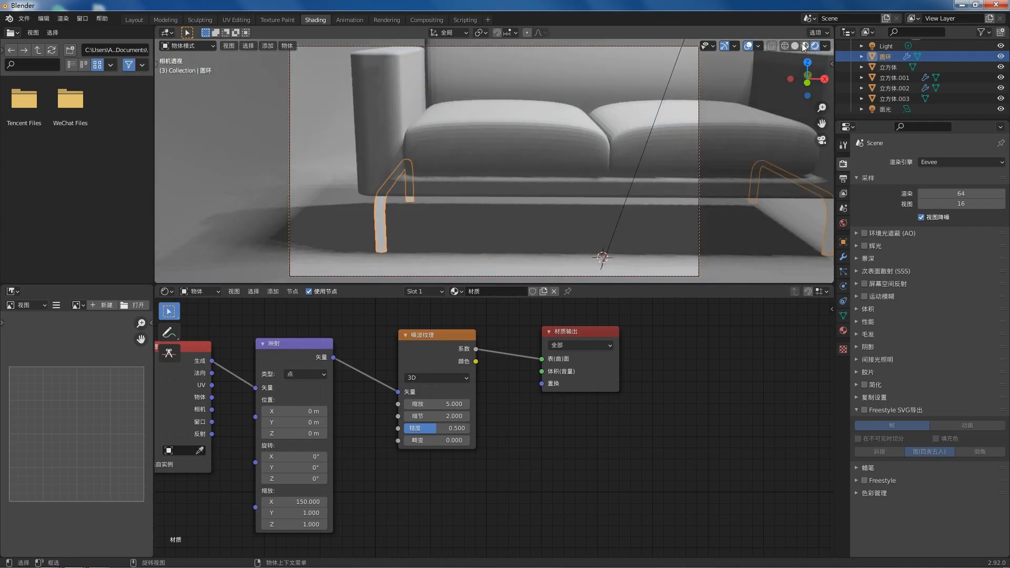
{"action": "left_click", "coordinate": [804, 47]}
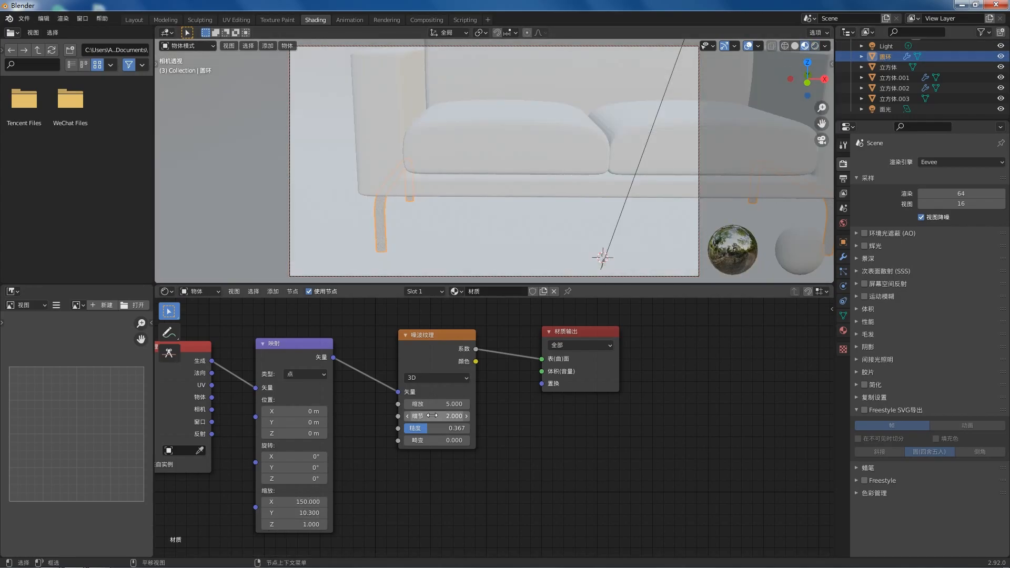
{"action": "left_click_drag", "start_coordinate": [436, 440], "coordinate": [442, 441]}
- Hide the rounded room object so the leg material can be judged without it
{"action": "scroll", "coordinate": [374, 257], "scroll_direction": "up", "scroll_amount": 3}
{"action": "scroll", "coordinate": [399, 232], "scroll_direction": "down", "scroll_amount": 1}
{"action": "middle_click_drag", "start_coordinate": [434, 195], "coordinate": [505, 196], "text": "shift"}
{"action": "left_click", "coordinate": [1000, 99]}
{"action": "scroll", "coordinate": [402, 221], "scroll_direction": "up", "scroll_amount": 3}
{"action": "scroll", "coordinate": [542, 198], "scroll_direction": "up", "scroll_amount": 2}
{"action": "key", "text": "shift+a"}
{"action": "mouse_move", "coordinate": [505, 357]}
{"action": "key", "text": "Escape"}
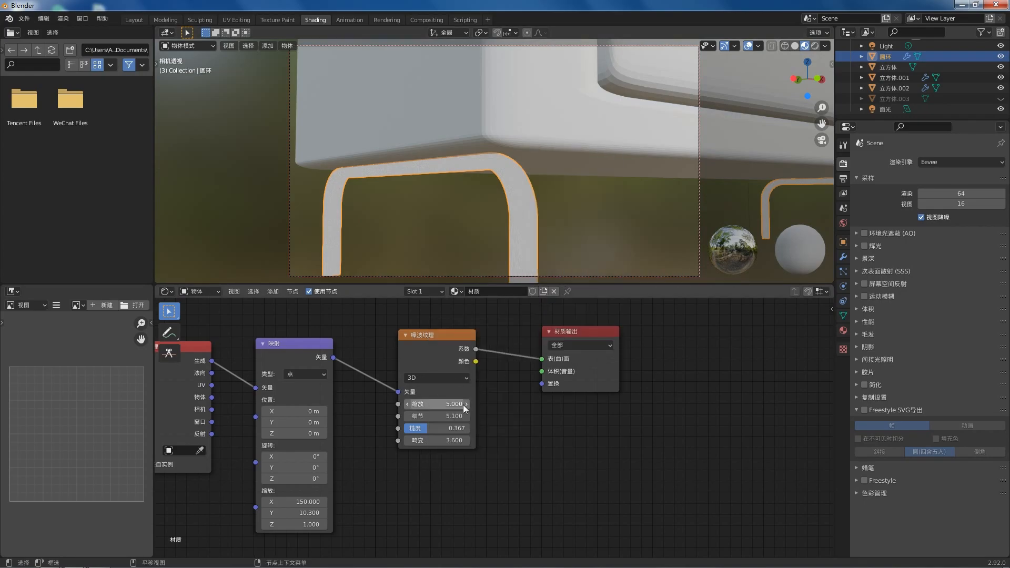
- Insert a Glossy BSDF between the Noise Texture and the Material Output, with the noise factor feeding its color
{"action": "key", "text": "shift+a"}
{"action": "mouse_move", "coordinate": [545, 424]}
{"action": "left_click", "coordinate": [606, 295]}
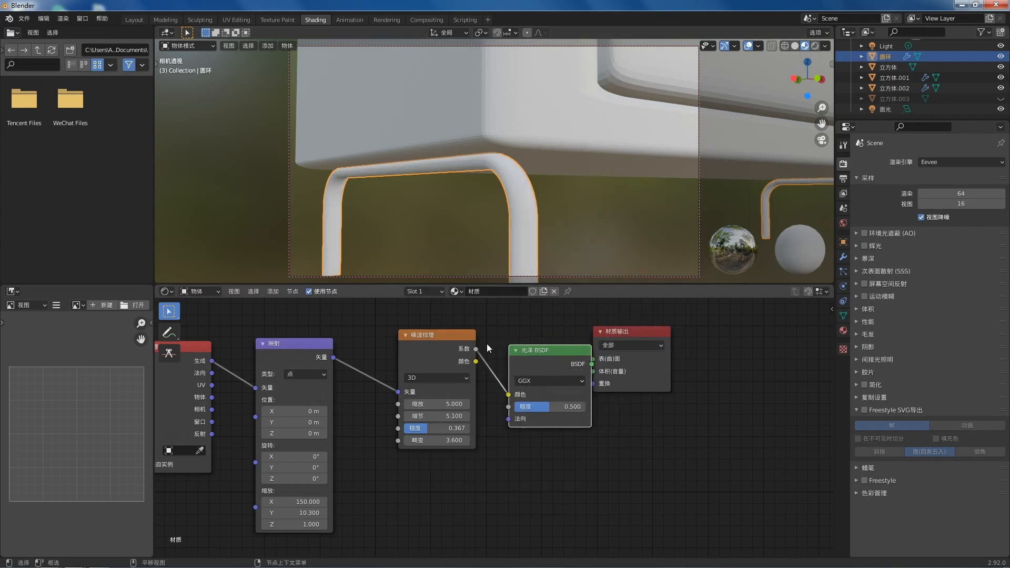
{"action": "left_click", "coordinate": [508, 357]}
{"action": "right_click", "coordinate": [513, 200]}
{"action": "key", "text": "Escape"}
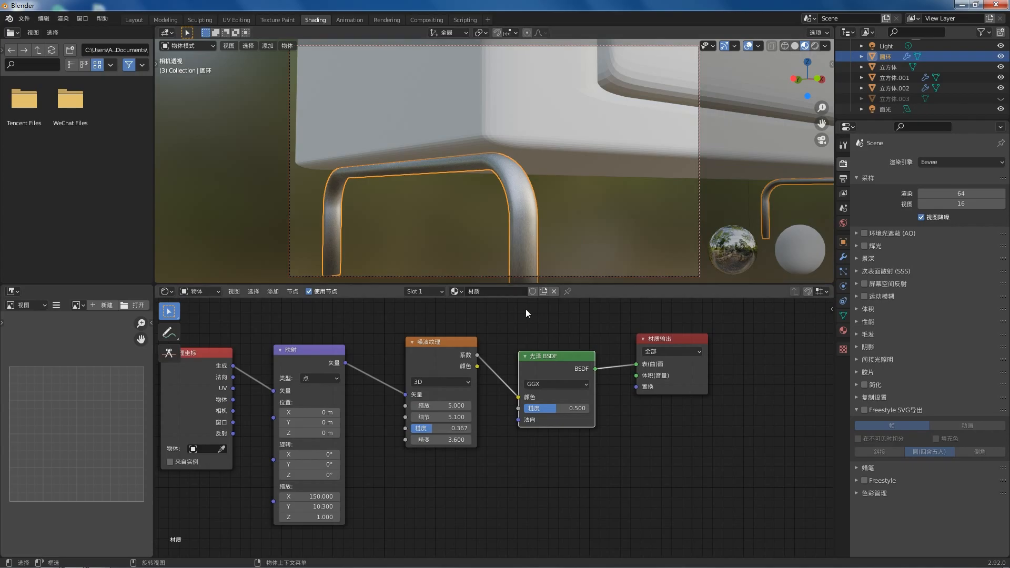
- Insert a ColorRamp between the Noise Texture and the Glossy BSDF and move its black stop to position 0.159
{"action": "key", "text": "shift+a"}
{"action": "mouse_move", "coordinate": [544, 364]}
{"action": "mouse_move", "coordinate": [538, 386]}
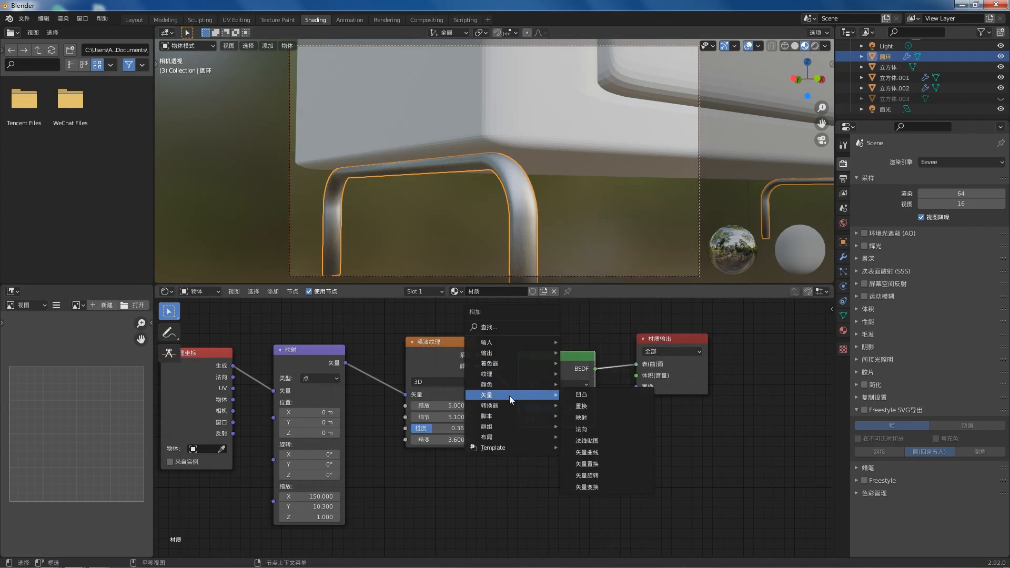
{"action": "mouse_move", "coordinate": [510, 408]}
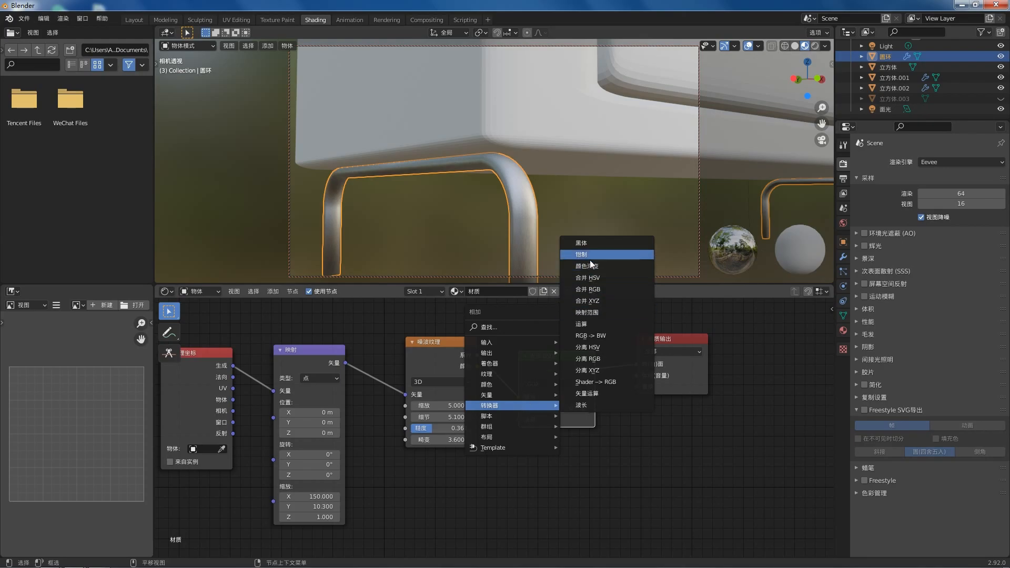
{"action": "left_click", "coordinate": [587, 265]}
{"action": "left_click", "coordinate": [504, 399]}
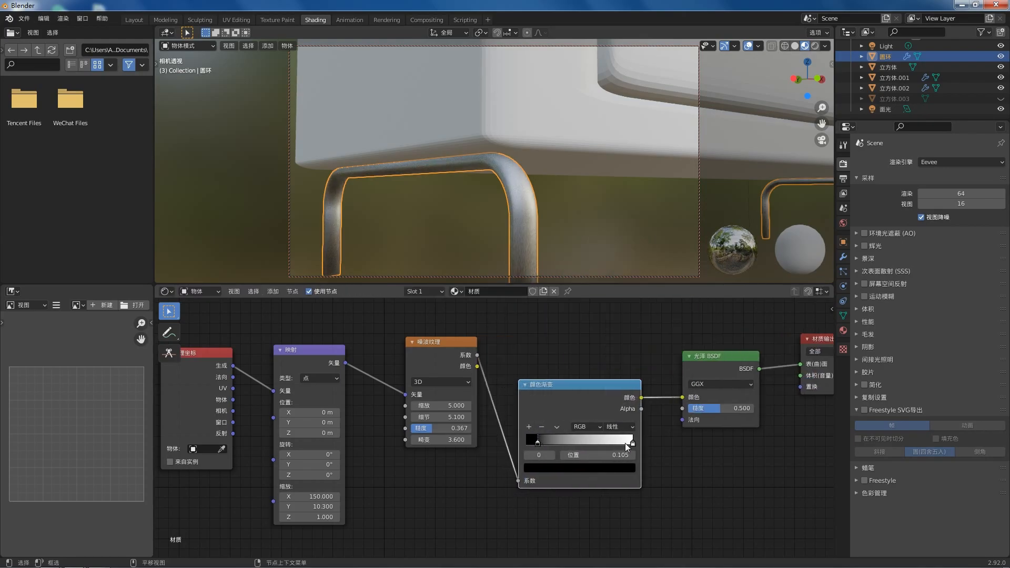
{"action": "left_click_drag", "start_coordinate": [542, 443], "coordinate": [544, 443]}
- Insert an RGB to BW node between the Noise Texture and the ColorRamp
{"action": "key", "text": "shift+a"}
{"action": "mouse_move", "coordinate": [522, 438]}
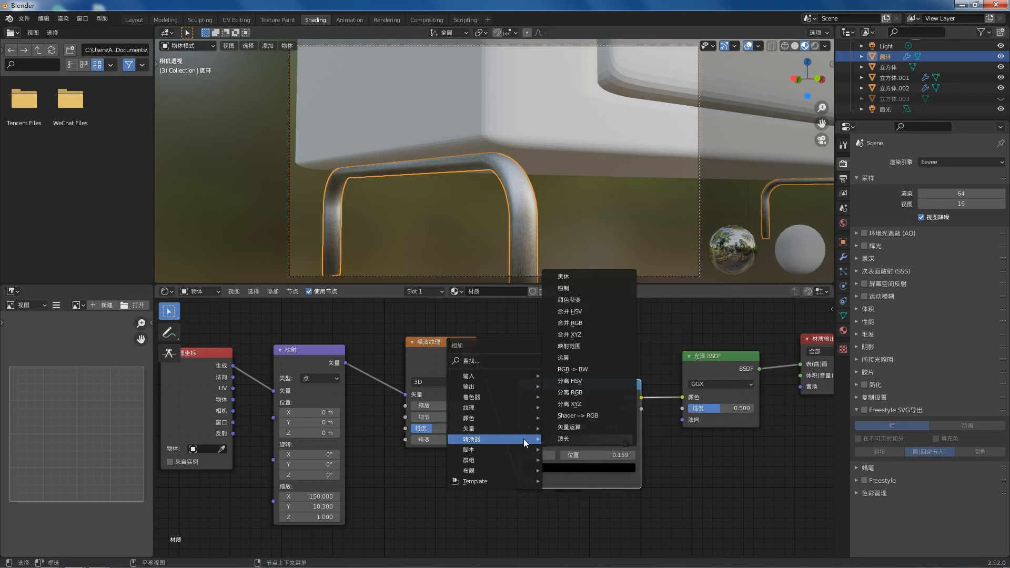
{"action": "left_click", "coordinate": [569, 371]}
{"action": "left_click", "coordinate": [518, 404]}
{"action": "scroll", "coordinate": [630, 409], "scroll_direction": "down", "scroll_amount": 2}
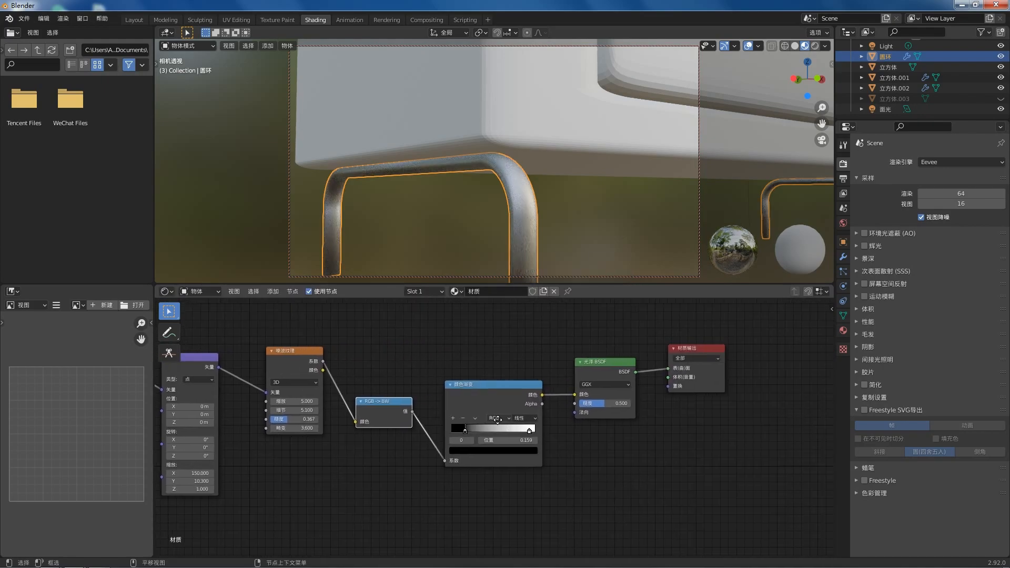
- Insert a Mix Shader between the Glossy BSDF and the Material Output
{"action": "key", "text": "shift+a"}
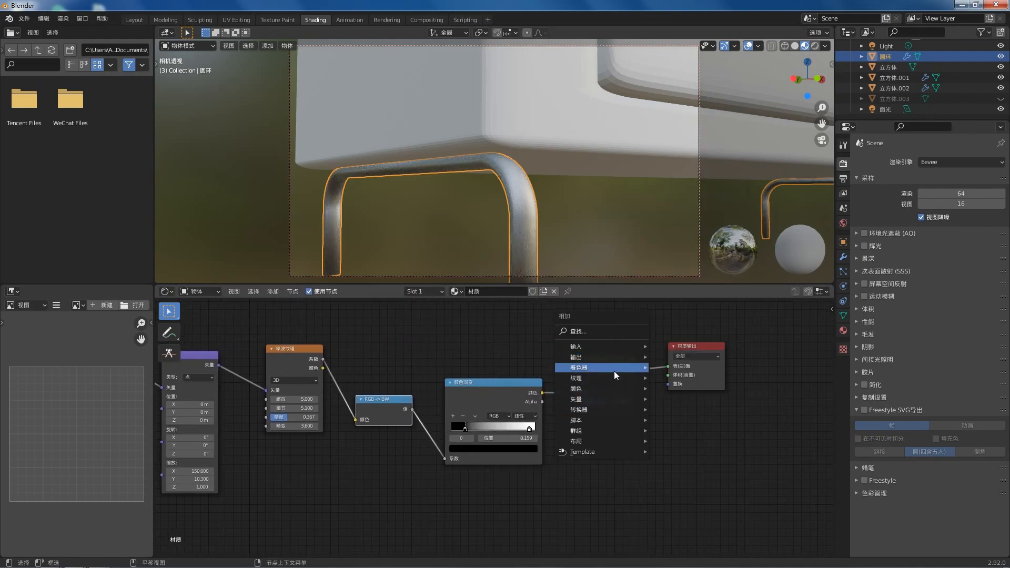
{"action": "mouse_move", "coordinate": [614, 369]}
{"action": "left_click", "coordinate": [678, 413]}
{"action": "left_click", "coordinate": [644, 373]}
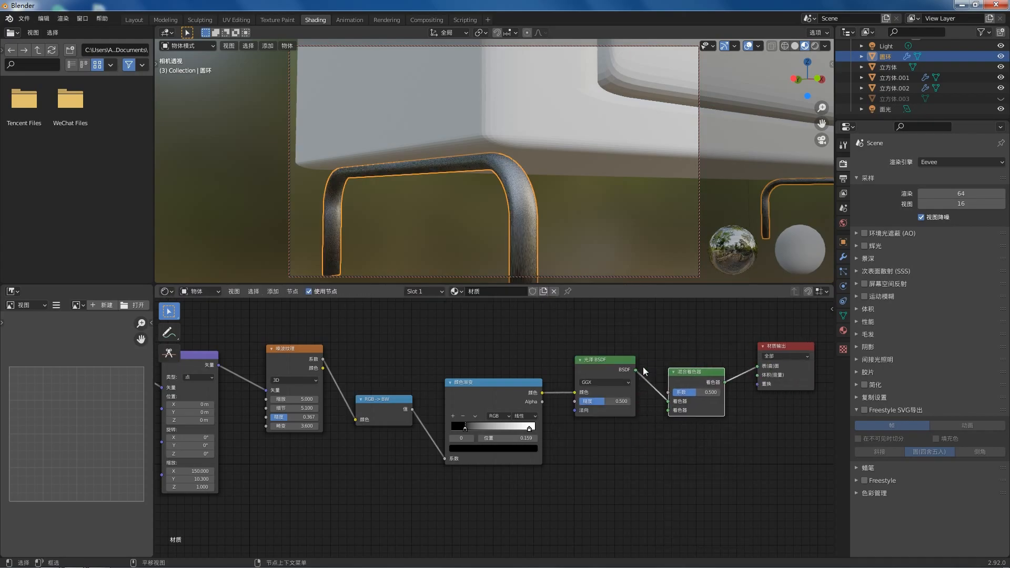
- Feed a second, less rough Glossy BSDF into the Mix Shader's free shader input and set the first one's roughness to 0.208
{"action": "key", "text": "shift+a"}
{"action": "left_click", "coordinate": [678, 271]}
{"action": "left_click", "coordinate": [652, 453]}
{"action": "left_click_drag", "start_coordinate": [666, 413], "coordinate": [667, 410]}
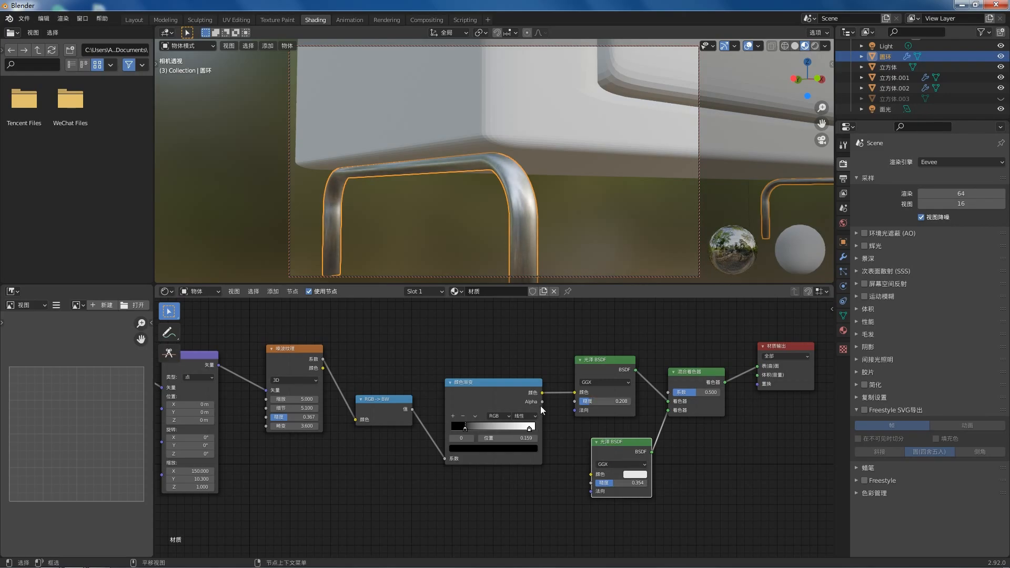
- Set the Noise Texture to scale 6.4, detail 12, roughness 0.208 and distortion 5.3, and the Mapping scale to X 149.9, Y 14.1
{"action": "scroll", "coordinate": [542, 410], "scroll_direction": "down", "scroll_amount": 2}
{"action": "middle_click_drag", "start_coordinate": [379, 425], "coordinate": [553, 408]}
{"action": "scroll", "coordinate": [506, 396], "scroll_direction": "up", "scroll_amount": 3}
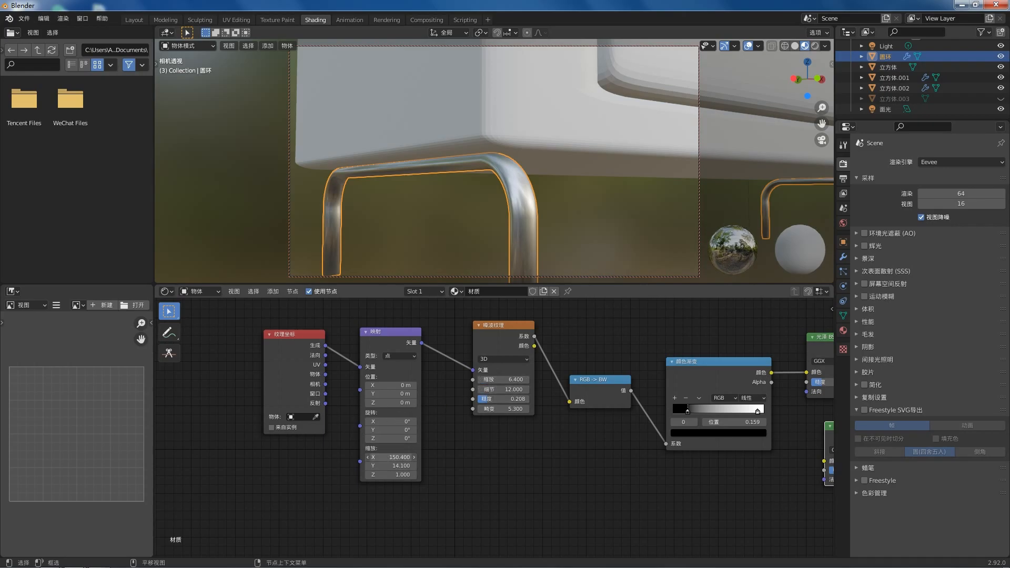
- Move the ColorRamp's black stop to position 0.636
{"action": "scroll", "coordinate": [556, 403], "scroll_direction": "down", "scroll_amount": 3}
{"action": "middle_click_drag", "start_coordinate": [561, 407], "coordinate": [456, 390]}
{"action": "scroll", "coordinate": [479, 400], "scroll_direction": "up", "scroll_amount": 2}
{"action": "left_click_drag", "start_coordinate": [561, 381], "coordinate": [601, 386]}
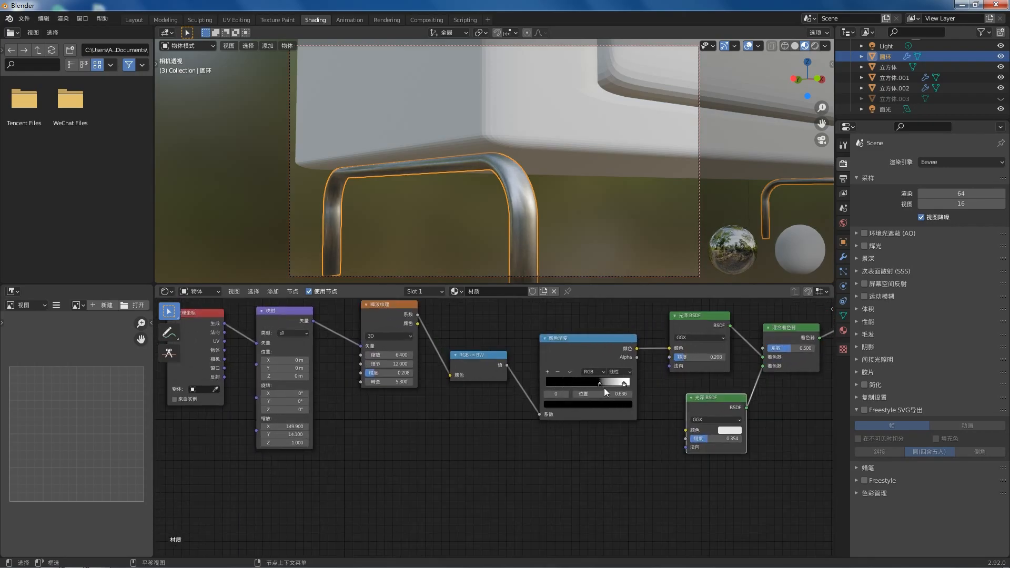
- Lower the sofa legs about 0.017 m along Z
{"action": "scroll", "coordinate": [580, 143], "scroll_direction": "down", "scroll_amount": 2}
{"action": "scroll", "coordinate": [579, 142], "scroll_direction": "down", "scroll_amount": 3}
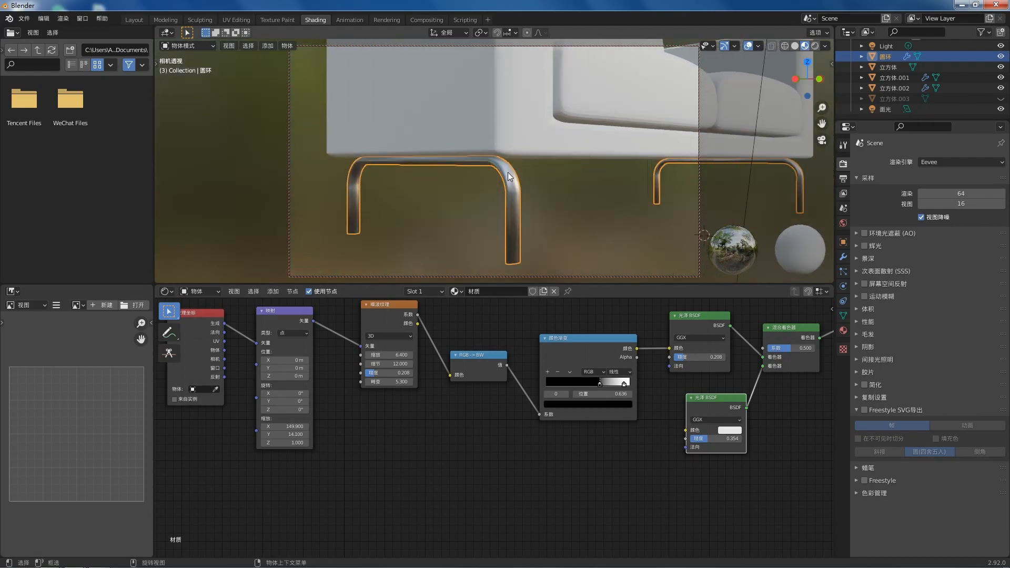
{"action": "key", "text": "g"}
{"action": "key", "text": "z"}
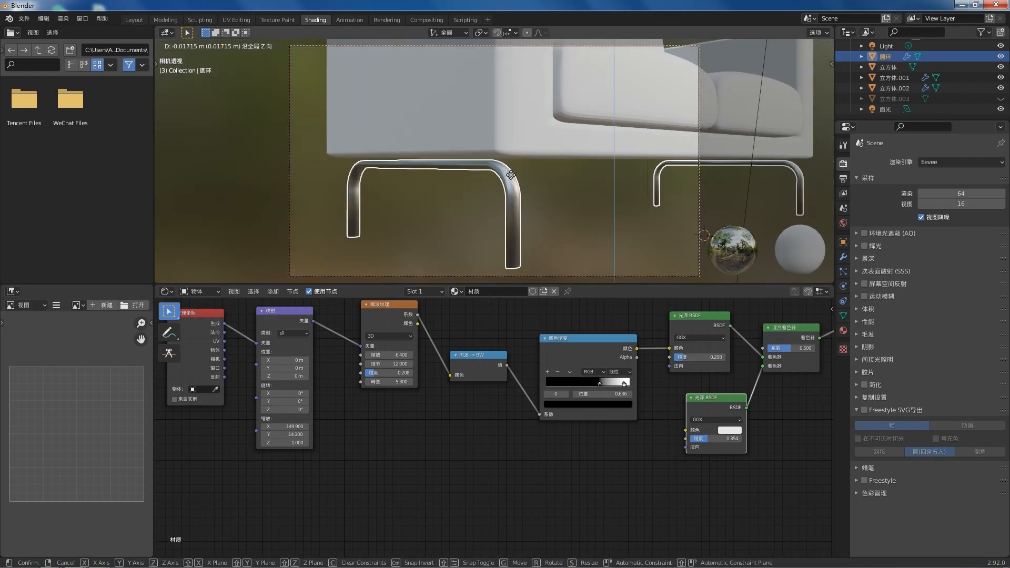
{"action": "left_click", "coordinate": [513, 174]}
- Create a new material for the two seat cushions
{"action": "scroll", "coordinate": [536, 175], "scroll_direction": "down", "scroll_amount": 3}
{"action": "middle_click_drag", "start_coordinate": [552, 178], "coordinate": [513, 163]}
{"action": "left_click", "coordinate": [560, 119]}
{"action": "scroll", "coordinate": [558, 142], "scroll_direction": "down", "scroll_amount": 2}
{"action": "middle_click_drag", "start_coordinate": [516, 207], "coordinate": [538, 264]}
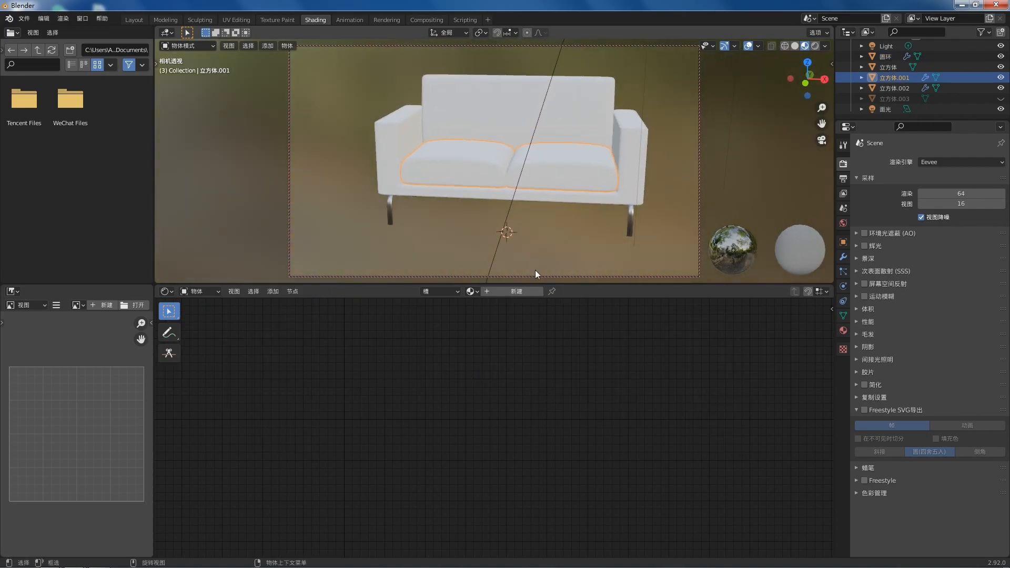
{"action": "left_click", "coordinate": [512, 291]}
- Connect the leather image 2.webp.jpg to the cushion material's Base Color and add mapping nodes to the image texture
{"action": "middle_click_drag", "start_coordinate": [552, 401], "coordinate": [654, 423]}
{"action": "mouse_move", "coordinate": [100, 558]}
{"action": "left_click", "coordinate": [121, 513]}
{"action": "left_click_drag", "start_coordinate": [518, 189], "coordinate": [375, 349]}
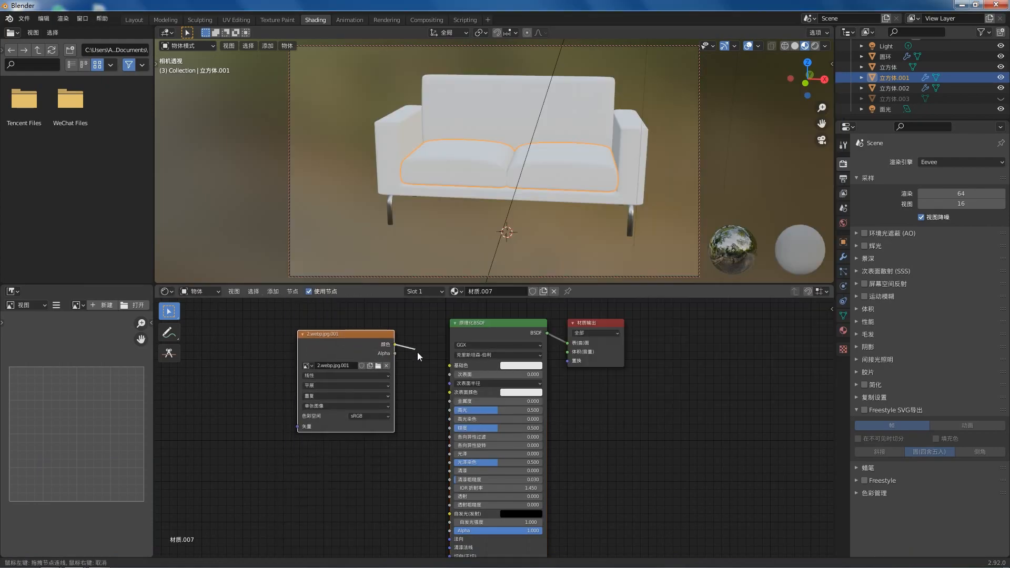
{"action": "left_click_drag", "start_coordinate": [449, 365], "coordinate": [449, 365]}
{"action": "scroll", "coordinate": [510, 165], "scroll_direction": "up", "scroll_amount": 6}
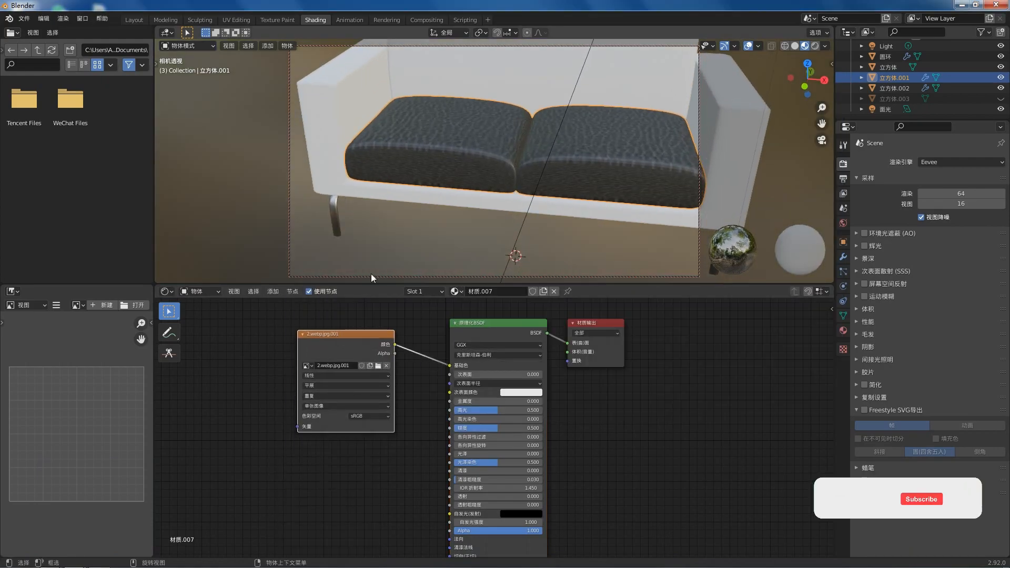
{"action": "key", "text": "ctrl+t"}
- Try a leather mapping scale of 4 along X and assign the cushion material to the sofa frame and backrest
{"action": "left_click_drag", "start_coordinate": [226, 445], "coordinate": [244, 445]}
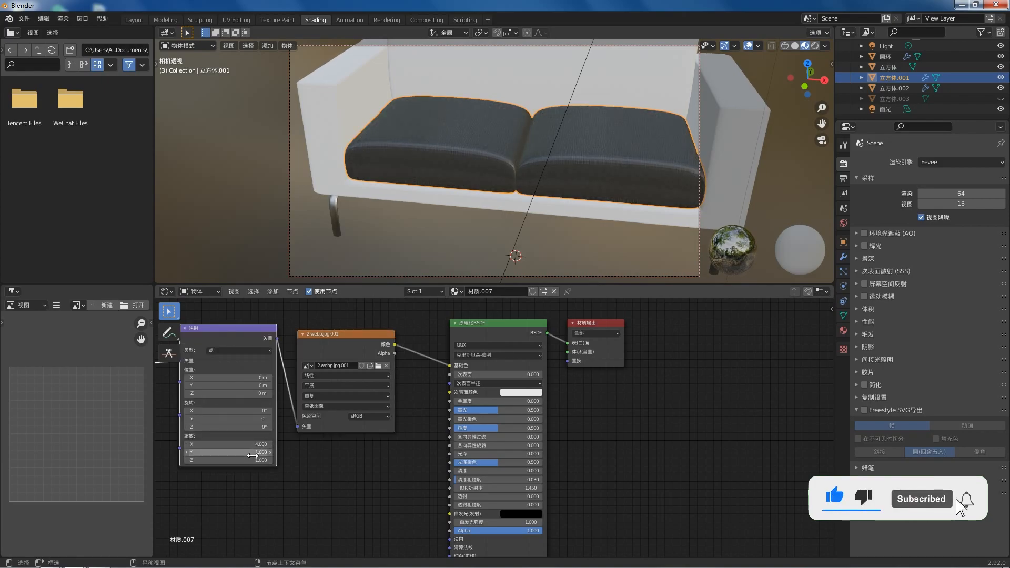
{"action": "scroll", "coordinate": [619, 147], "scroll_direction": "up", "scroll_amount": 4}
{"action": "left_click", "coordinate": [488, 223]}
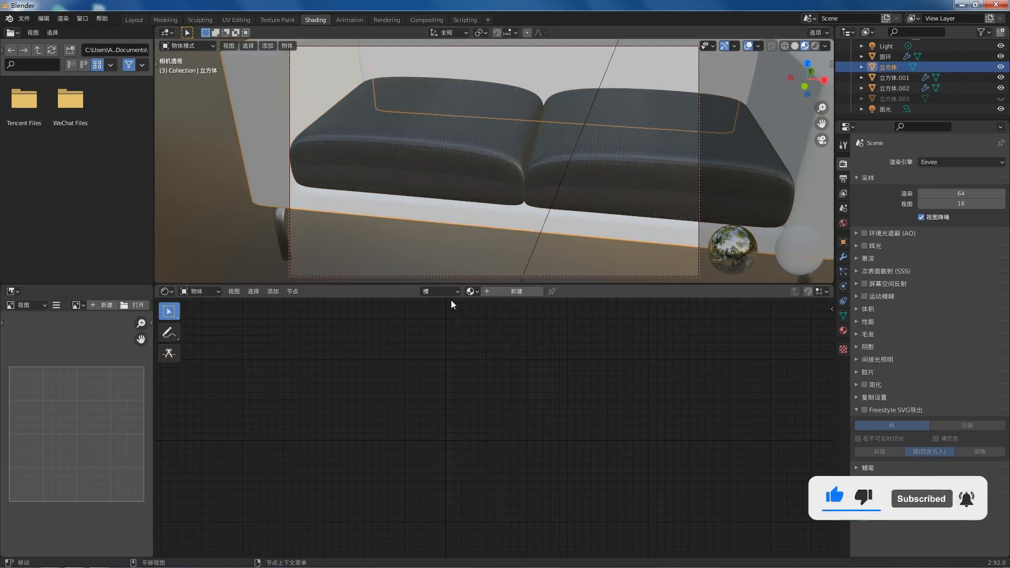
{"action": "left_click", "coordinate": [470, 291]}
{"action": "left_click", "coordinate": [525, 387]}
{"action": "left_click", "coordinate": [511, 102]}
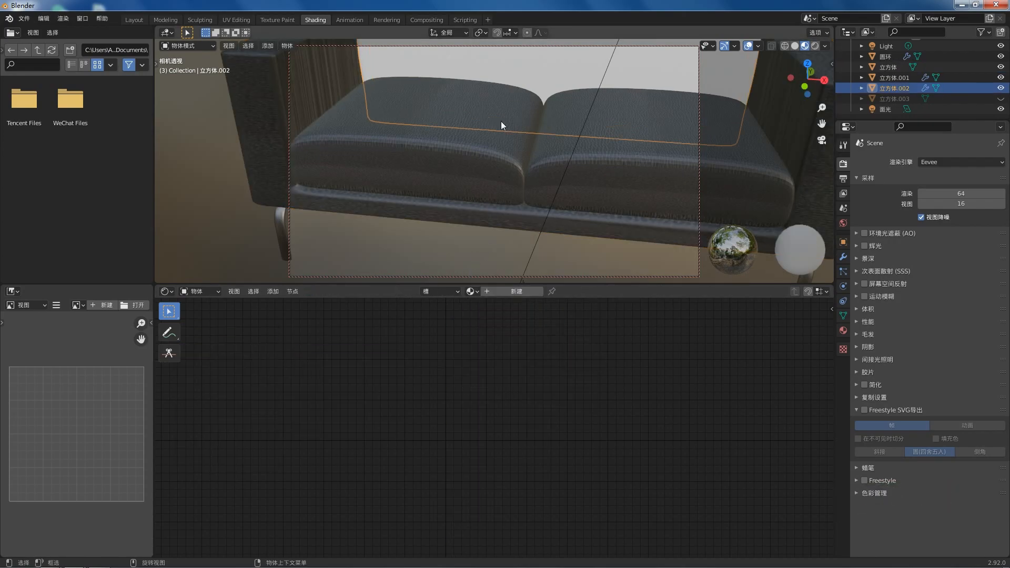
{"action": "left_click", "coordinate": [472, 292]}
{"action": "left_click", "coordinate": [481, 382]}
{"action": "scroll", "coordinate": [440, 237], "scroll_direction": "down", "scroll_amount": 4}
{"action": "mouse_move", "coordinate": [440, 237]}
{"action": "middle_mouse_down"}
{"action": "mouse_move", "coordinate": [505, 194]}
{"action": "mouse_move", "coordinate": [488, 186]}
{"action": "mouse_move", "coordinate": [441, 198]}
{"action": "mouse_move", "coordinate": [442, 223]}
{"action": "middle_mouse_up"}
{"action": "scroll", "coordinate": [508, 148], "scroll_direction": "up", "scroll_amount": 3}
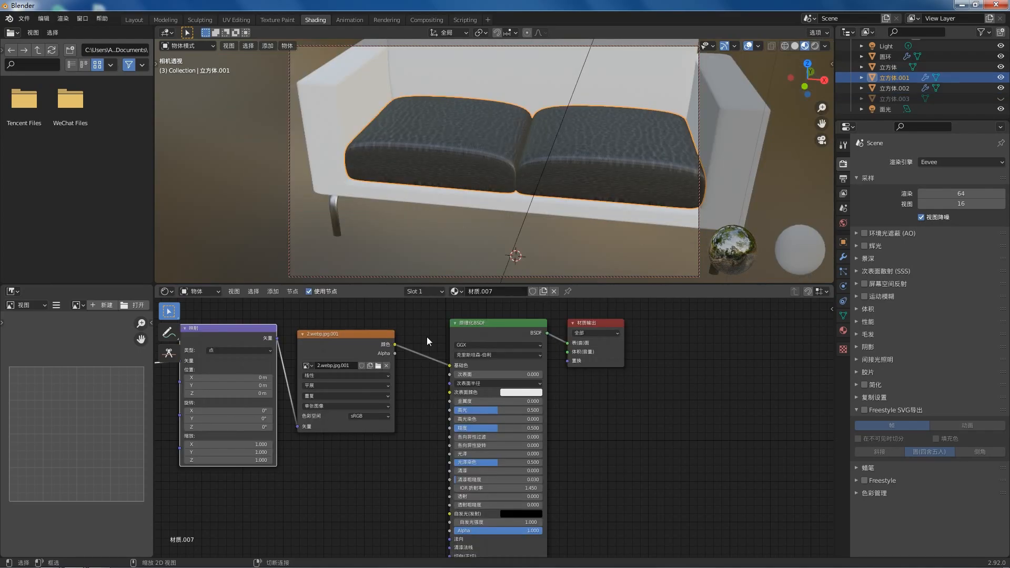
- Assign material 材质.007 to the backrest and sofa frame, and replace the leather texture's mapping nodes, scaled 4.9 along X and 2.3 along Y
{"action": "key", "text": "x"}
{"action": "left_click", "coordinate": [541, 103]}
{"action": "left_click", "coordinate": [469, 291]}
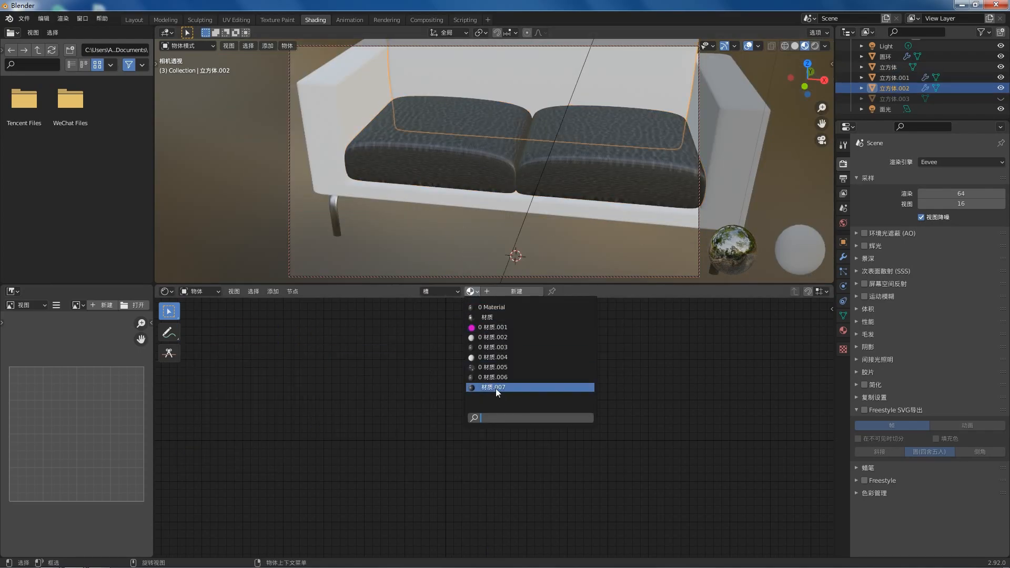
{"action": "left_click", "coordinate": [496, 390]}
{"action": "left_click", "coordinate": [397, 185]}
{"action": "left_click", "coordinate": [471, 291]}
{"action": "left_click", "coordinate": [480, 388]}
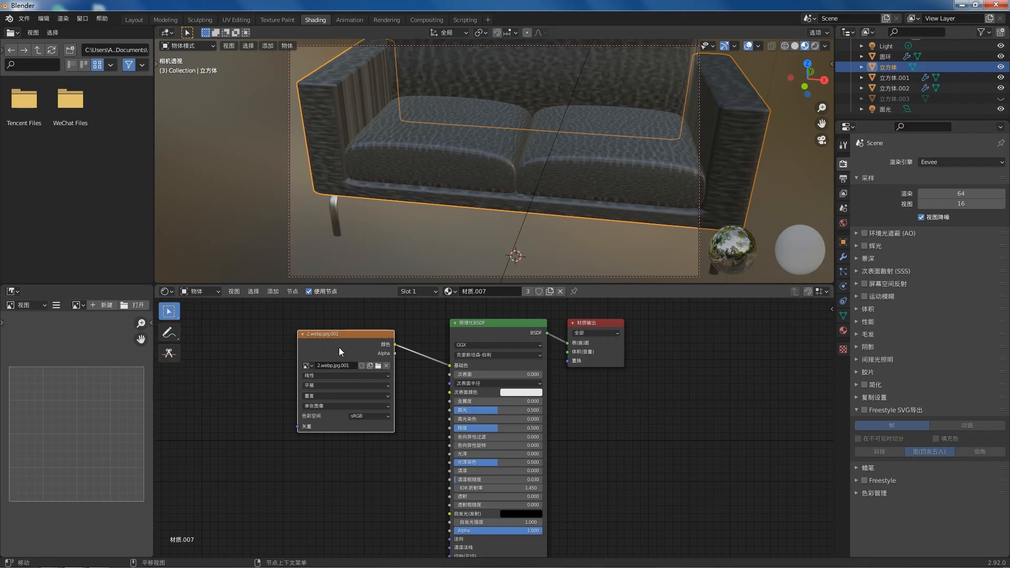
{"action": "key", "text": "ctrl+t"}
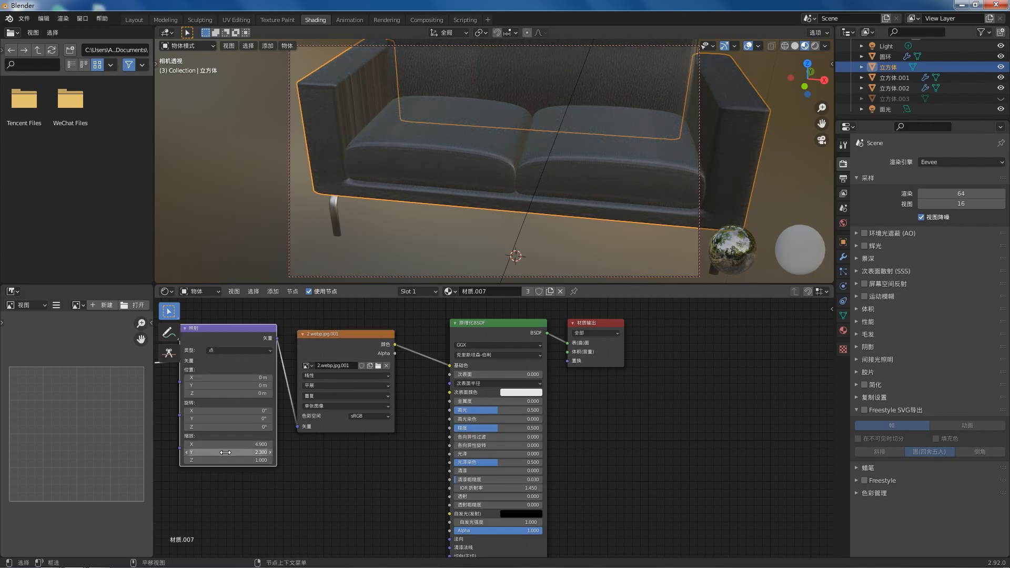
- Switch to the UV Editing workspace and unwrap the inner side faces of both sofa armrests
{"action": "left_click", "coordinate": [236, 20]}
{"action": "scroll", "coordinate": [668, 137], "scroll_direction": "down", "scroll_amount": 2}
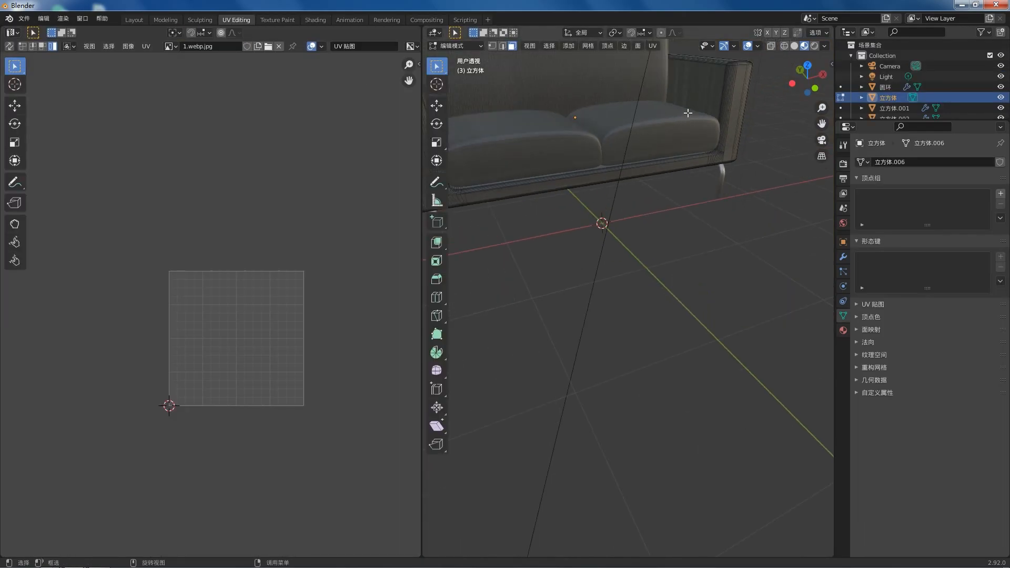
{"action": "left_click", "coordinate": [695, 95]}
{"action": "scroll", "coordinate": [644, 191], "scroll_direction": "down", "scroll_amount": 1}
{"action": "middle_click_drag", "start_coordinate": [644, 191], "coordinate": [542, 326]}
{"action": "left_click", "coordinate": [619, 167], "text": "shift"}
{"action": "left_click", "coordinate": [653, 46]}
{"action": "left_click", "coordinate": [659, 56]}
{"action": "scroll", "coordinate": [637, 163], "scroll_direction": "up", "scroll_amount": 2}
{"action": "scroll", "coordinate": [638, 163], "scroll_direction": "up", "scroll_amount": 2}
{"action": "scroll", "coordinate": [555, 205], "scroll_direction": "up", "scroll_amount": 4}
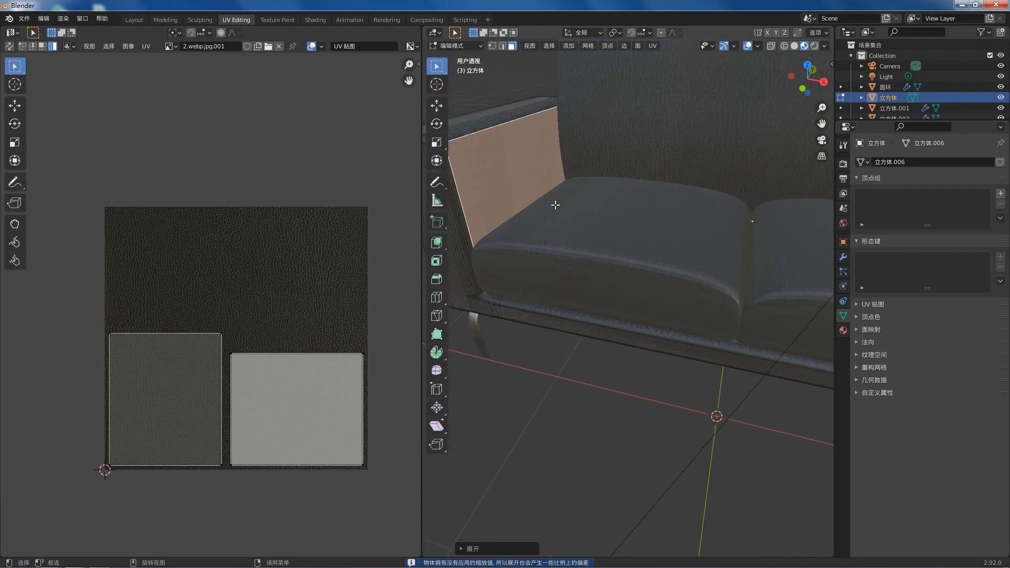
- Scale the UV island of the left armrest's inner face to adjust its leather grain
{"action": "left_click", "coordinate": [606, 369]}
{"action": "scroll", "coordinate": [506, 198], "scroll_direction": "up", "scroll_amount": 1}
{"action": "left_click", "coordinate": [539, 153]}
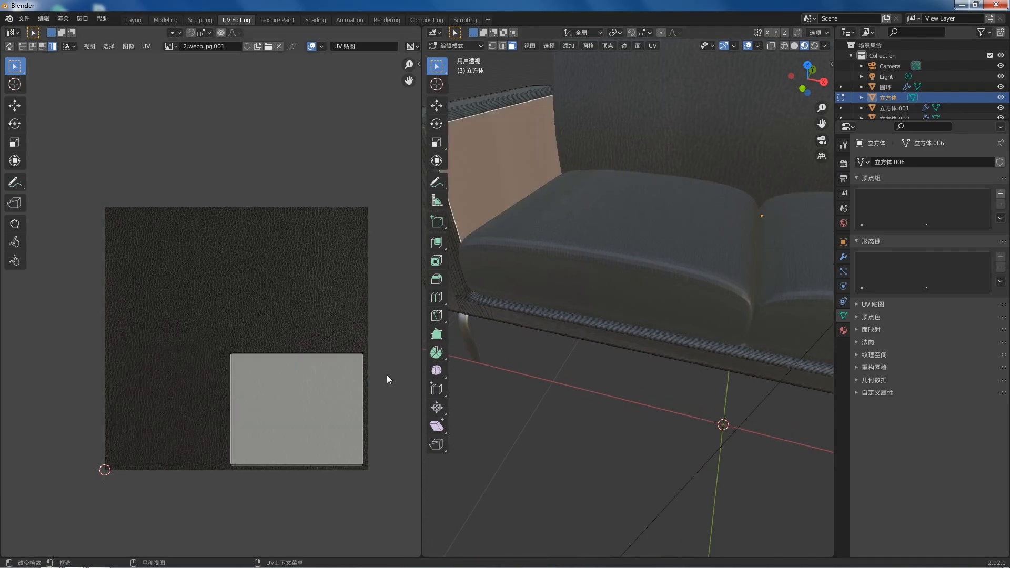
{"action": "key", "text": "s"}
{"action": "left_click", "coordinate": [345, 408]}
{"action": "left_click", "coordinate": [511, 228]}
{"action": "scroll", "coordinate": [505, 229], "scroll_direction": "down", "scroll_amount": 1}
{"action": "middle_click_drag", "start_coordinate": [500, 229], "coordinate": [783, 239]}
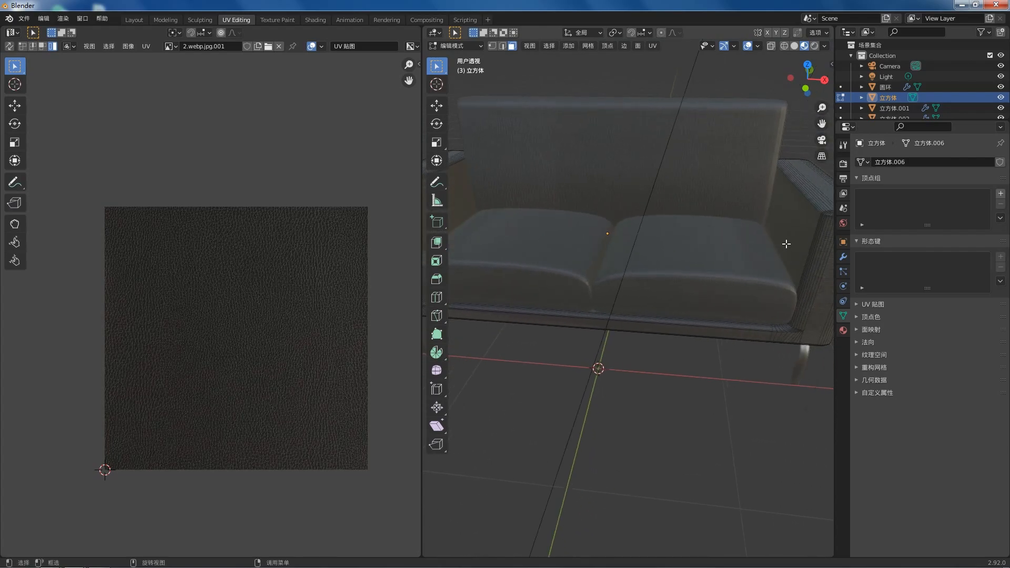
- Select every face of the sofa frame in front view and unwrap the whole mesh
{"action": "left_click", "coordinate": [804, 266]}
{"action": "scroll", "coordinate": [680, 289], "scroll_direction": "down", "scroll_amount": 2}
{"action": "key", "text": "KP_1"}
{"action": "scroll", "coordinate": [710, 235], "scroll_direction": "down", "scroll_amount": 7}
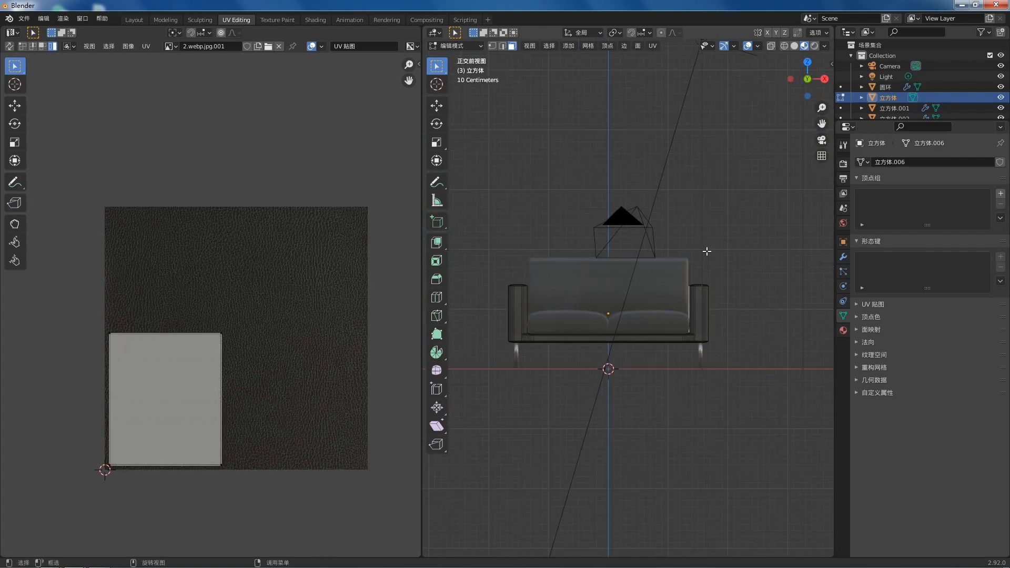
{"action": "key", "text": "a"}
{"action": "scroll", "coordinate": [565, 290], "scroll_direction": "up", "scroll_amount": 4}
{"action": "left_click", "coordinate": [652, 46]}
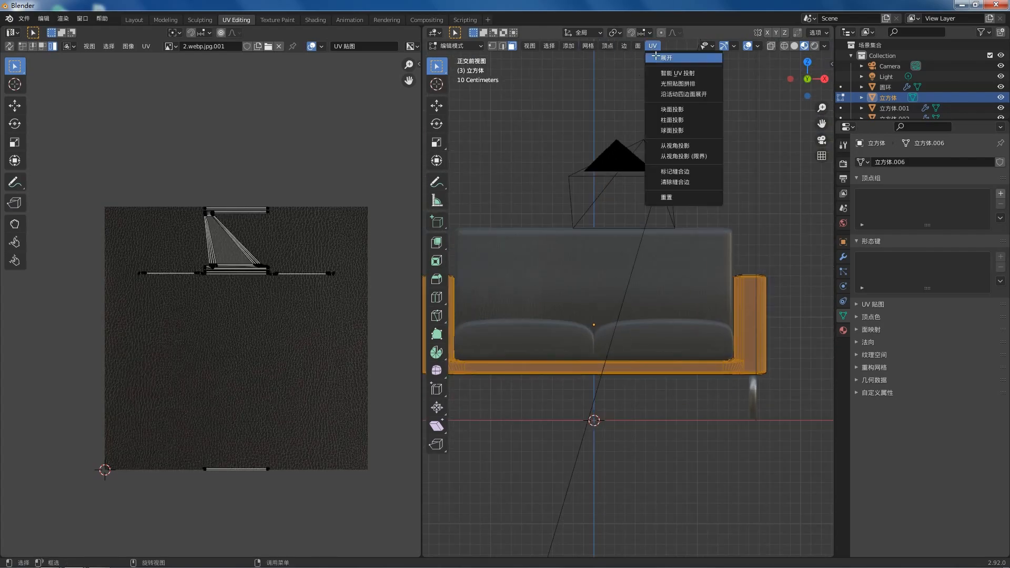
{"action": "left_click", "coordinate": [664, 58]}
{"action": "scroll", "coordinate": [640, 319], "scroll_direction": "up", "scroll_amount": 4}
{"action": "scroll", "coordinate": [641, 320], "scroll_direction": "up", "scroll_amount": 4}
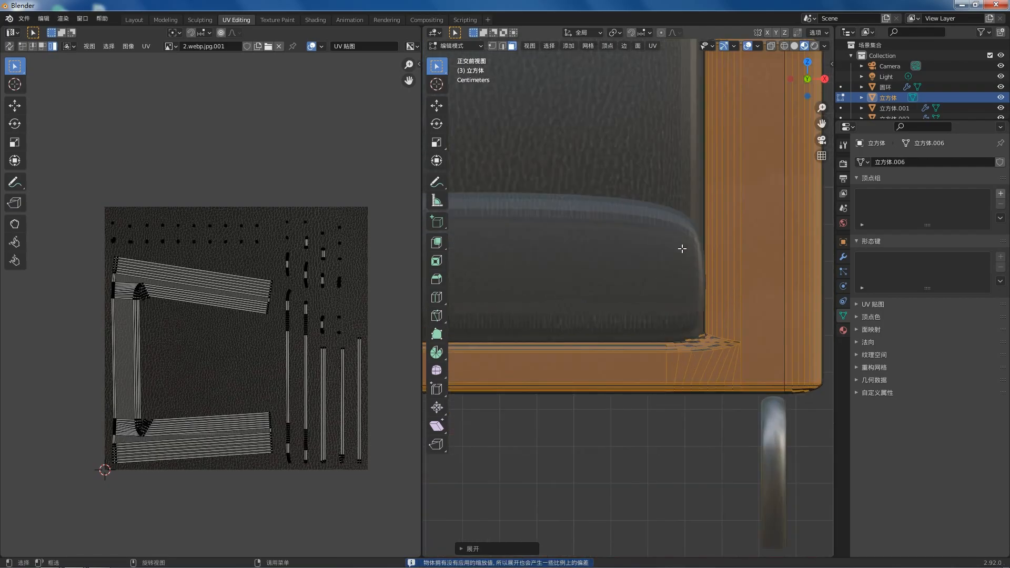
- Stretch the UV island of the right armrest's front face along Y
{"action": "key", "text": "alt+a"}
{"action": "left_click", "coordinate": [759, 259]}
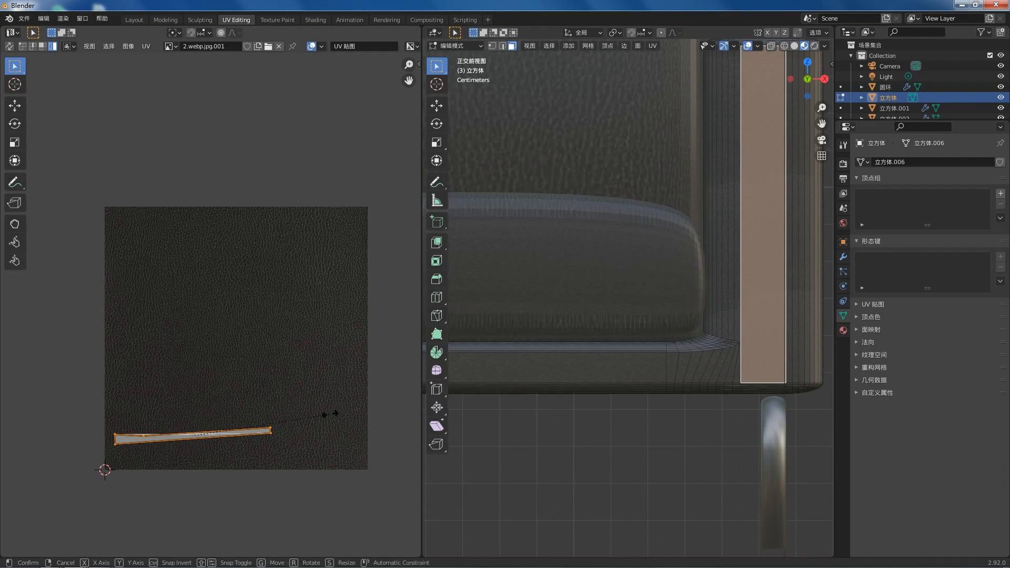
{"action": "key", "text": "y"}
{"action": "left_click", "coordinate": [321, 470]}
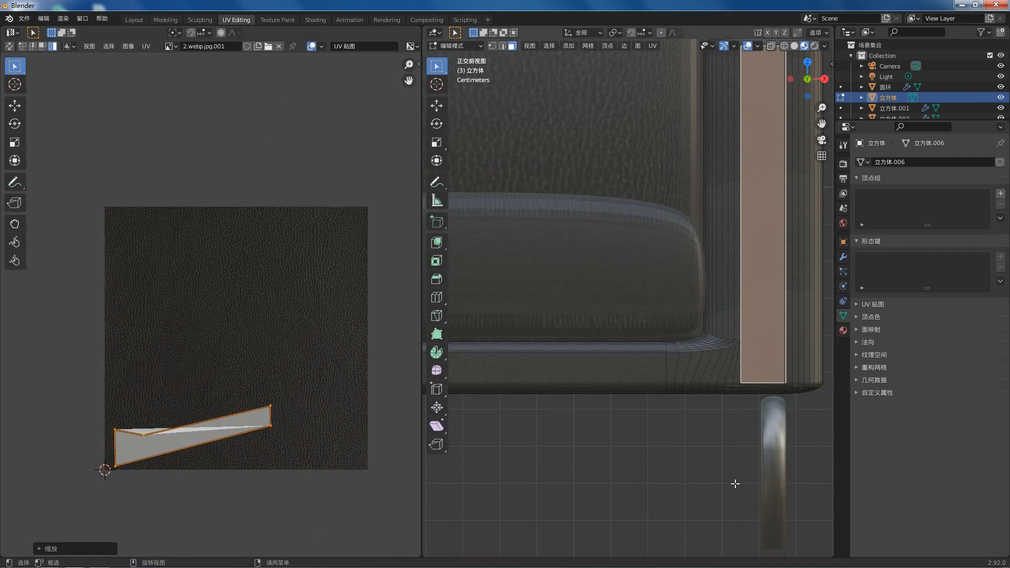
{"action": "key", "text": "alt+a"}
- Box-select the top faces of the left armrest in top view and unwrap them
{"action": "scroll", "coordinate": [740, 266], "scroll_direction": "down", "scroll_amount": 2}
{"action": "middle_click_drag", "start_coordinate": [624, 329], "coordinate": [512, 332]}
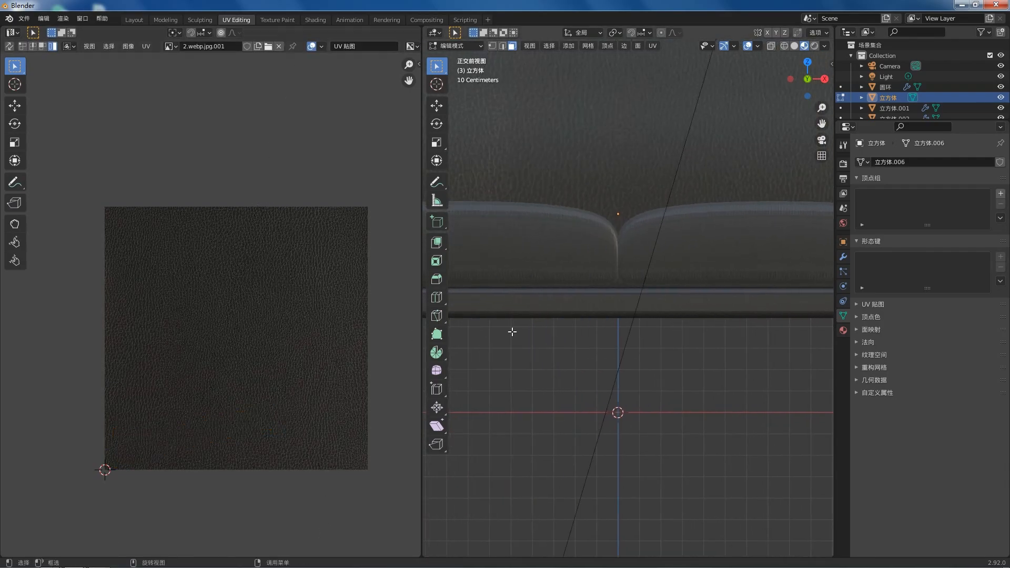
{"action": "middle_click_drag", "start_coordinate": [568, 273], "coordinate": [645, 297]}
{"action": "key", "text": "b"}
{"action": "left_click_drag", "start_coordinate": [571, 264], "coordinate": [653, 307]}
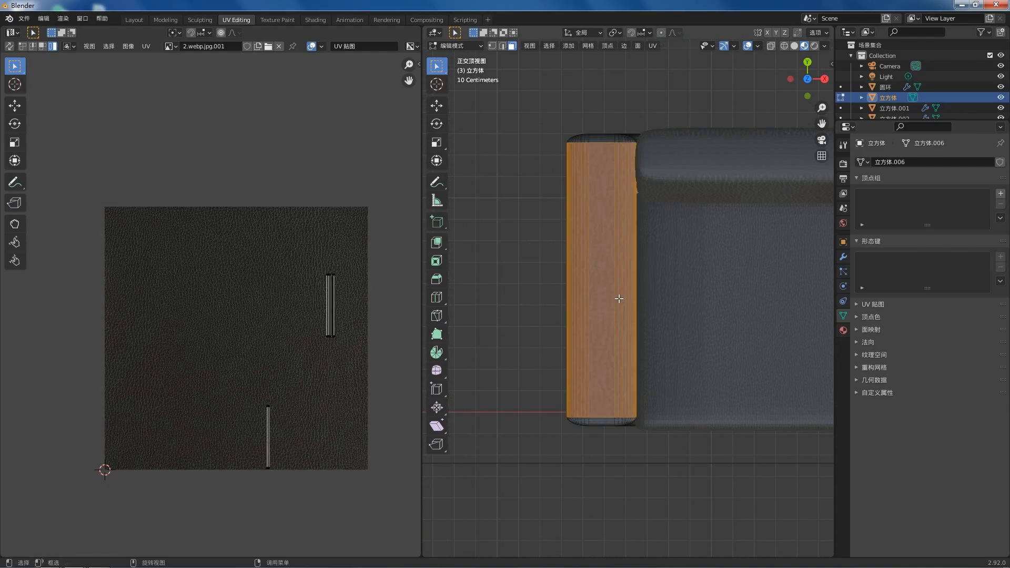
{"action": "left_click_drag", "start_coordinate": [606, 272], "coordinate": [532, 243]}
{"action": "left_click", "coordinate": [652, 46]}
{"action": "left_click", "coordinate": [663, 56]}
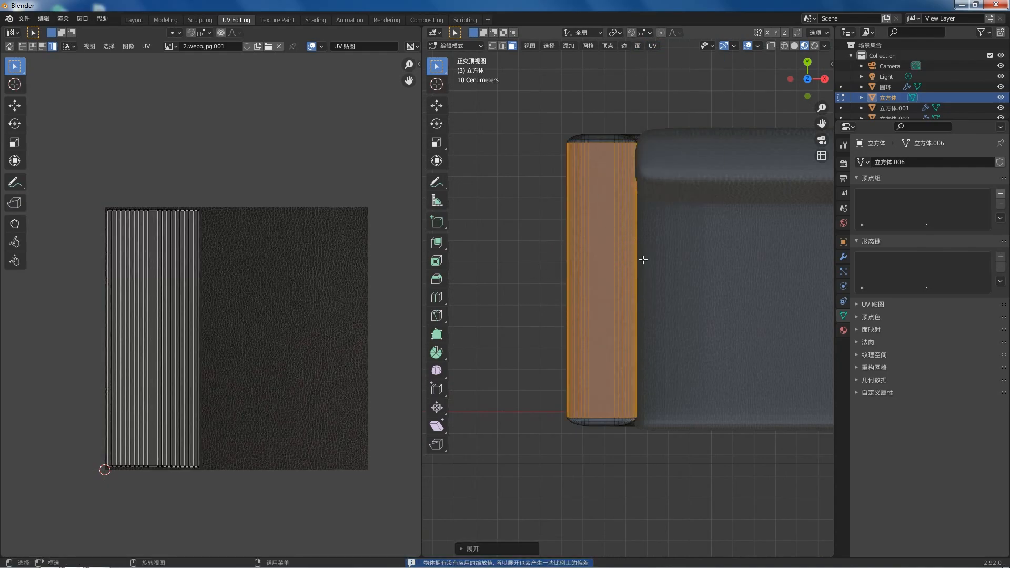
- Unwrap the top faces of the right armrest and finish editing the sofa frame
{"action": "scroll", "coordinate": [636, 263], "scroll_direction": "up", "scroll_amount": 3}
{"action": "scroll", "coordinate": [637, 273], "scroll_direction": "down", "scroll_amount": 2}
{"action": "scroll", "coordinate": [647, 316], "scroll_direction": "down", "scroll_amount": 3}
{"action": "middle_click_drag", "start_coordinate": [648, 311], "coordinate": [338, 286], "text": "shift"}
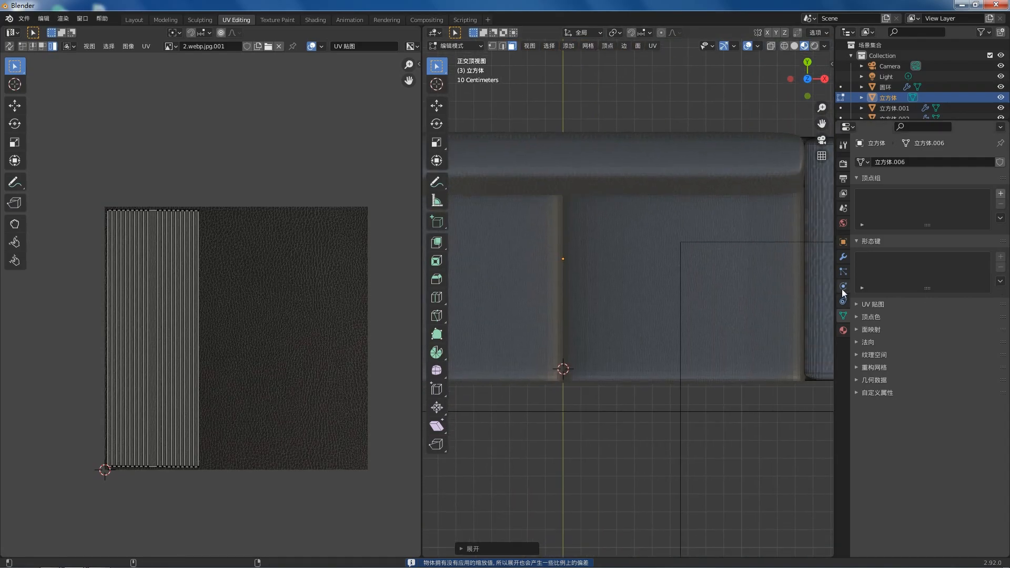
{"action": "middle_click_drag", "start_coordinate": [818, 295], "coordinate": [621, 297], "text": "shift"}
{"action": "scroll", "coordinate": [656, 284], "scroll_direction": "up", "scroll_amount": 2}
{"action": "left_click_drag", "start_coordinate": [730, 329], "coordinate": [598, 257]}
{"action": "left_click", "coordinate": [652, 46]}
{"action": "left_click", "coordinate": [658, 58]}
{"action": "left_click", "coordinate": [711, 201]}
{"action": "scroll", "coordinate": [688, 107], "scroll_direction": "down", "scroll_amount": 2}
{"action": "middle_click_drag", "start_coordinate": [688, 107], "coordinate": [624, 270]}
{"action": "key", "text": "Tab"}
- Open the seat cushion mesh for editing and unwrap two of its neighbouring faces together
{"action": "left_click", "coordinate": [519, 232]}
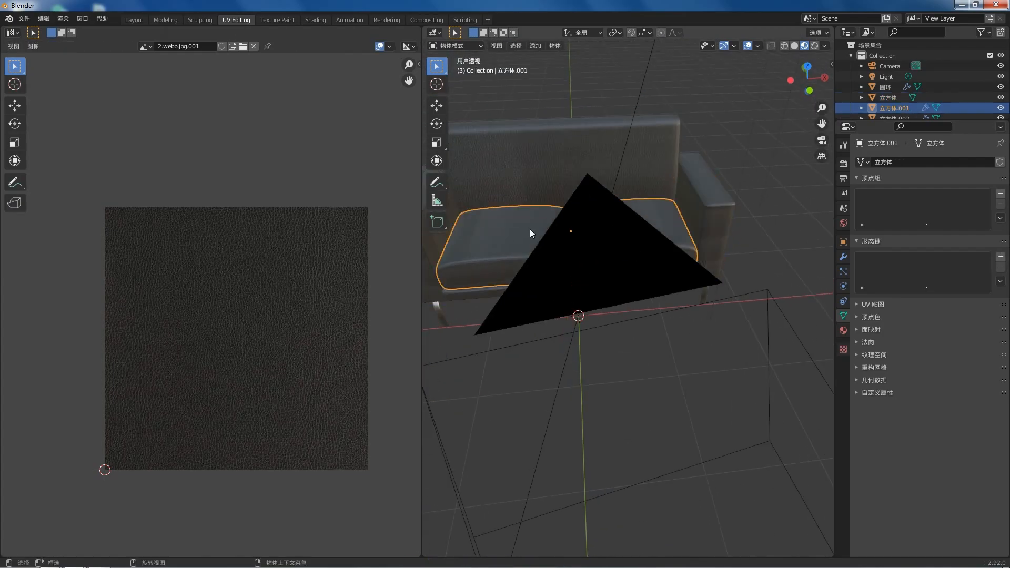
{"action": "middle_click_drag", "start_coordinate": [519, 232], "coordinate": [641, 118]}
{"action": "key", "text": "Tab"}
{"action": "scroll", "coordinate": [559, 275], "scroll_direction": "up", "scroll_amount": 2}
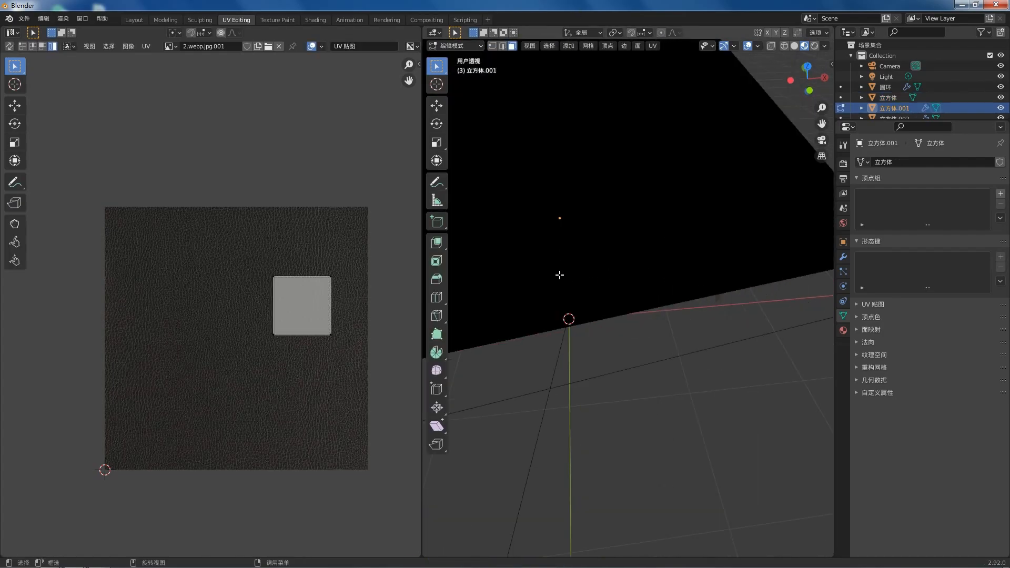
{"action": "scroll", "coordinate": [559, 275], "scroll_direction": "down", "scroll_amount": 2}
{"action": "middle_click_drag", "start_coordinate": [554, 283], "coordinate": [671, 275], "text": "shift"}
{"action": "scroll", "coordinate": [679, 252], "scroll_direction": "up", "scroll_amount": 5}
{"action": "middle_click_drag", "start_coordinate": [683, 221], "coordinate": [521, 281], "text": "shift"}
{"action": "scroll", "coordinate": [522, 281], "scroll_direction": "up", "scroll_amount": 1}
{"action": "middle_click_drag", "start_coordinate": [729, 259], "coordinate": [721, 285]}
{"action": "left_click", "coordinate": [720, 285]}
{"action": "left_click", "coordinate": [737, 294], "text": "shift"}
{"action": "scroll", "coordinate": [683, 290], "scroll_direction": "down", "scroll_amount": 2}
{"action": "middle_click_drag", "start_coordinate": [488, 289], "coordinate": [598, 262], "text": "shift"}
{"action": "left_click", "coordinate": [652, 45]}
{"action": "left_click", "coordinate": [665, 58]}
- Unwrap the left seat cushion's front face on its own and shrink its UV island
{"action": "scroll", "coordinate": [657, 273], "scroll_direction": "up", "scroll_amount": 3}
{"action": "middle_click_drag", "start_coordinate": [668, 233], "coordinate": [619, 178]}
{"action": "left_click", "coordinate": [602, 131]}
{"action": "left_click", "coordinate": [652, 46]}
{"action": "left_click", "coordinate": [666, 57]}
{"action": "key", "text": "alt+a"}
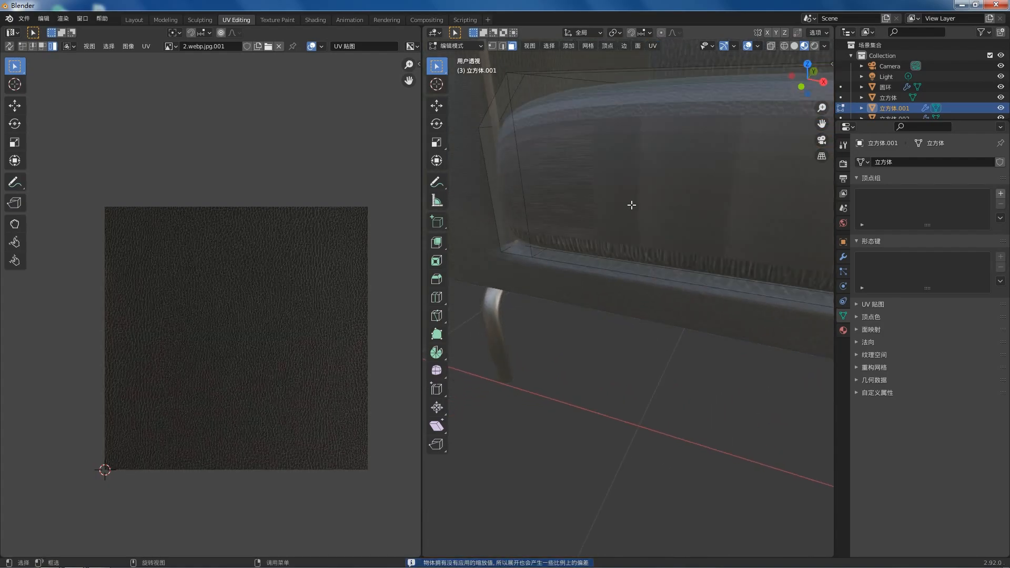
{"action": "scroll", "coordinate": [640, 203], "scroll_direction": "down", "scroll_amount": 2}
{"action": "left_click", "coordinate": [674, 222]}
{"action": "key", "text": "s"}
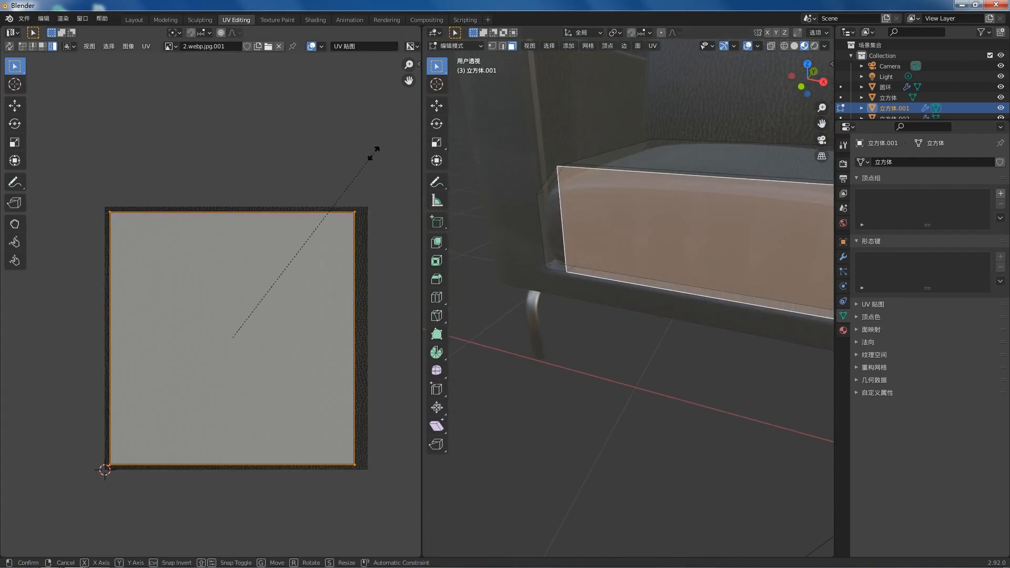
{"action": "left_click", "coordinate": [277, 278]}
{"action": "key", "text": "alt+a"}
- Resize the UV island of the narrow face at the cushion's outer front corner, stretching it along Y
{"action": "middle_click_drag", "start_coordinate": [647, 300], "coordinate": [509, 203]}
{"action": "left_click", "coordinate": [537, 198]}
{"action": "key", "text": "a"}
{"action": "key", "text": "s"}
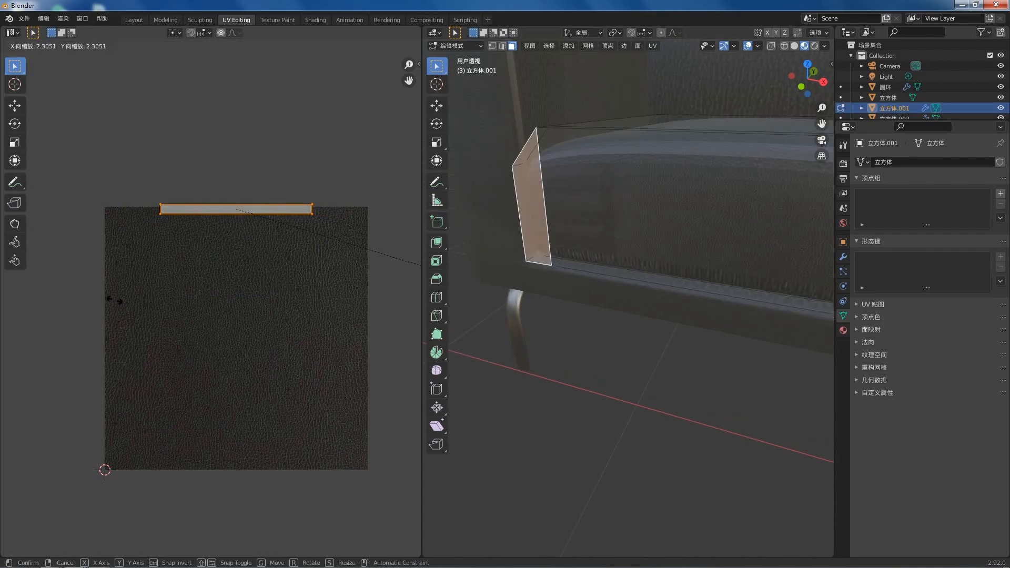
{"action": "left_click", "coordinate": [408, 268]}
{"action": "key", "text": "s"}
{"action": "key", "text": "y"}
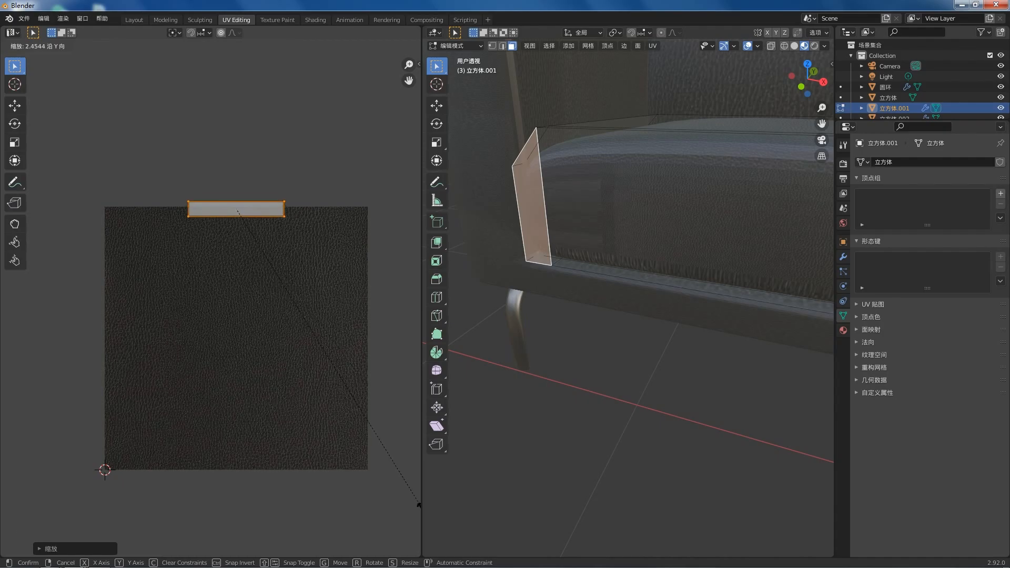
{"action": "left_click", "coordinate": [236, 434]}
{"action": "key", "text": "s"}
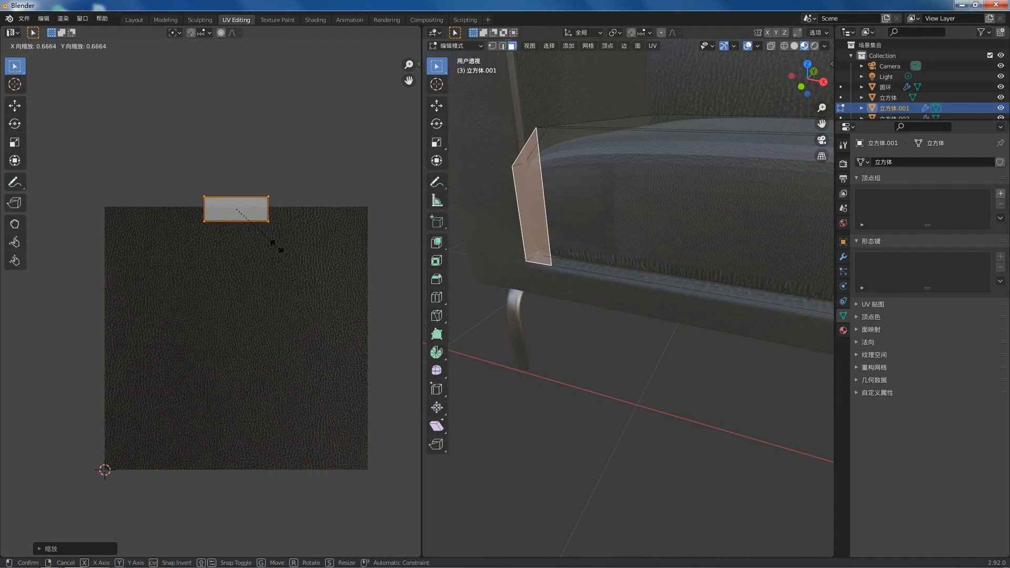
{"action": "left_click", "coordinate": [277, 246]}
- Stretch the UV island of the narrow face at the cushion's inner front corner along Y
{"action": "scroll", "coordinate": [340, 259], "scroll_direction": "down", "scroll_amount": 3}
{"action": "scroll", "coordinate": [340, 259], "scroll_direction": "up", "scroll_amount": 3}
{"action": "middle_click_drag", "start_coordinate": [526, 263], "coordinate": [478, 223]}
{"action": "key", "text": "a"}
{"action": "key", "text": "s"}
{"action": "key", "text": "y"}
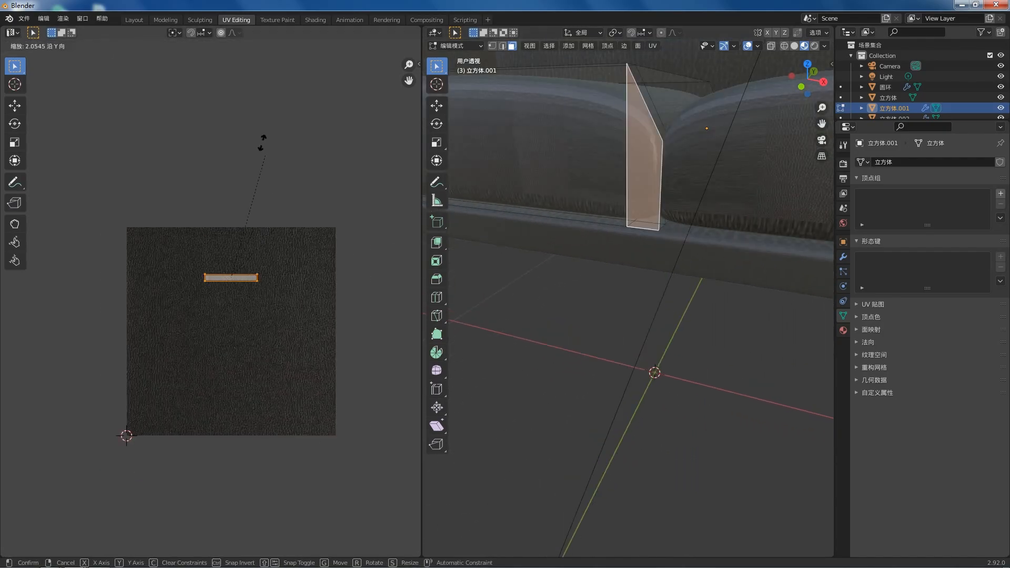
{"action": "left_click", "coordinate": [296, 196]}
- Stretch the UV islands of the cushion's lower faces along Y and enlarge them
{"action": "middle_click_drag", "start_coordinate": [620, 247], "coordinate": [620, 195]}
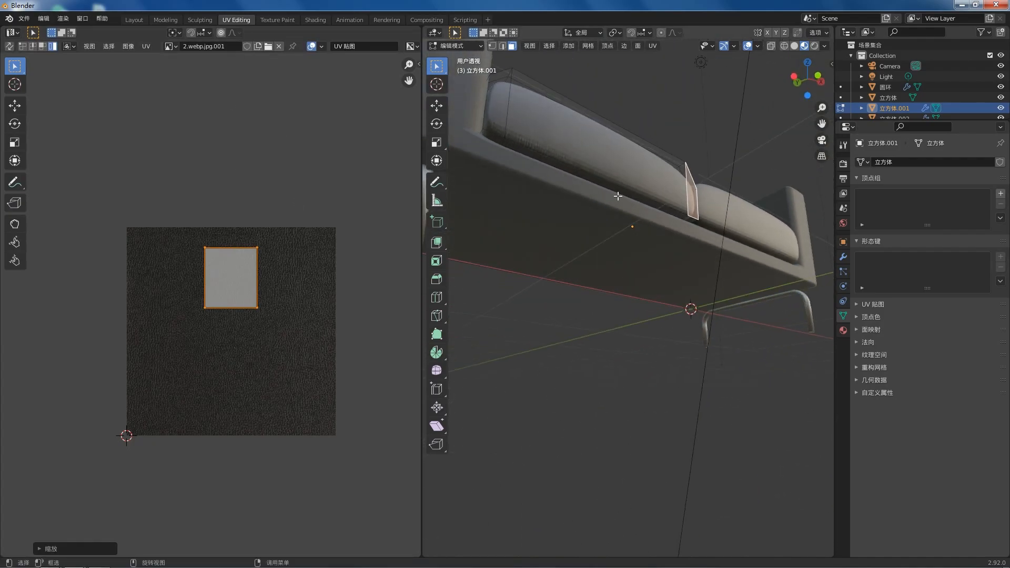
{"action": "left_click", "coordinate": [601, 183]}
{"action": "middle_click_drag", "start_coordinate": [688, 219], "coordinate": [473, 274]}
{"action": "key", "text": "a"}
{"action": "key", "text": "s"}
{"action": "key", "text": "y"}
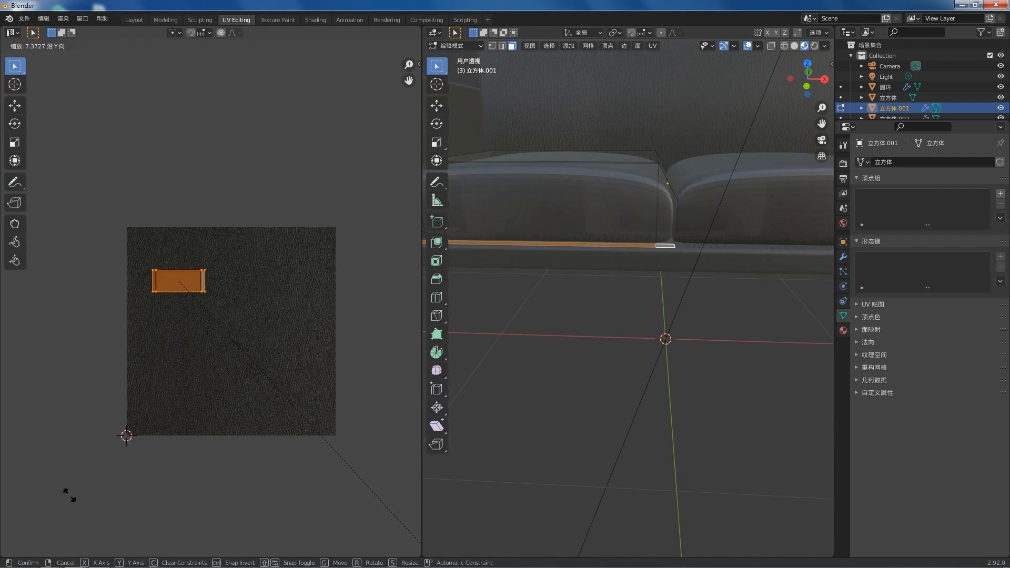
{"action": "left_click", "coordinate": [6, 403]}
{"action": "key", "text": "s"}
{"action": "left_click", "coordinate": [345, 413]}
{"action": "scroll", "coordinate": [638, 221], "scroll_direction": "down", "scroll_amount": 3}
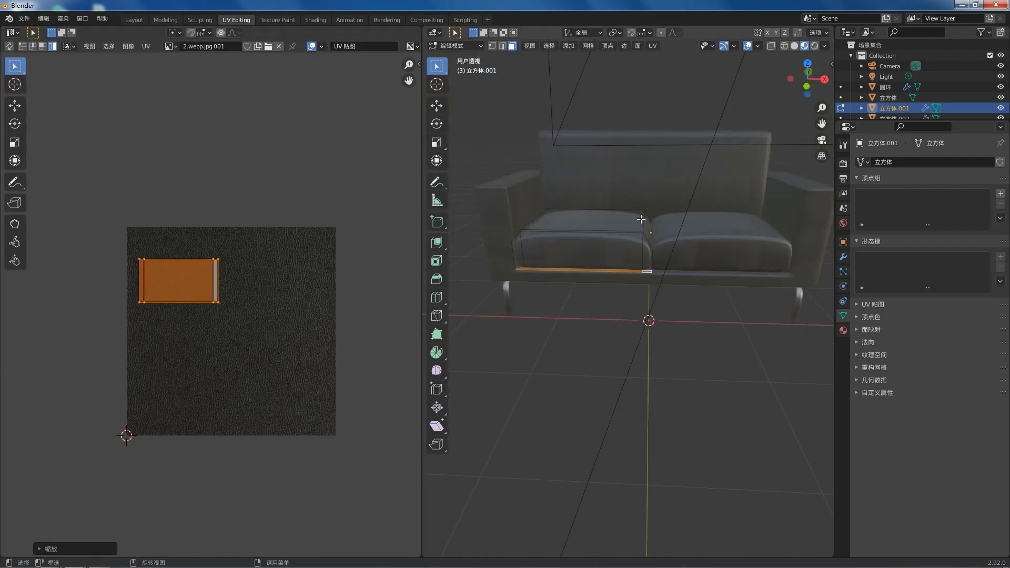
- Scale the UV island of the narrow strip along the left cushion's upper front edge
{"action": "middle_click_drag", "start_coordinate": [638, 221], "coordinate": [611, 297]}
{"action": "scroll", "coordinate": [717, 291], "scroll_direction": "up", "scroll_amount": 4}
{"action": "scroll", "coordinate": [716, 291], "scroll_direction": "up", "scroll_amount": 2}
{"action": "key", "text": "ctrl+z"}
{"action": "left_click_drag", "start_coordinate": [171, 339], "coordinate": [128, 241]}
{"action": "key", "text": "s"}
{"action": "left_click", "coordinate": [388, 310]}
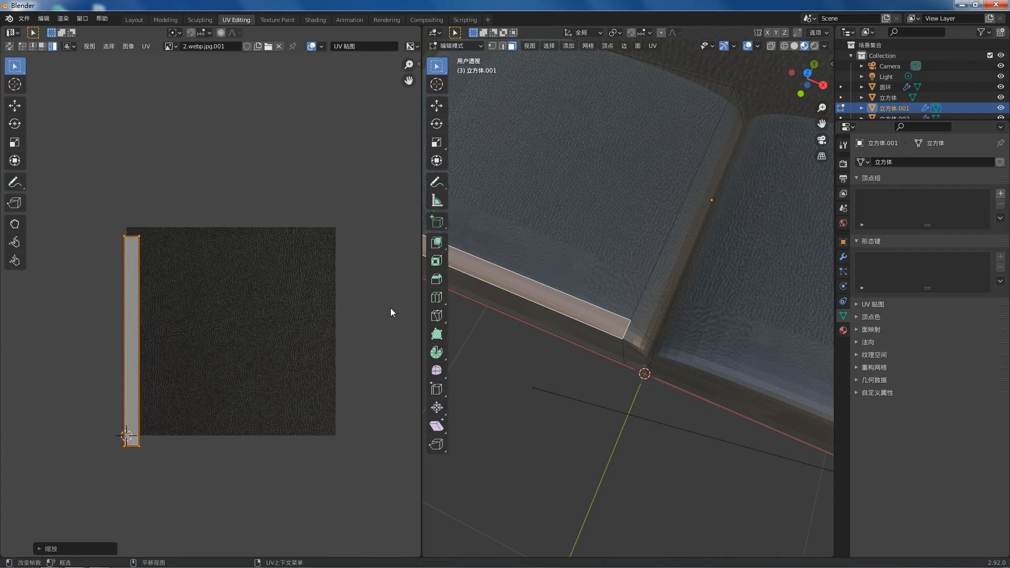
- Scale the UV island of the small face at the inner end of the cushion's upper front edge
{"action": "scroll", "coordinate": [590, 243], "scroll_direction": "down", "scroll_amount": 4}
{"action": "scroll", "coordinate": [573, 304], "scroll_direction": "up", "scroll_amount": 3}
{"action": "left_click", "coordinate": [635, 323]}
{"action": "left_click_drag", "start_coordinate": [154, 247], "coordinate": [100, 190]}
{"action": "key", "text": "s"}
{"action": "left_click", "coordinate": [348, 306]}
{"action": "middle_click_drag", "start_coordinate": [536, 261], "coordinate": [655, 256], "text": "shift"}
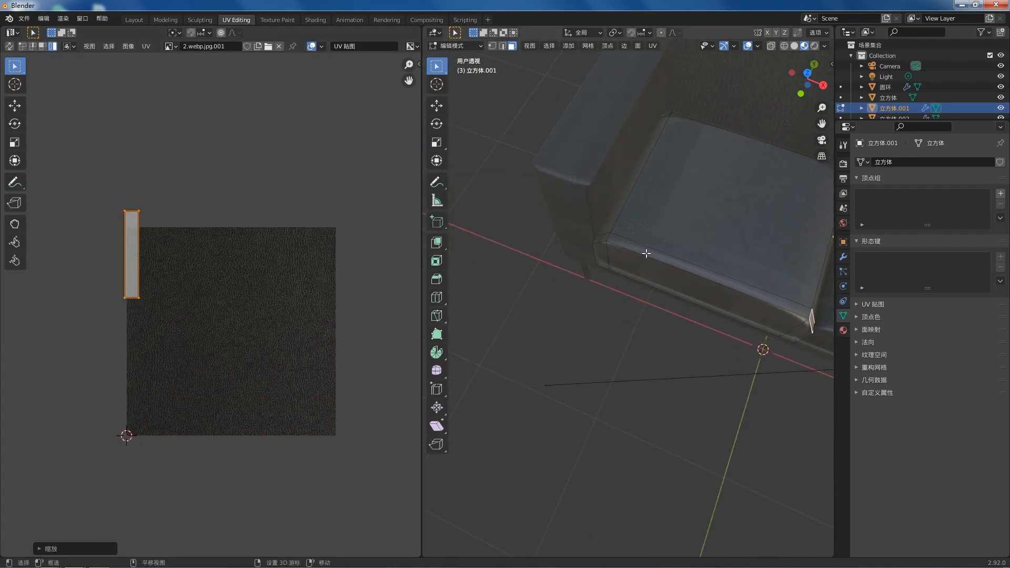
- Enlarge the UV island of the small face at the cushion's outer upper corner by about 2.6 times
{"action": "left_click", "coordinate": [603, 238]}
{"action": "key", "text": "s"}
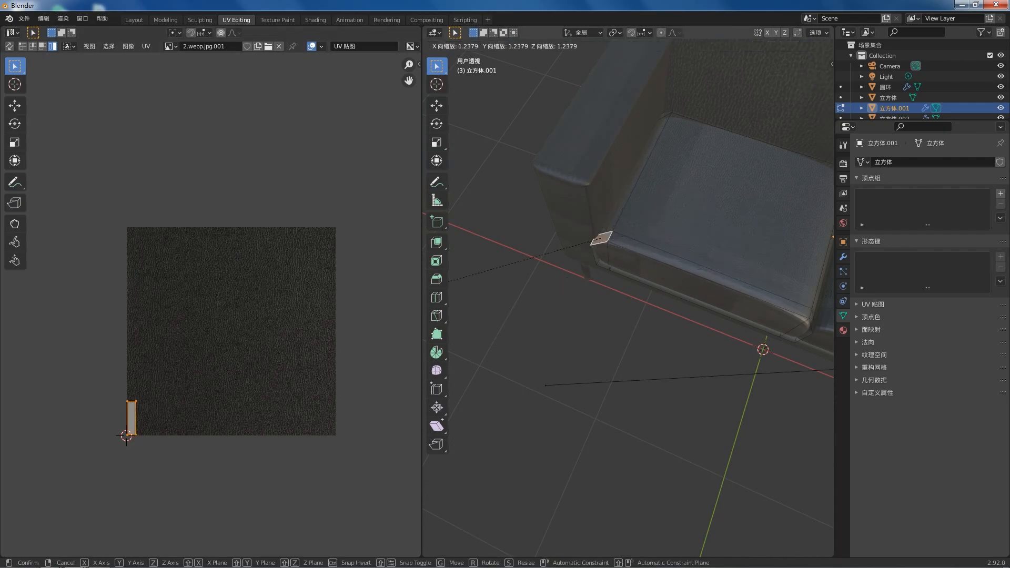
{"action": "right_click", "coordinate": [476, 258]}
{"action": "key", "text": "s"}
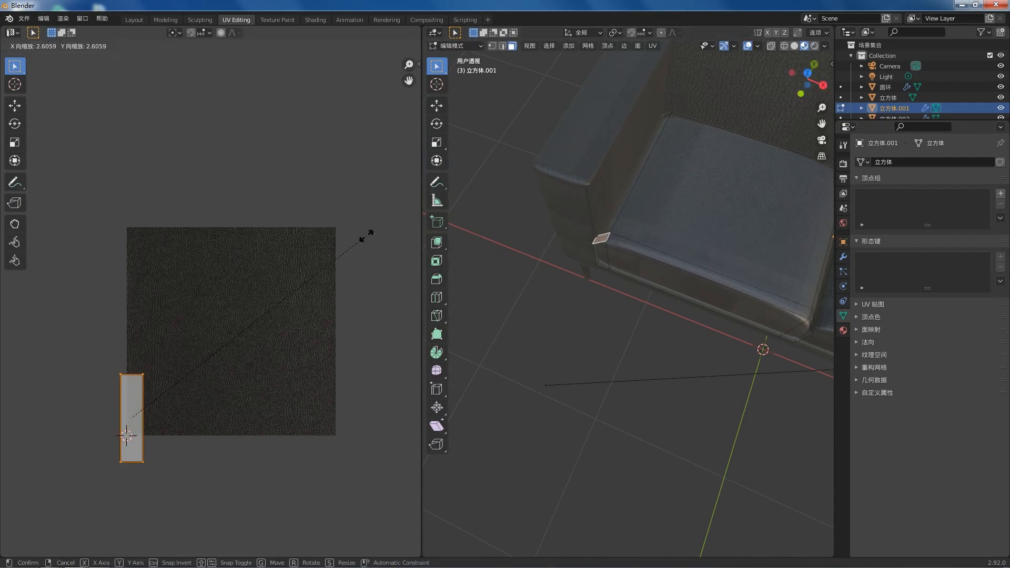
{"action": "left_click", "coordinate": [365, 232]}
- Reduce the UV island of the cushion's front face and move it up and left on the leather image
{"action": "middle_click_drag", "start_coordinate": [577, 176], "coordinate": [550, 239]}
{"action": "left_click", "coordinate": [638, 224]}
{"action": "scroll", "coordinate": [620, 233], "scroll_direction": "down", "scroll_amount": 1}
{"action": "left_click", "coordinate": [480, 266]}
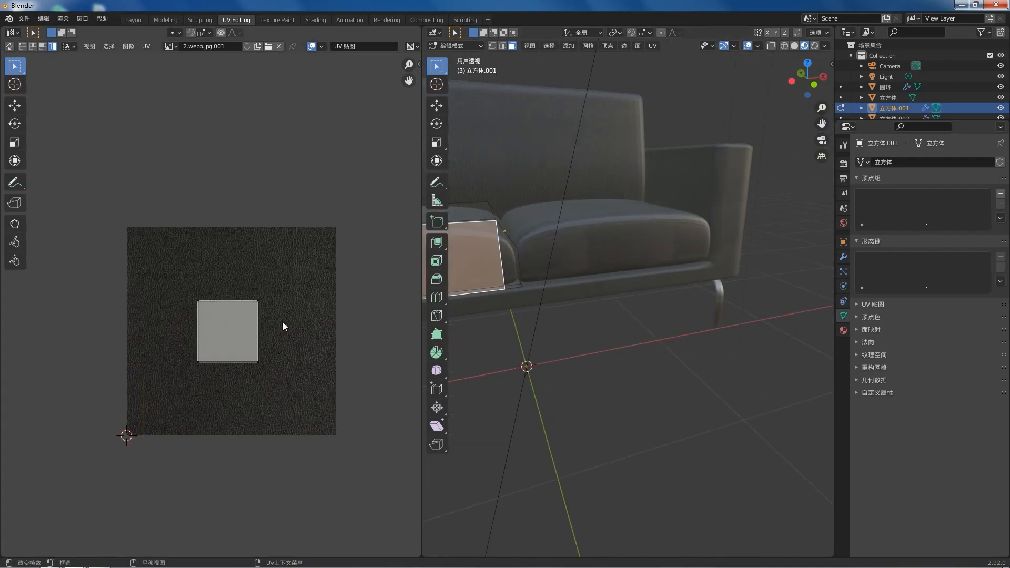
{"action": "key", "text": "s"}
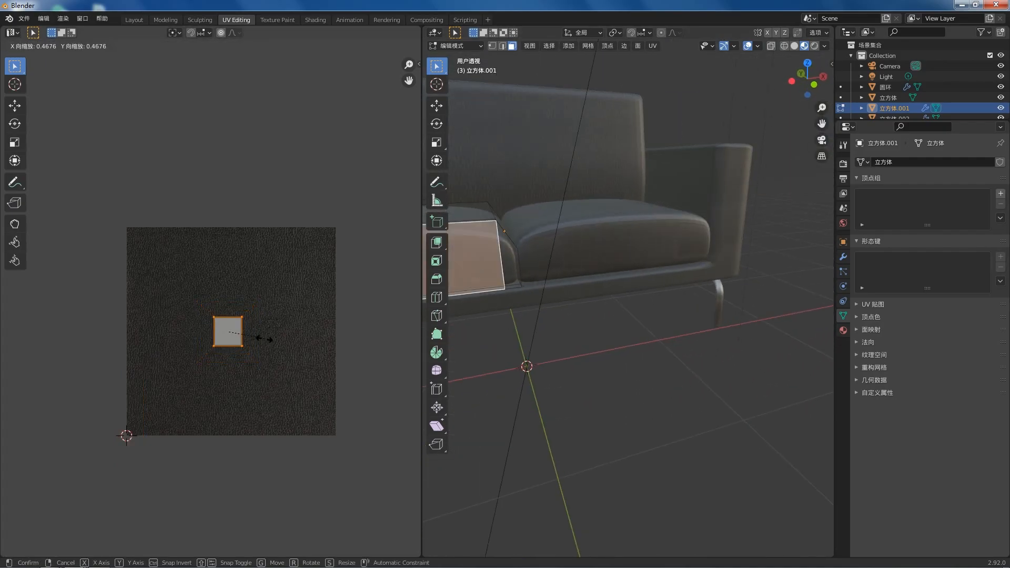
{"action": "left_click", "coordinate": [293, 325]}
{"action": "key", "text": "g"}
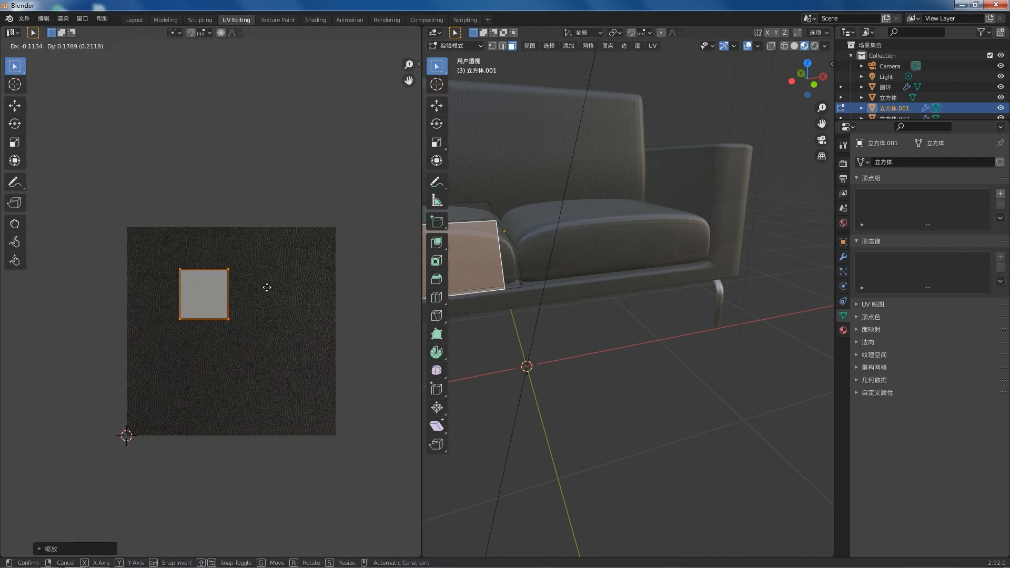
{"action": "left_click", "coordinate": [257, 284]}
{"action": "scroll", "coordinate": [523, 348], "scroll_direction": "down", "scroll_amount": 4}
{"action": "middle_click_drag", "start_coordinate": [658, 363], "coordinate": [778, 367]}
{"action": "scroll", "coordinate": [636, 330], "scroll_direction": "up", "scroll_amount": 2}
{"action": "scroll", "coordinate": [736, 337], "scroll_direction": "down", "scroll_amount": 1}
{"action": "left_click", "coordinate": [698, 304]}
{"action": "middle_click_drag", "start_coordinate": [698, 304], "coordinate": [676, 305]}
{"action": "scroll", "coordinate": [644, 266], "scroll_direction": "up", "scroll_amount": 4}
- Switch mesh editing to the sofa's backrest and UV-unwrap its faces from the front view
{"action": "key", "text": "Tab"}
{"action": "left_click", "coordinate": [634, 260]}
{"action": "key", "text": "Tab"}
{"action": "scroll", "coordinate": [627, 259], "scroll_direction": "up", "scroll_amount": 2}
{"action": "middle_click_drag", "start_coordinate": [625, 259], "coordinate": [608, 247]}
{"action": "key", "text": "KP_1"}
{"action": "scroll", "coordinate": [629, 252], "scroll_direction": "down", "scroll_amount": 2}
{"action": "scroll", "coordinate": [629, 253], "scroll_direction": "down", "scroll_amount": 2}
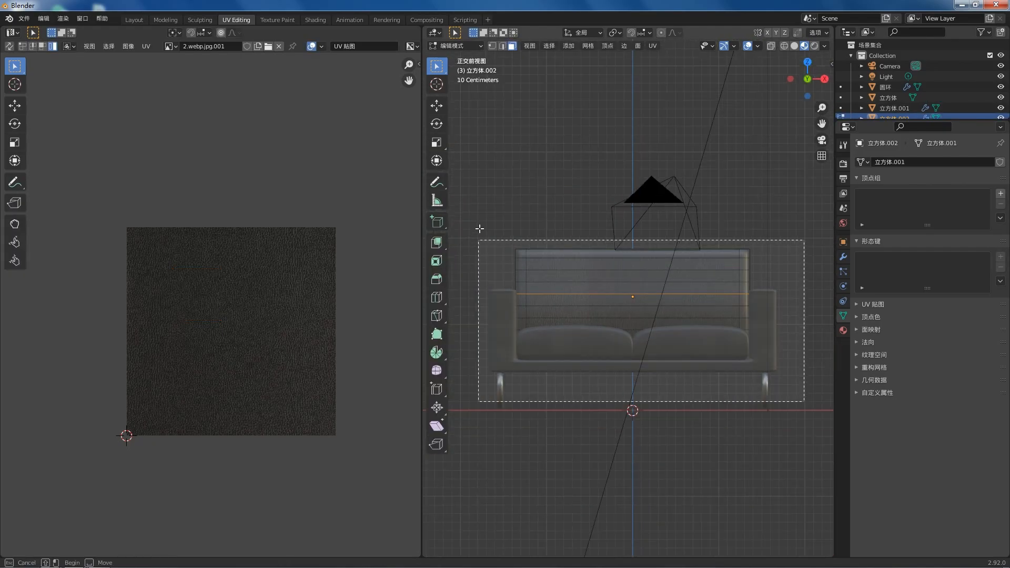
{"action": "key", "text": "a"}
{"action": "key", "text": "u"}
{"action": "left_click", "coordinate": [653, 55]}
- Unwrap the backrest's faces from the back view
{"action": "scroll", "coordinate": [614, 281], "scroll_direction": "up", "scroll_amount": 4}
{"action": "left_click", "coordinate": [508, 172]}
{"action": "middle_click_drag", "start_coordinate": [536, 183], "coordinate": [601, 221]}
{"action": "key", "text": "KP_1"}
{"action": "key", "text": "ctrl+KP_1"}
{"action": "scroll", "coordinate": [597, 219], "scroll_direction": "down", "scroll_amount": 5}
{"action": "key", "text": "a"}
{"action": "key", "text": "u"}
{"action": "left_click", "coordinate": [654, 55]}
- Box-select the backrest's faces from the top view and unwrap them
{"action": "key", "text": "alt+a"}
{"action": "scroll", "coordinate": [662, 299], "scroll_direction": "up", "scroll_amount": 5}
{"action": "key", "text": "KP_7"}
{"action": "scroll", "coordinate": [660, 289], "scroll_direction": "down", "scroll_amount": 4}
{"action": "left_click_drag", "start_coordinate": [793, 342], "coordinate": [499, 196]}
{"action": "left_click_drag", "start_coordinate": [766, 276], "coordinate": [451, 240]}
{"action": "left_click", "coordinate": [652, 46]}
{"action": "left_click", "coordinate": [657, 54]}
{"action": "scroll", "coordinate": [574, 165], "scroll_direction": "up", "scroll_amount": 5}
{"action": "middle_click_drag", "start_coordinate": [574, 164], "coordinate": [619, 230]}
{"action": "scroll", "coordinate": [619, 230], "scroll_direction": "up", "scroll_amount": 5}
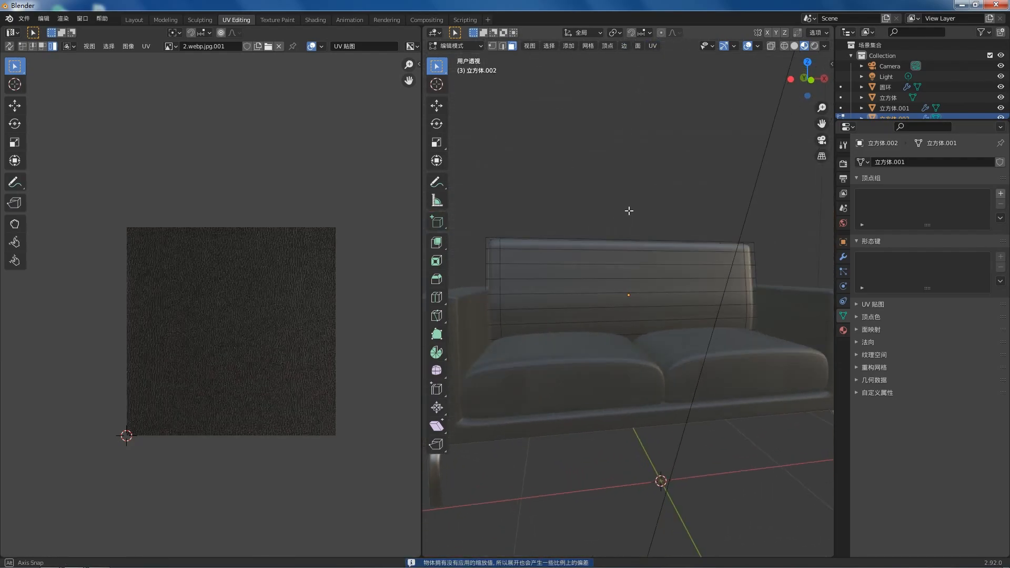
- Switch mesh editing to the sofa's armrest and base frame and unwrap all its faces
{"action": "key", "text": "Tab"}
{"action": "left_click", "coordinate": [686, 495]}
{"action": "key", "text": "Tab"}
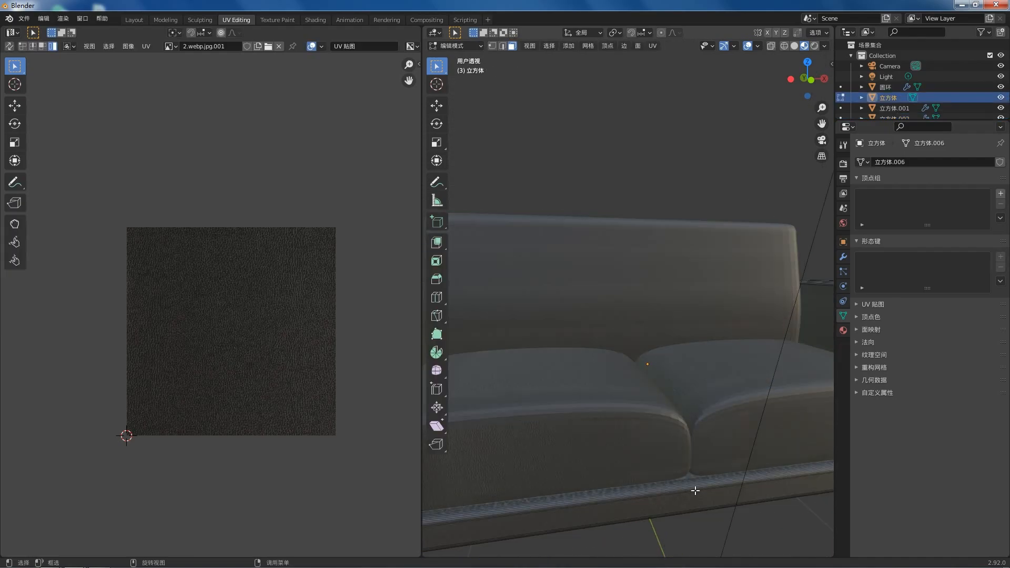
{"action": "key", "text": "a"}
{"action": "left_click", "coordinate": [653, 45]}
{"action": "left_click", "coordinate": [657, 54]}
{"action": "key", "text": "alt+a"}
- Select a face loop on the left armrest of the frame and unwrap it
{"action": "middle_click_drag", "start_coordinate": [721, 523], "coordinate": [674, 324]}
{"action": "scroll", "coordinate": [514, 345], "scroll_direction": "down", "scroll_amount": 1}
{"action": "scroll", "coordinate": [642, 293], "scroll_direction": "up", "scroll_amount": 6}
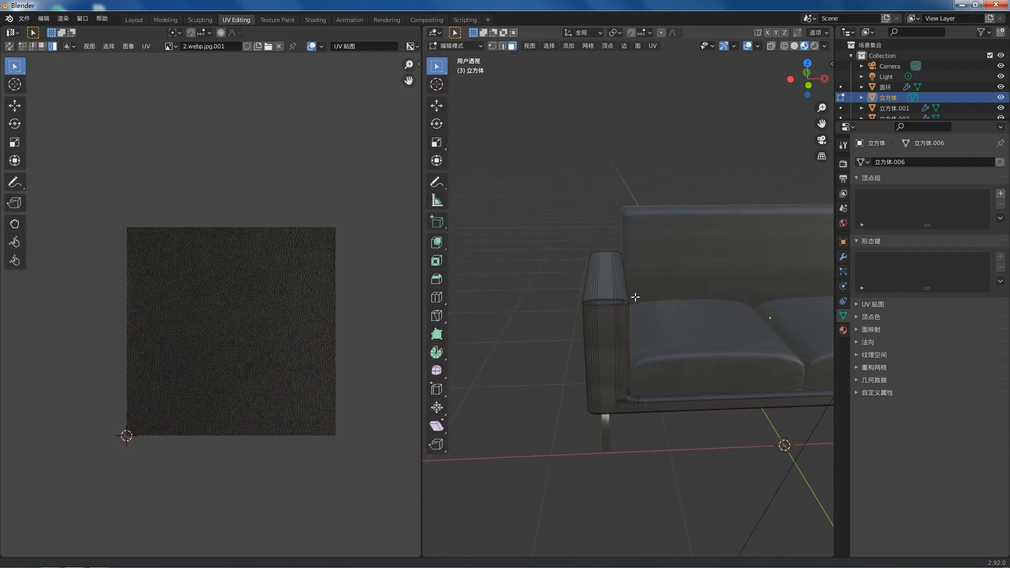
{"action": "left_click", "coordinate": [532, 335], "text": "alt"}
{"action": "middle_click_drag", "start_coordinate": [532, 335], "coordinate": [676, 338]}
{"action": "left_click", "coordinate": [653, 46]}
{"action": "left_click", "coordinate": [657, 55]}
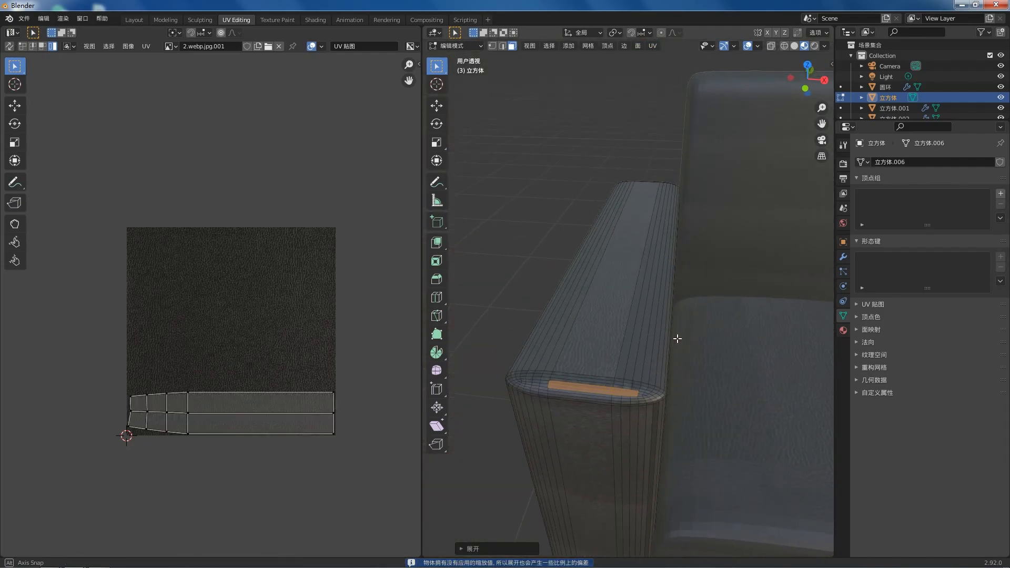
{"action": "scroll", "coordinate": [563, 286], "scroll_direction": "up", "scroll_amount": 3}
{"action": "left_click", "coordinate": [542, 238]}
{"action": "scroll", "coordinate": [594, 241], "scroll_direction": "down", "scroll_amount": 7}
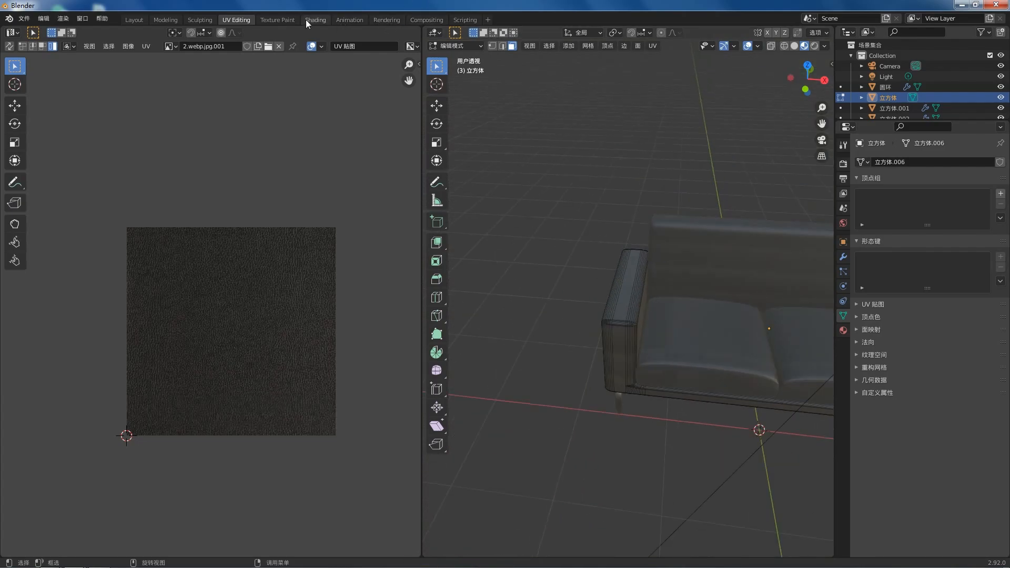
- Open the Shading workspace, unhide the rounded room object and select it
{"action": "left_click", "coordinate": [312, 21]}
{"action": "scroll", "coordinate": [496, 177], "scroll_direction": "down", "scroll_amount": 2}
{"action": "middle_click_drag", "start_coordinate": [497, 176], "coordinate": [527, 173]}
{"action": "left_click", "coordinate": [1000, 99]}
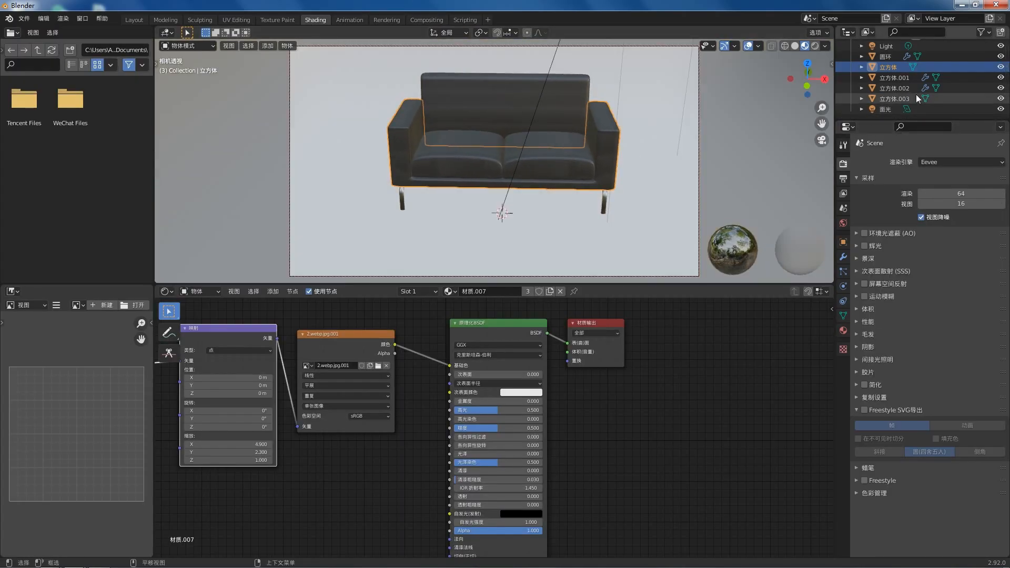
{"action": "key", "text": "a"}
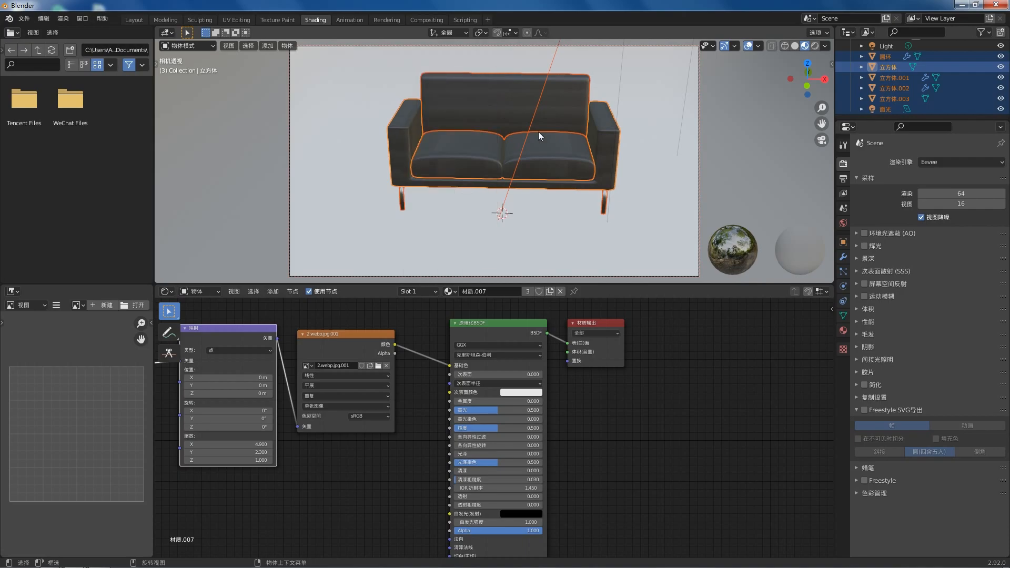
{"action": "left_click", "coordinate": [494, 202]}
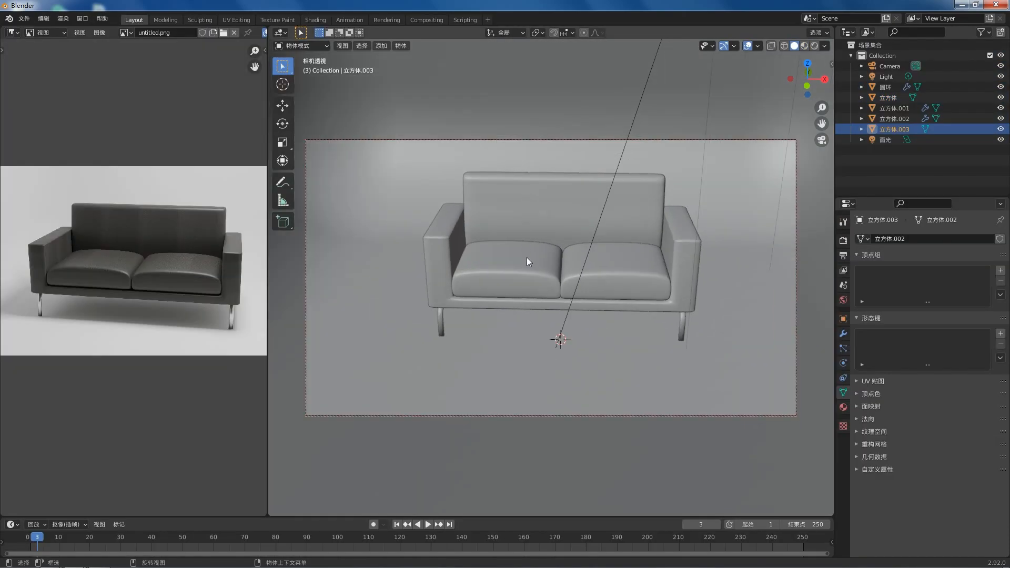
- Show the Layout viewport in rendered shading and reframe the sofa through the camera
{"action": "middle_click_drag", "start_coordinate": [526, 257], "coordinate": [804, 50]}
{"action": "left_click", "coordinate": [813, 47]}
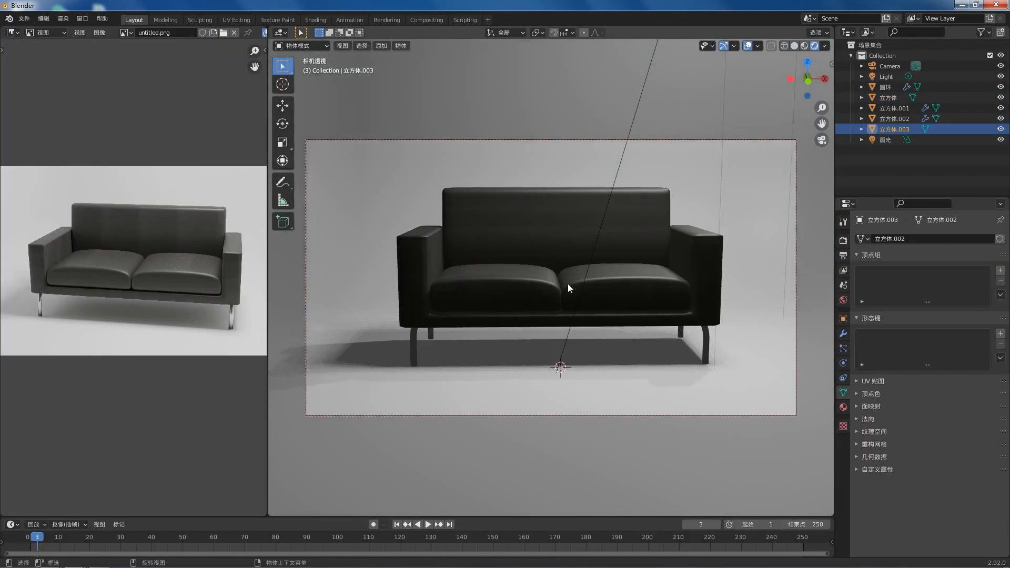
{"action": "middle_click_drag", "start_coordinate": [568, 287], "coordinate": [680, 279]}
- Set the render engine to Cycles and turn the camera for an angled view showing the right armrest's outer side
{"action": "left_click", "coordinate": [842, 240]}
{"action": "left_click", "coordinate": [944, 239]}
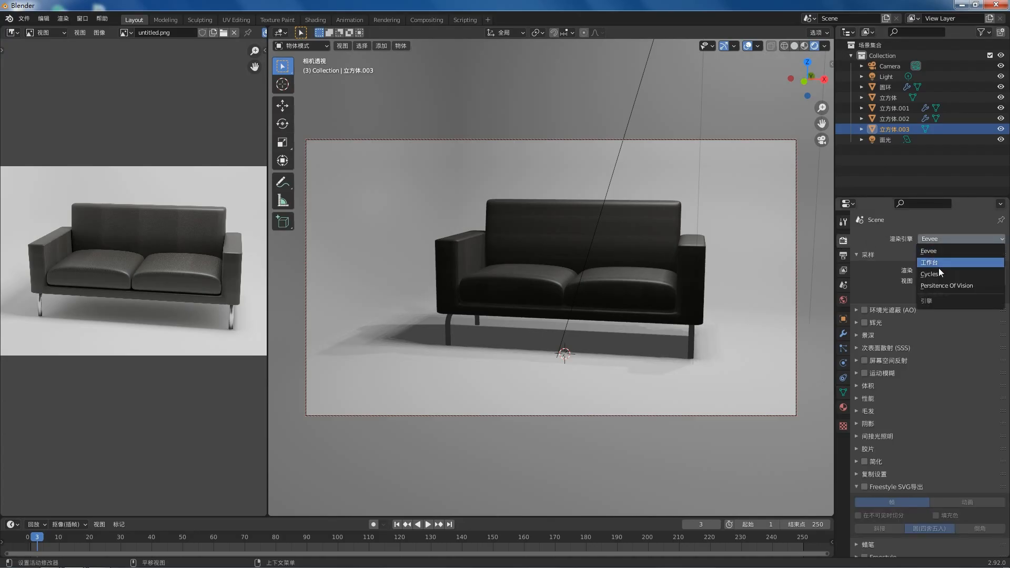
{"action": "left_click", "coordinate": [938, 267]}
{"action": "mouse_move", "coordinate": [604, 299]}
{"action": "middle_mouse_down"}
{"action": "mouse_move", "coordinate": [663, 322]}
{"action": "mouse_move", "coordinate": [608, 315]}
{"action": "middle_mouse_up"}
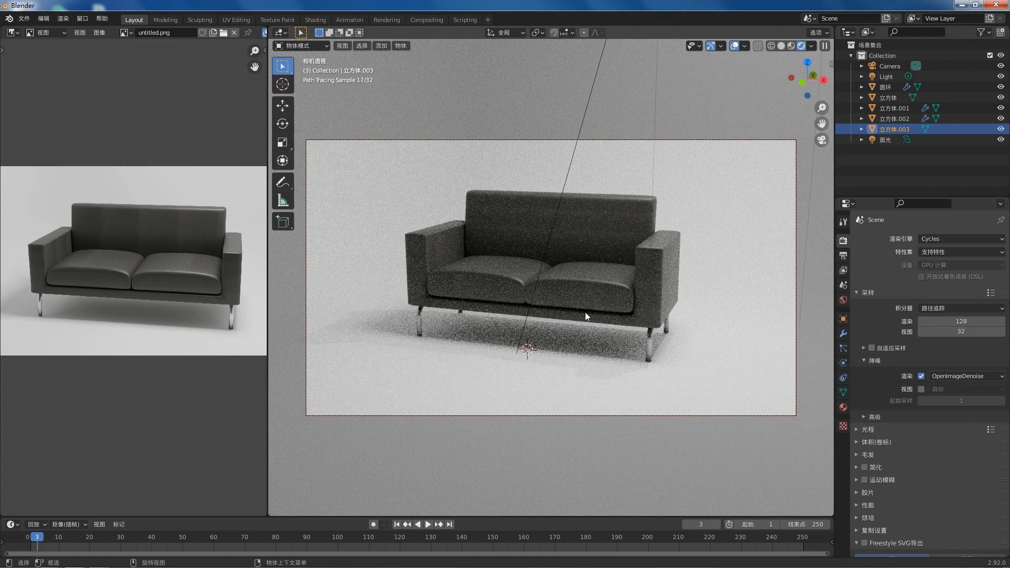
- Render the still image and show the whole render frame
{"action": "left_click", "coordinate": [63, 18]}
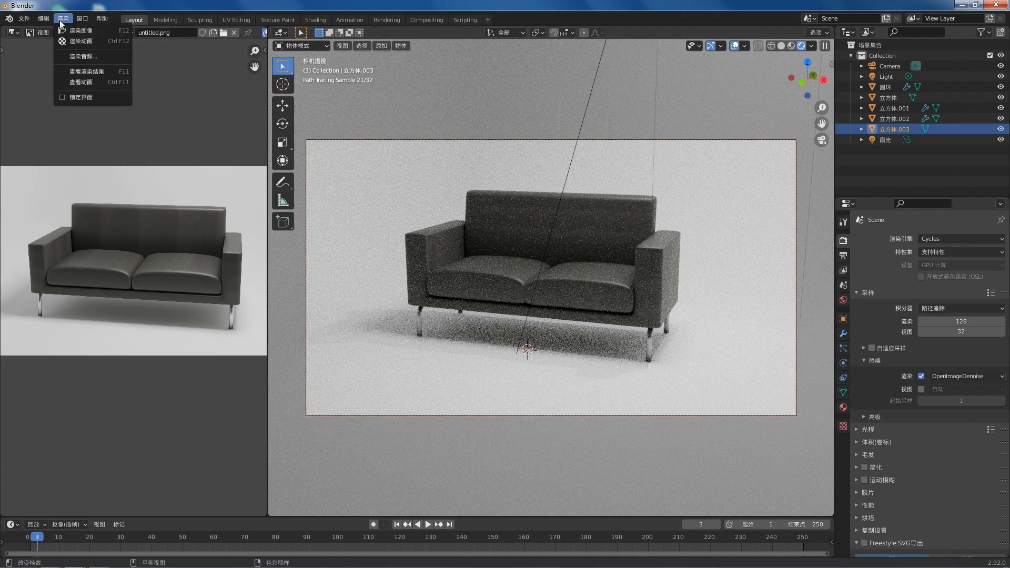
{"action": "left_click", "coordinate": [79, 31]}
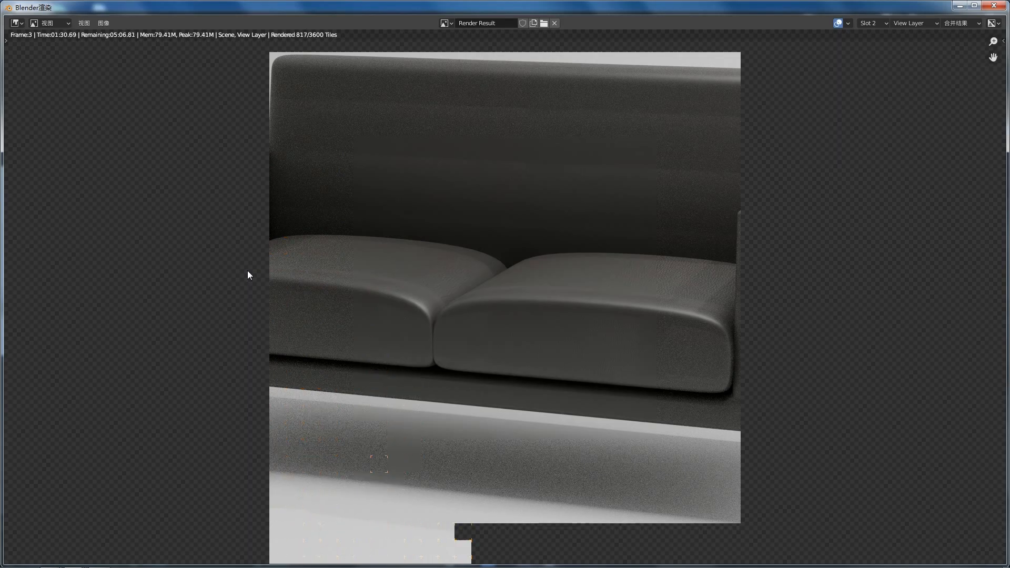
{"action": "scroll", "coordinate": [284, 252], "scroll_direction": "down", "scroll_amount": 1}
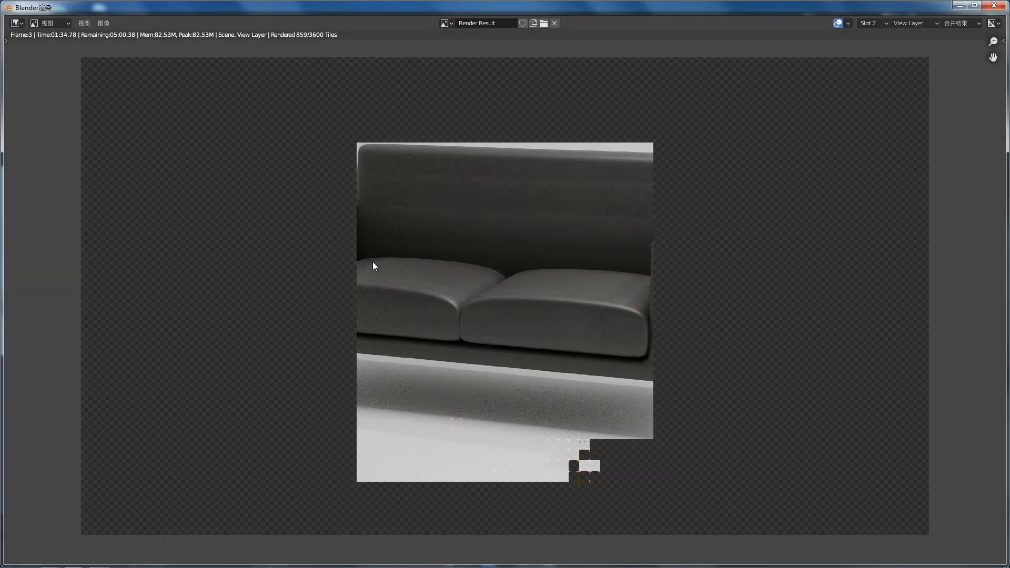
{"action": "scroll", "coordinate": [372, 262], "scroll_direction": "down", "scroll_amount": 1}
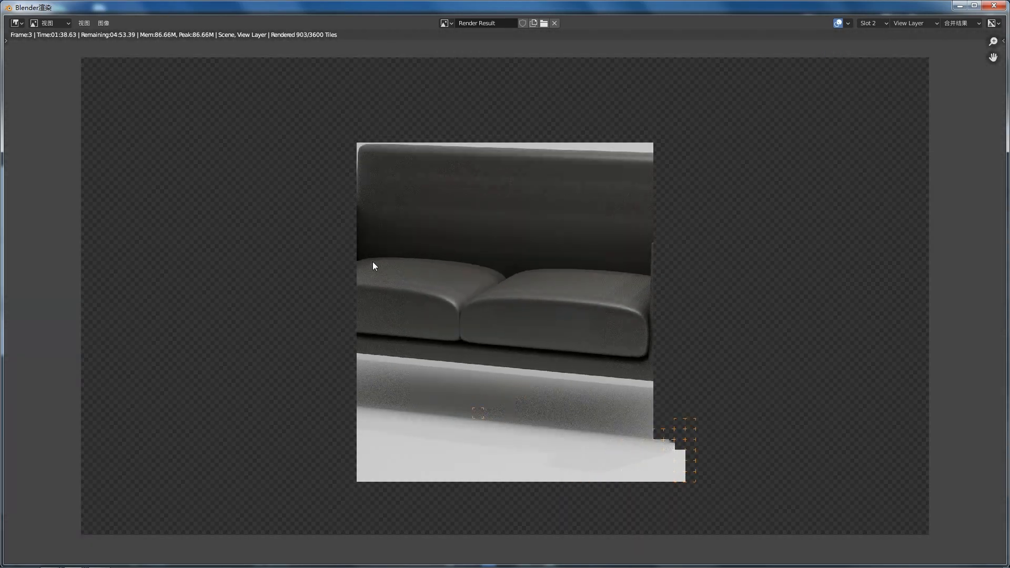